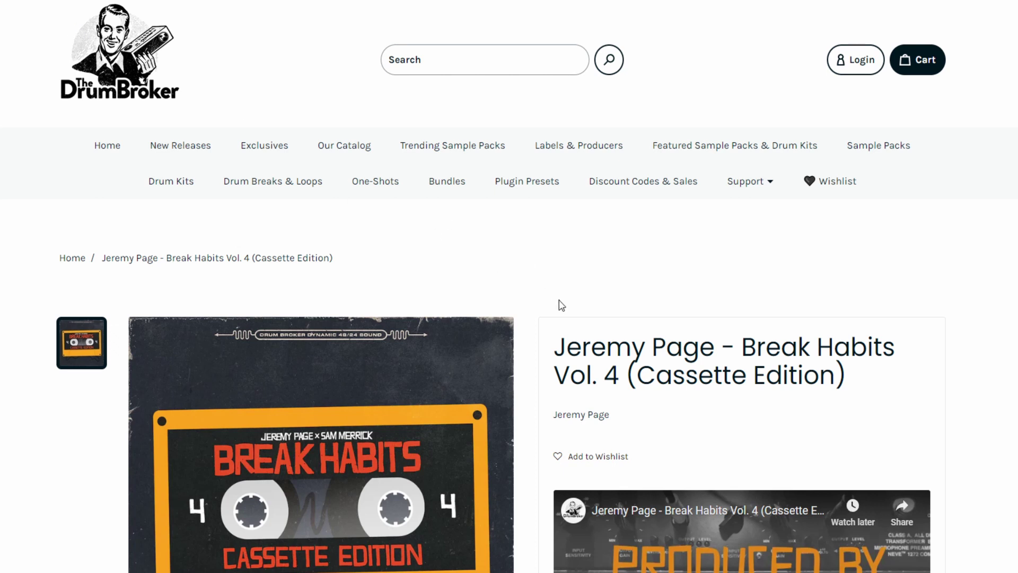
{"action": "scroll", "coordinate": [521, 292], "scroll_direction": "down", "scroll_amount": 2}
{"action": "scroll", "coordinate": [523, 294], "scroll_direction": "down", "scroll_amount": 1}
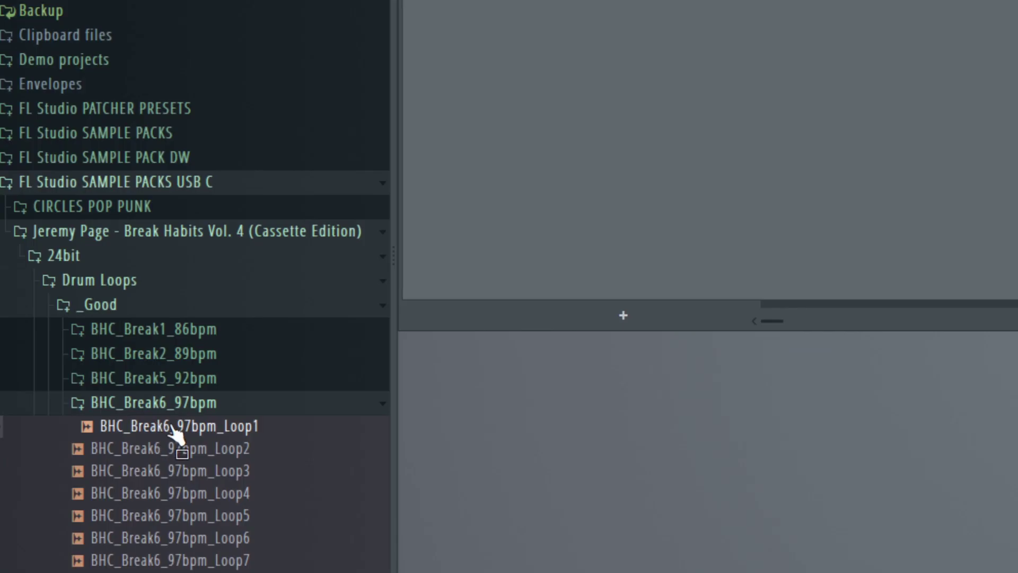
Step: Place the BHC_Break6_97bpm_Loop1 sample on playlist Track 1 at bar 1
{"action": "left_click_drag", "start_coordinate": [115, 412], "coordinate": [200, 429]}
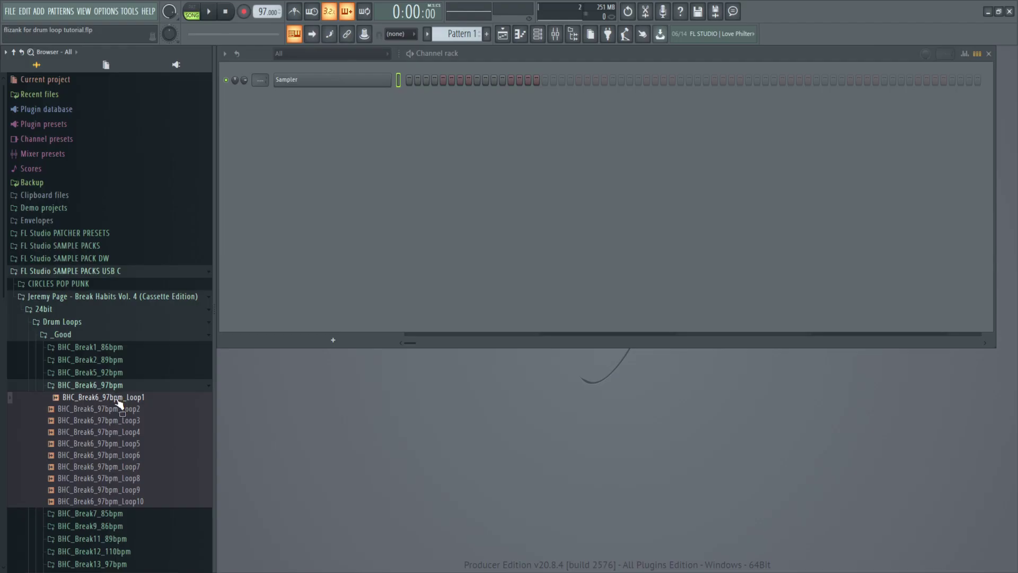
{"action": "left_click", "coordinate": [501, 39]}
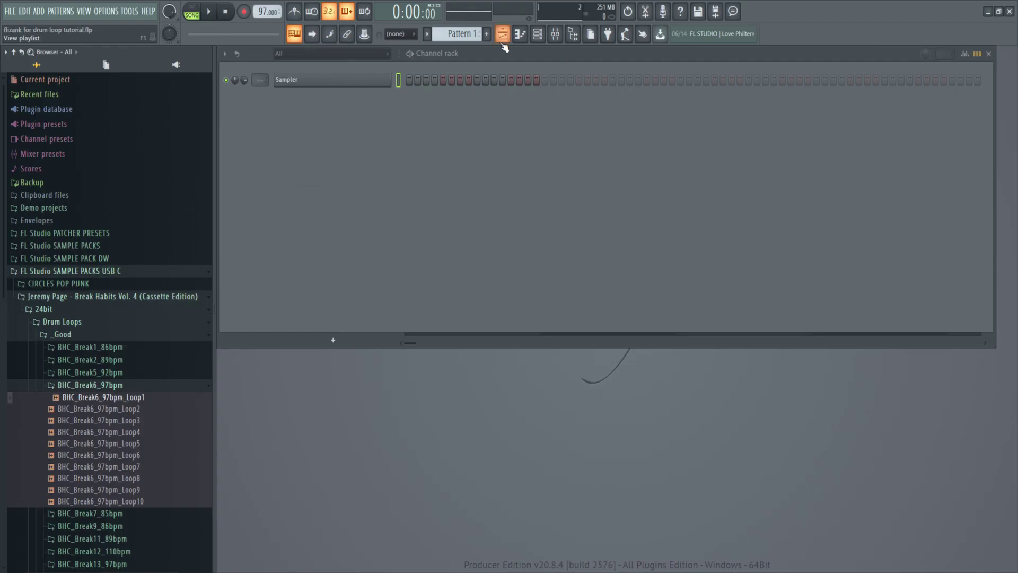
{"action": "left_click_drag", "start_coordinate": [119, 395], "coordinate": [154, 53]}
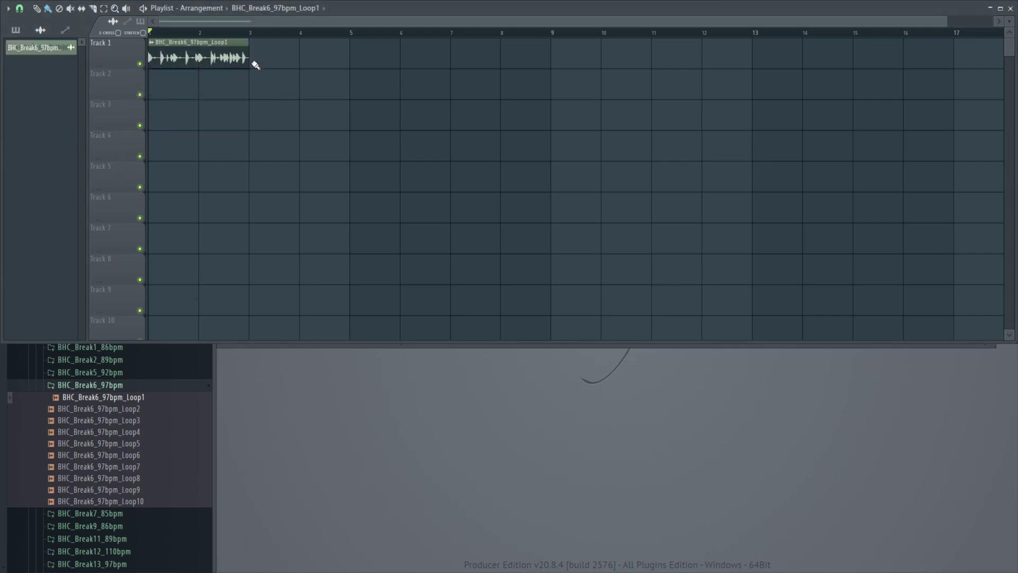
{"action": "key", "text": "F5"}
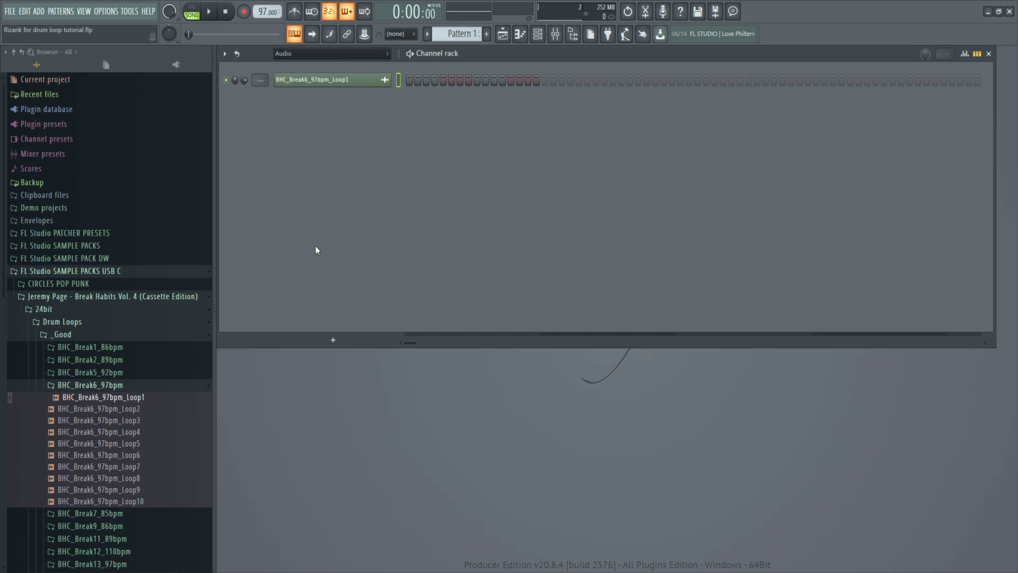
Step: Audition BHC_Break6_97bpm_Loop1 and BHC_Break6_97bpm_Loop2 in the sample browser
{"action": "left_click_drag", "start_coordinate": [82, 393], "coordinate": [93, 388]}
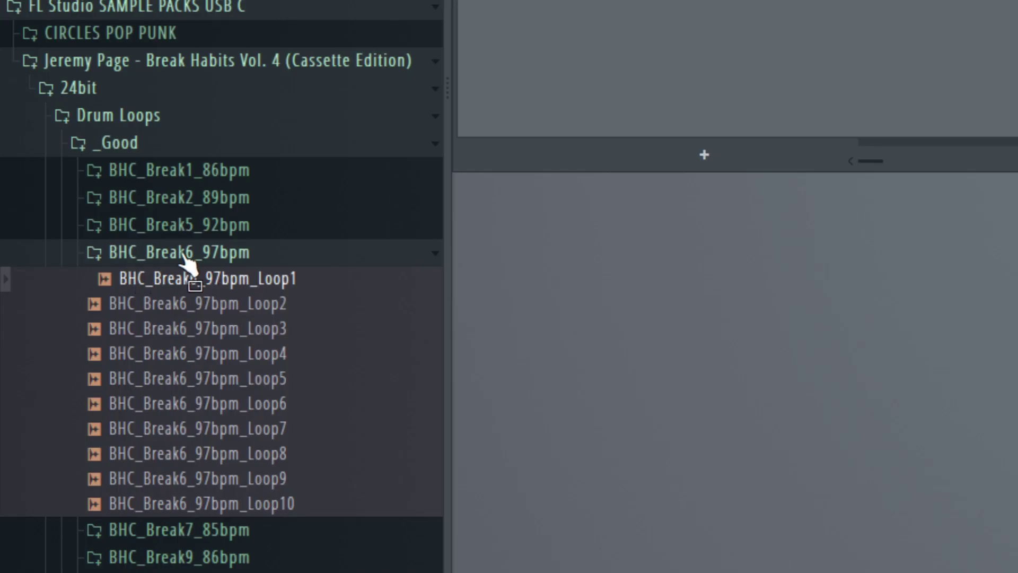
{"action": "left_click_drag", "start_coordinate": [184, 253], "coordinate": [317, 318]}
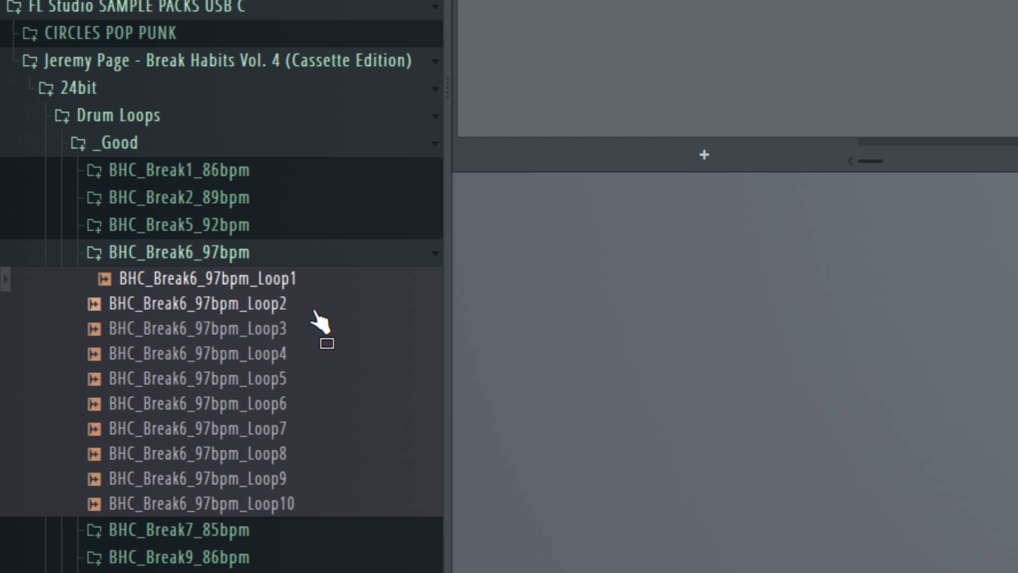
{"action": "left_click_drag", "start_coordinate": [317, 318], "coordinate": [314, 284]}
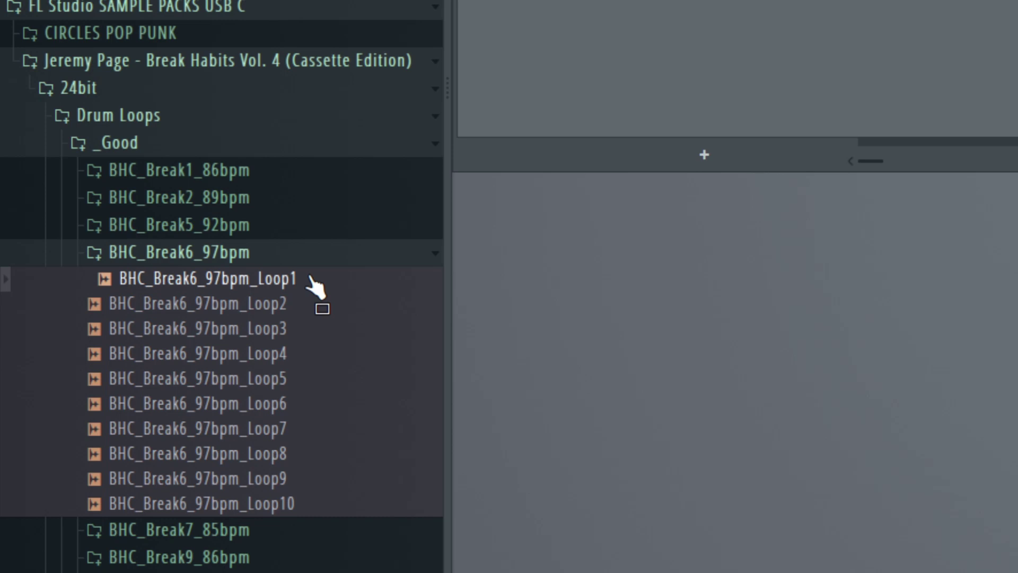
{"action": "left_click", "coordinate": [294, 300]}
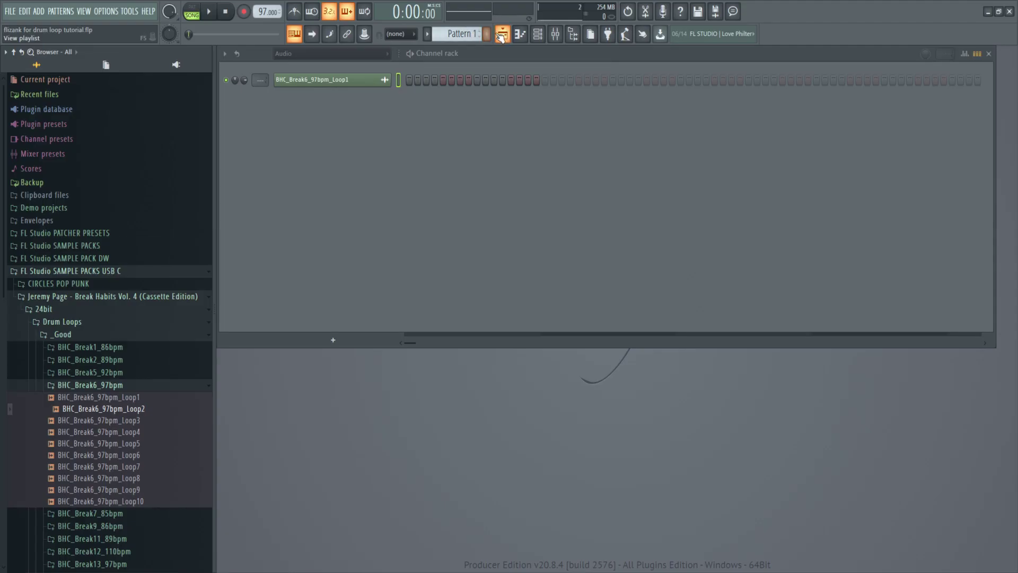
Step: Place BHC_Break6_97bpm_Loop2 on Track 1 directly after Loop1, at bar 3, and play the arrangement
{"action": "key", "text": "F5"}
{"action": "mouse_move", "coordinate": [286, 278]}
{"action": "left_mouse_down"}
{"action": "mouse_move", "coordinate": [294, 291]}
{"action": "mouse_move", "coordinate": [301, 264]}
{"action": "left_mouse_up"}
{"action": "left_click_drag", "start_coordinate": [145, 390], "coordinate": [252, 56]}
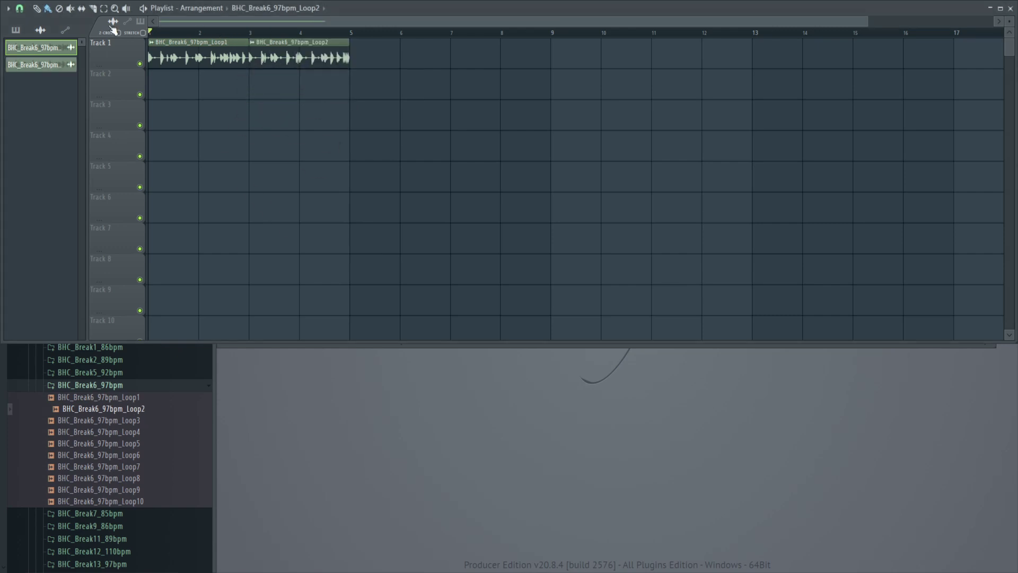
{"action": "key", "text": "space"}
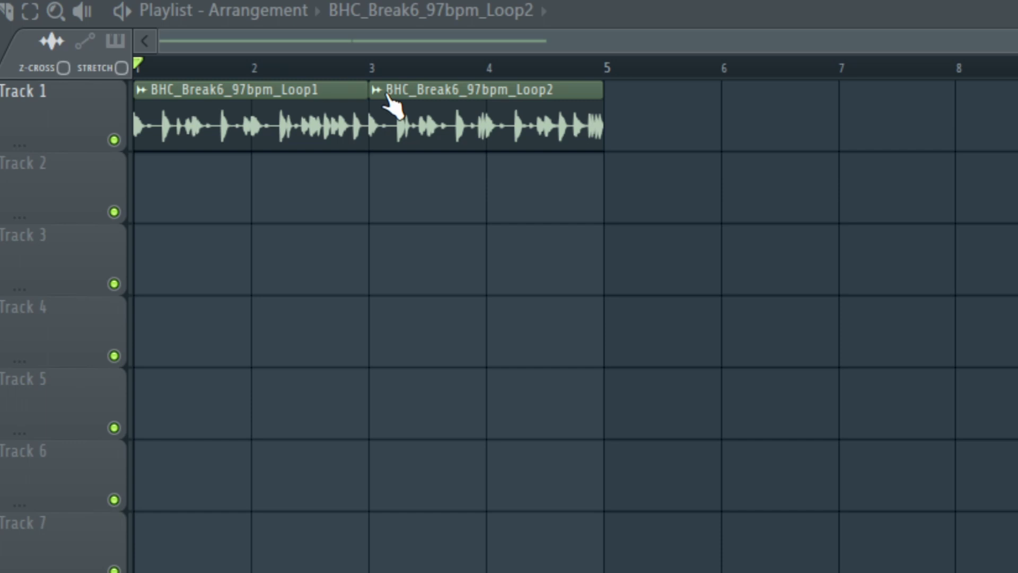
Step: Loop playback over bar 3 to hear the first half of the Loop2 clip, and slice that clip at bar 4
{"action": "left_click", "coordinate": [256, 34]}
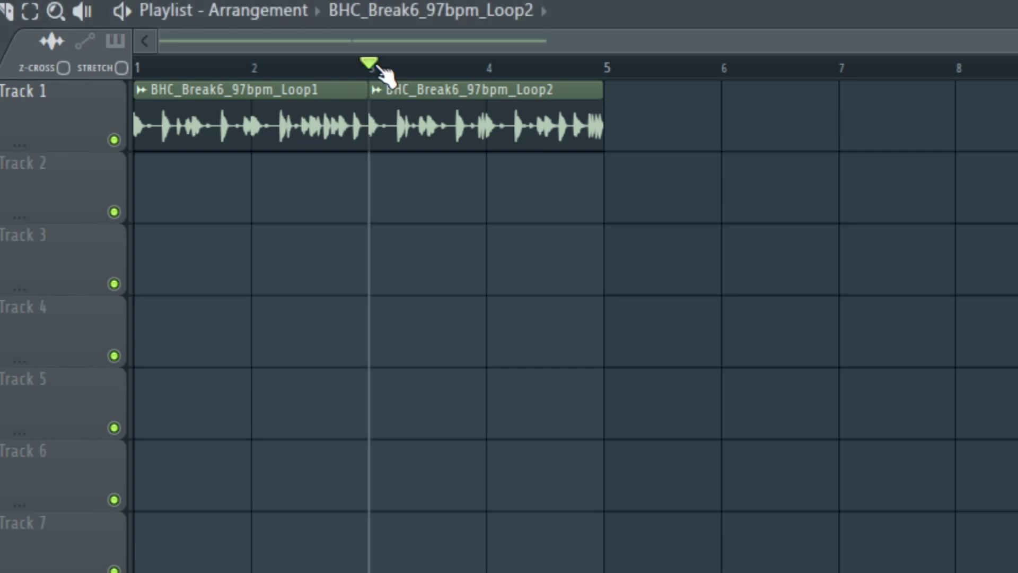
{"action": "left_click_drag", "start_coordinate": [257, 34], "coordinate": [287, 33]}
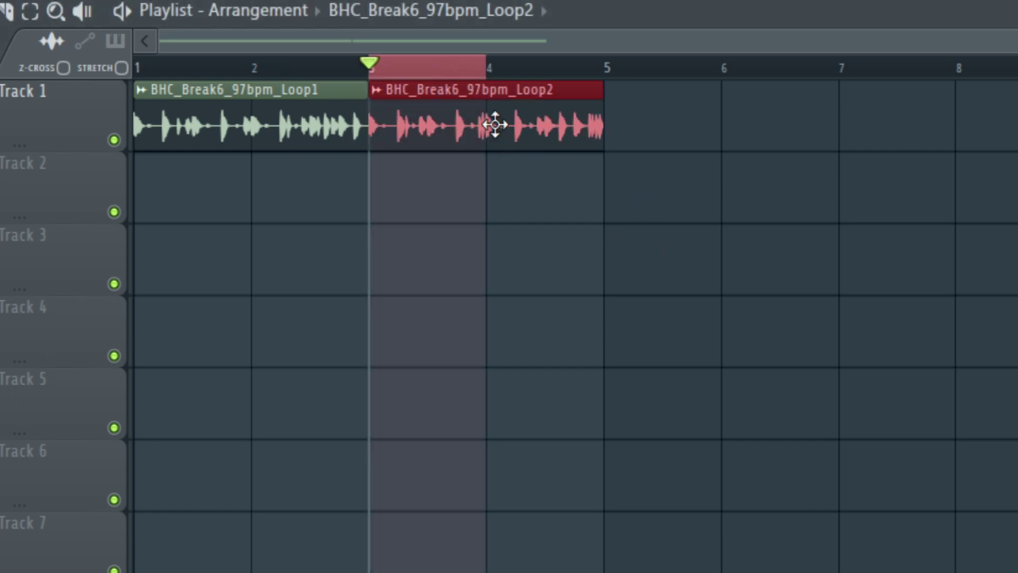
{"action": "key", "text": "space"}
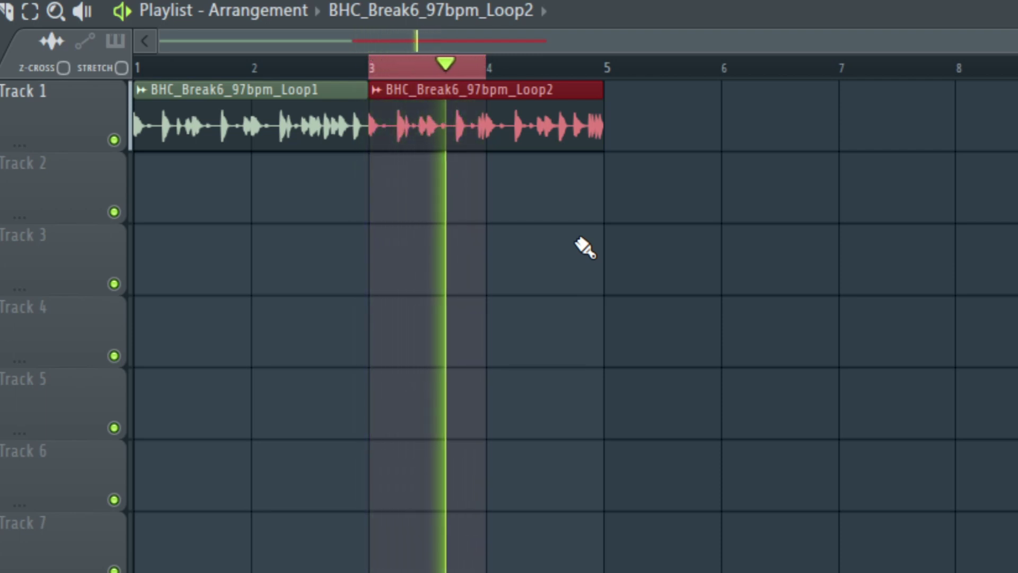
{"action": "key", "text": "space"}
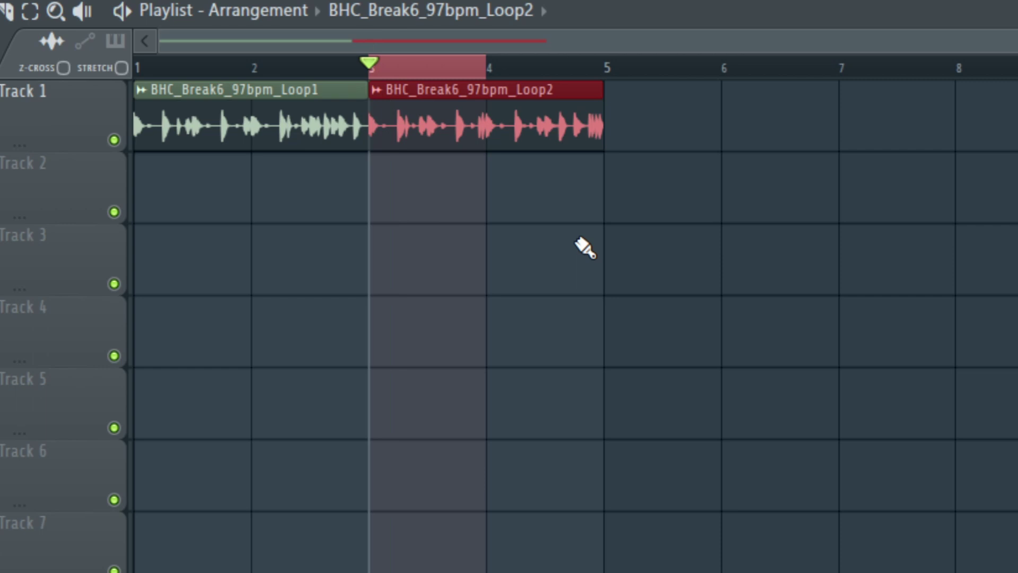
{"action": "left_click_drag", "start_coordinate": [495, 95], "coordinate": [487, 210]}
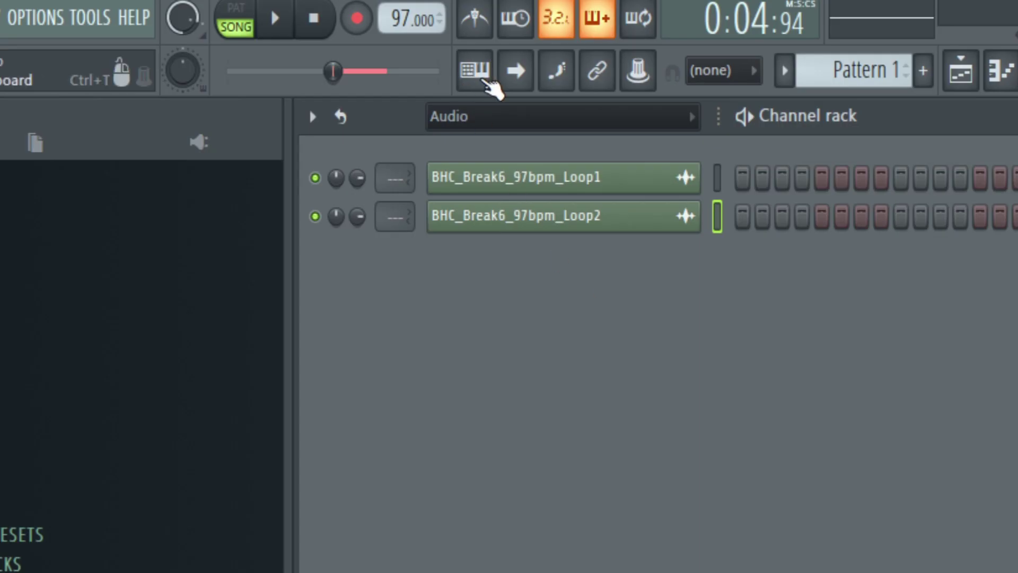
Step: Enable the typing keyboard to piano keyboard option and inspect the Loop2 channel's audio clip settings
{"action": "left_click", "coordinate": [484, 80]}
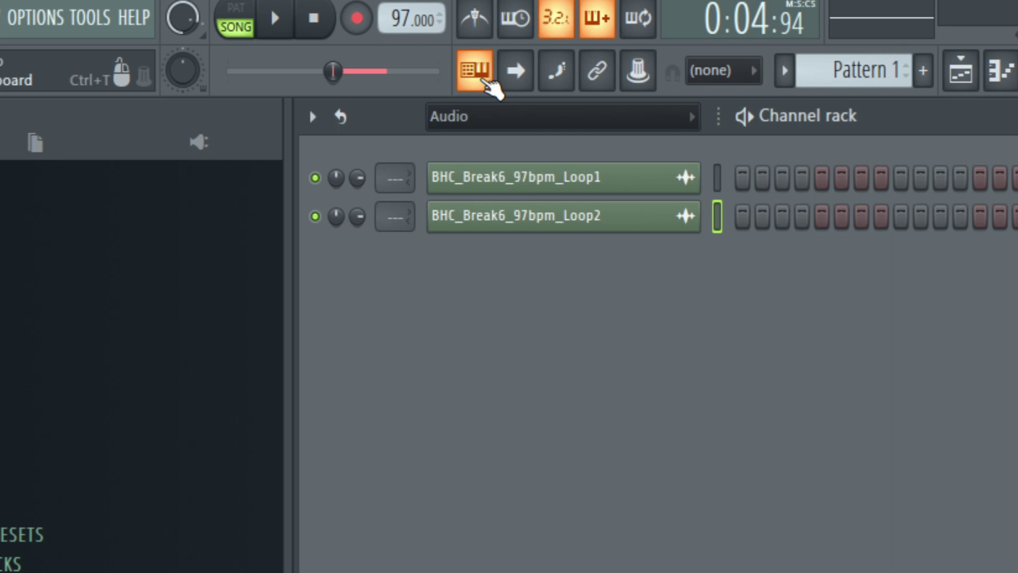
{"action": "left_click", "coordinate": [961, 74]}
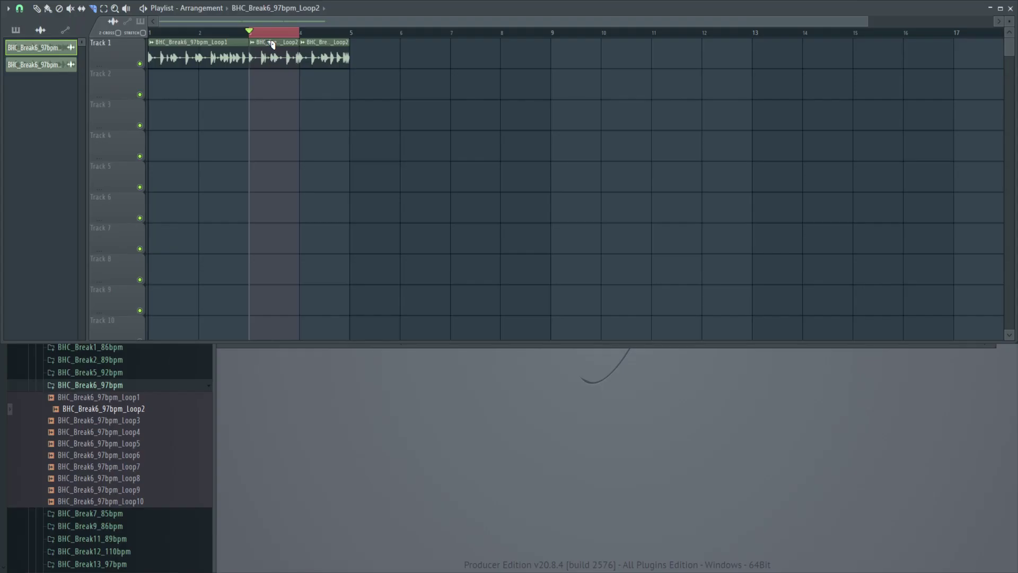
{"action": "left_click", "coordinate": [1011, 9]}
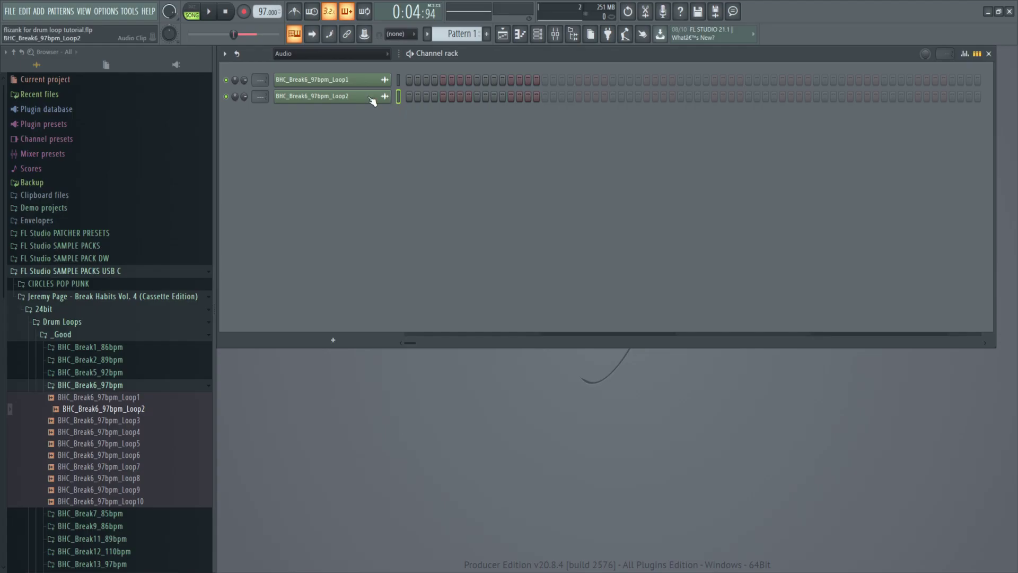
{"action": "left_click", "coordinate": [371, 99]}
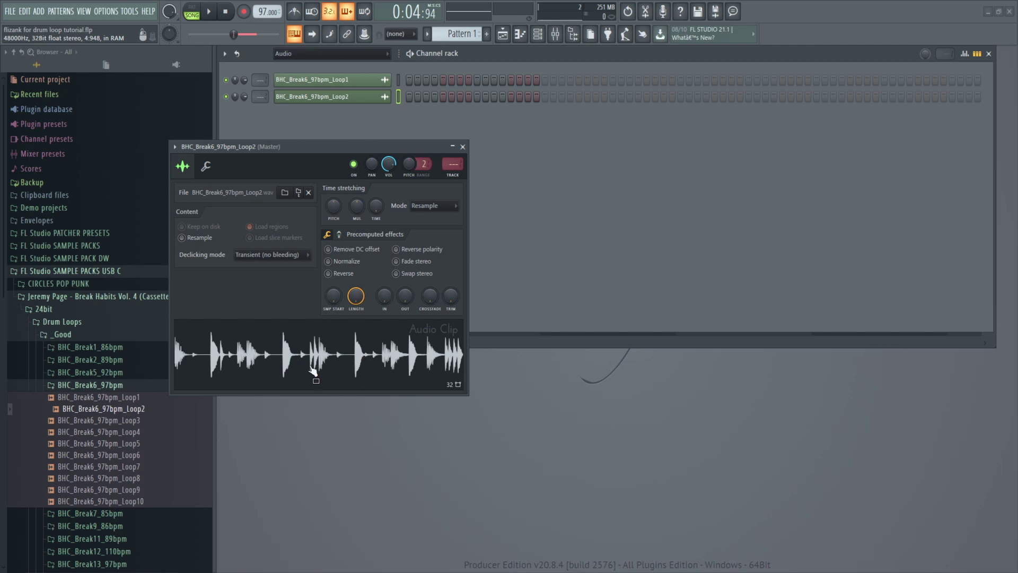
{"action": "left_click", "coordinate": [462, 147]}
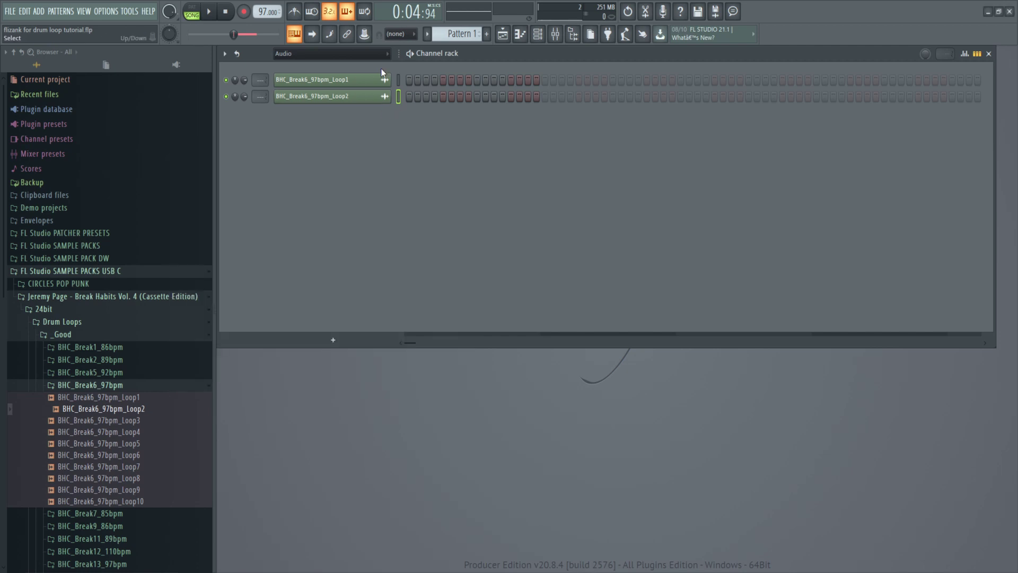
Step: Move both Loop2 slices in the playlist from Track 1 down to Track 2, keeping them at bars 3 and 4
{"action": "left_click", "coordinate": [502, 35]}
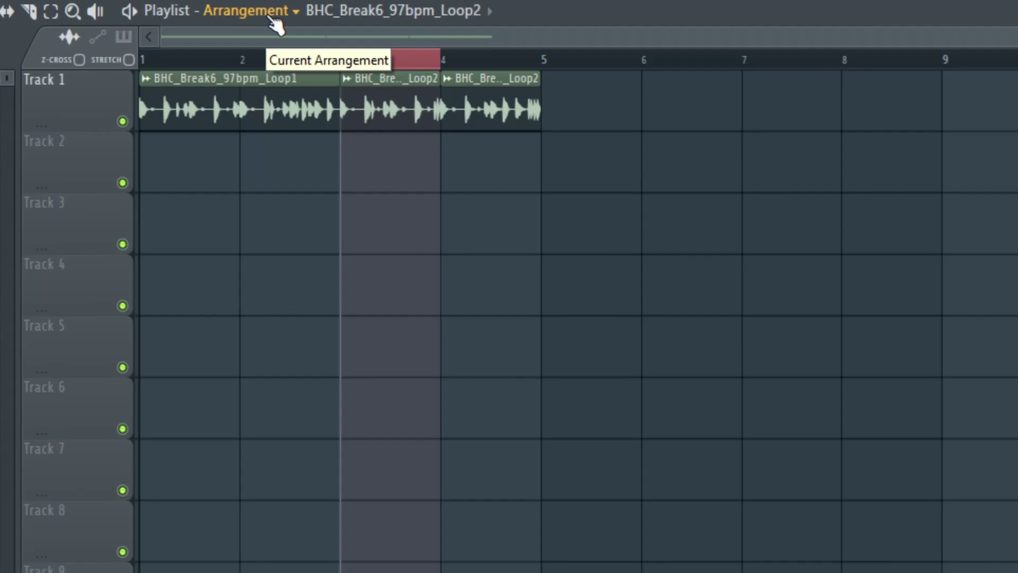
{"action": "left_click", "coordinate": [213, 10]}
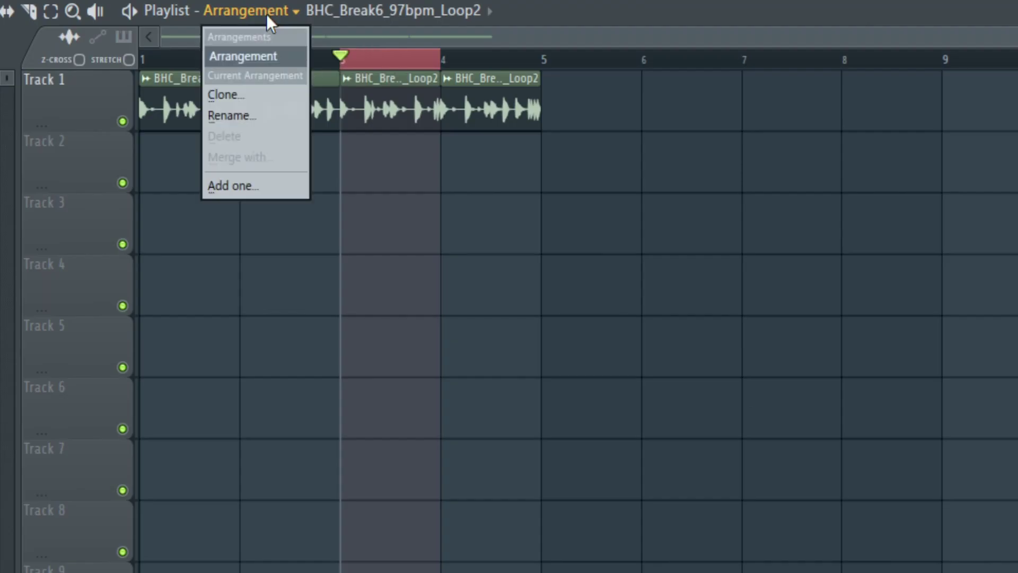
{"action": "left_click", "coordinate": [267, 14]}
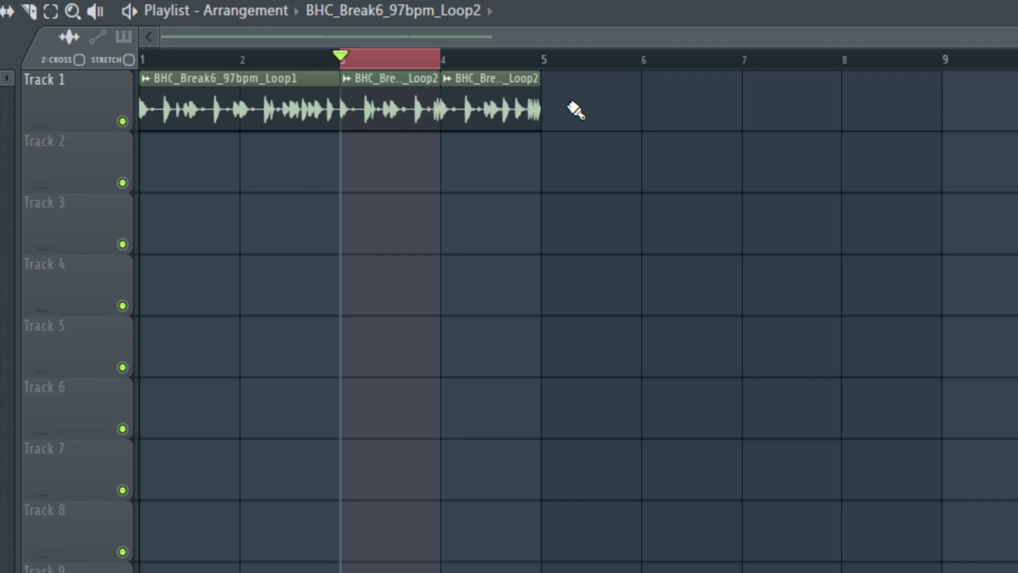
{"action": "left_click_drag", "start_coordinate": [522, 159], "coordinate": [389, 182]}
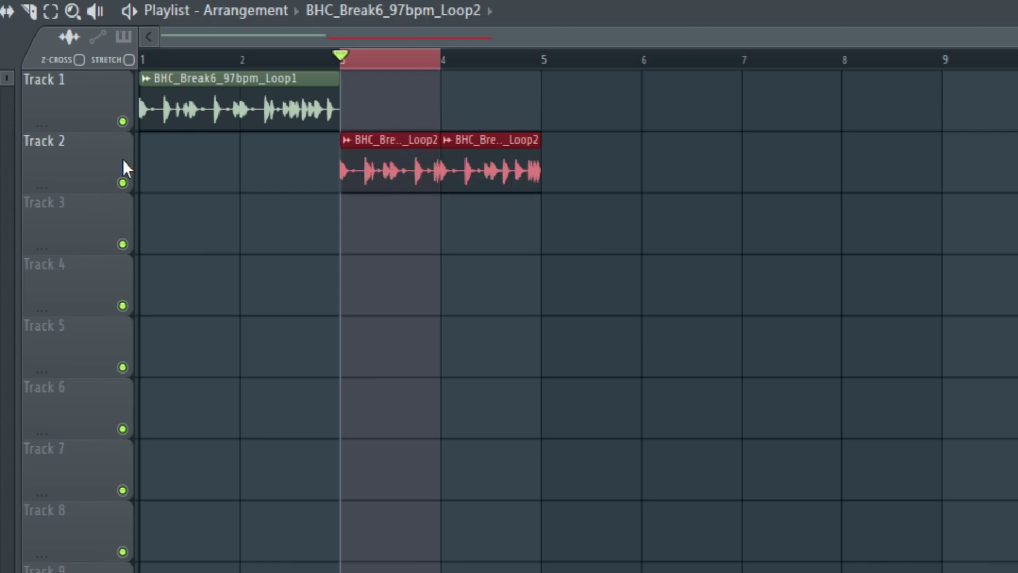
Step: Add a new playlist arrangement named Chopped Drums
{"action": "left_click", "coordinate": [269, 12]}
{"action": "left_click", "coordinate": [244, 195]}
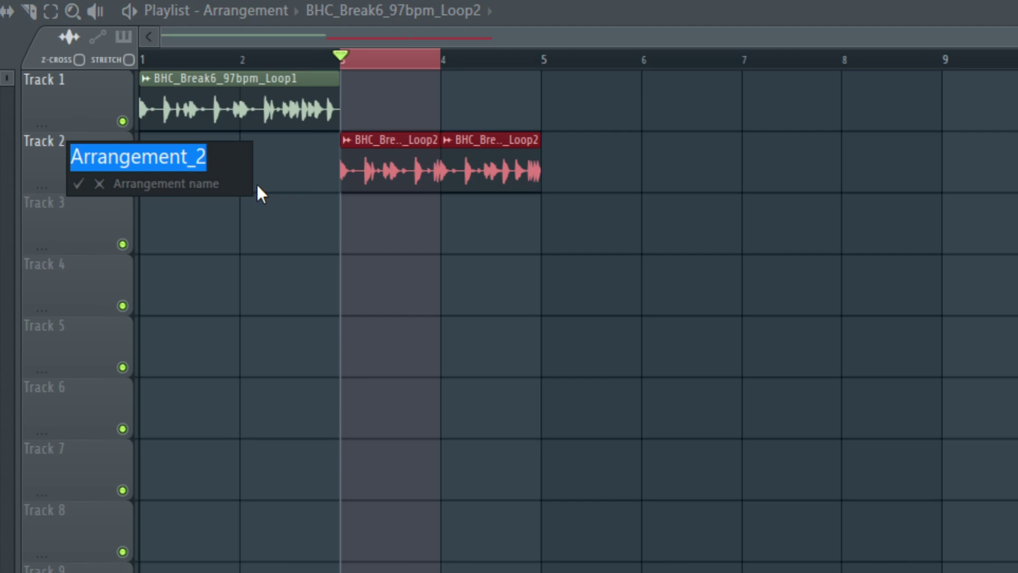
{"action": "type", "text": "Chopped Drums"}
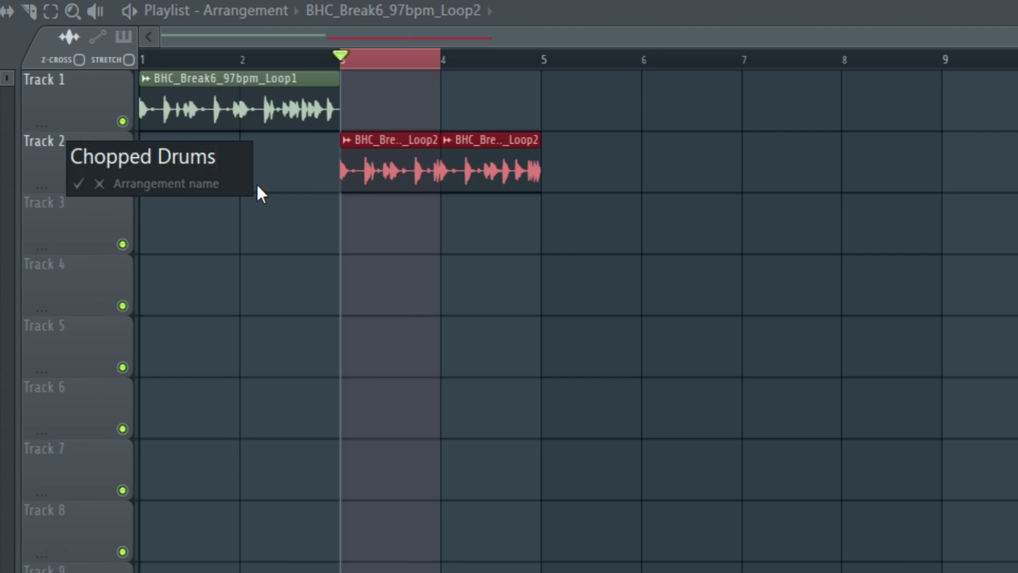
{"action": "key", "text": "Return"}
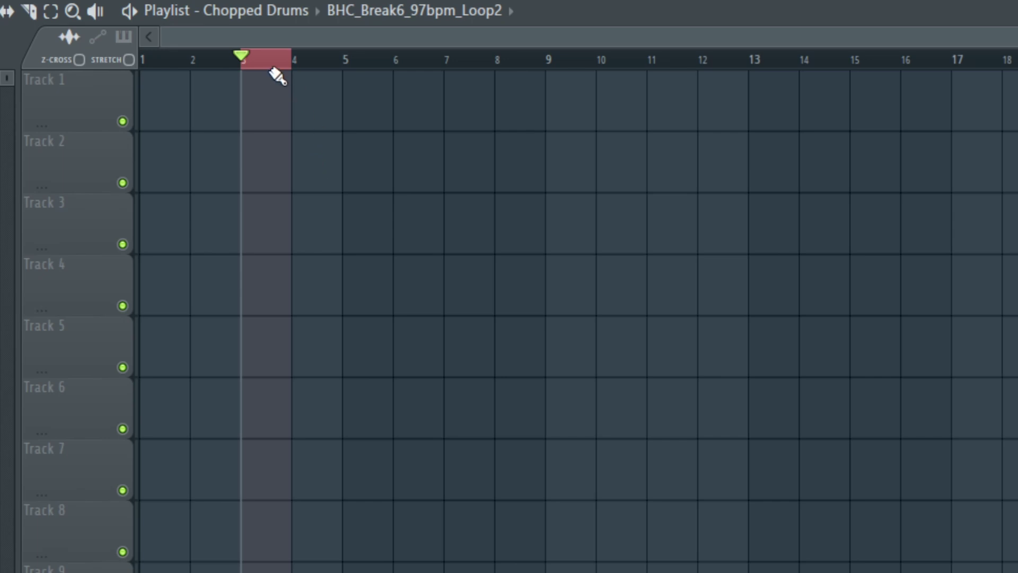
Step: Return to the original arrangement and place a one-bar Loop2 slice on Track 4 at bar 1
{"action": "left_click", "coordinate": [273, 13]}
{"action": "left_click", "coordinate": [262, 57]}
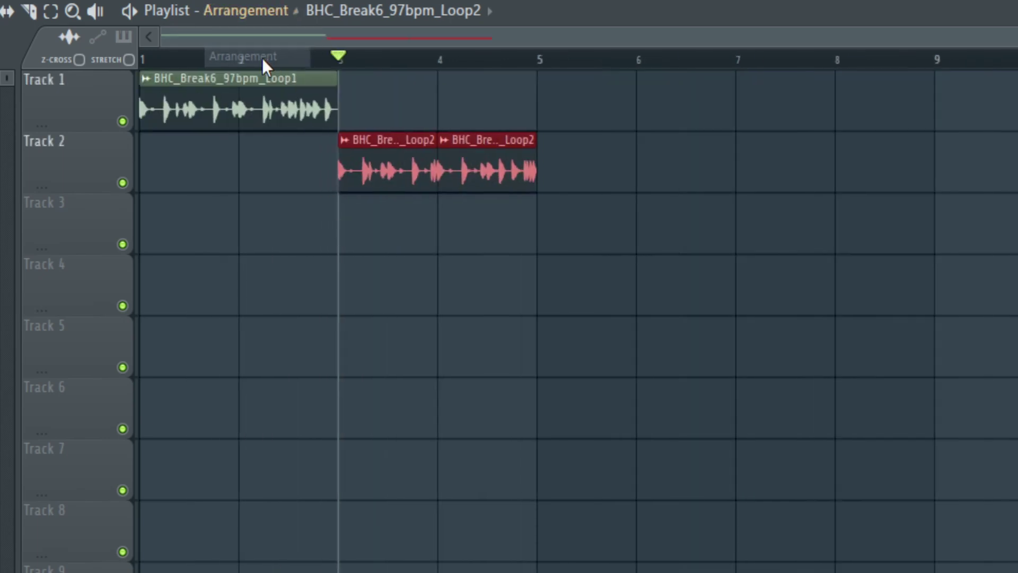
{"action": "left_click", "coordinate": [177, 295]}
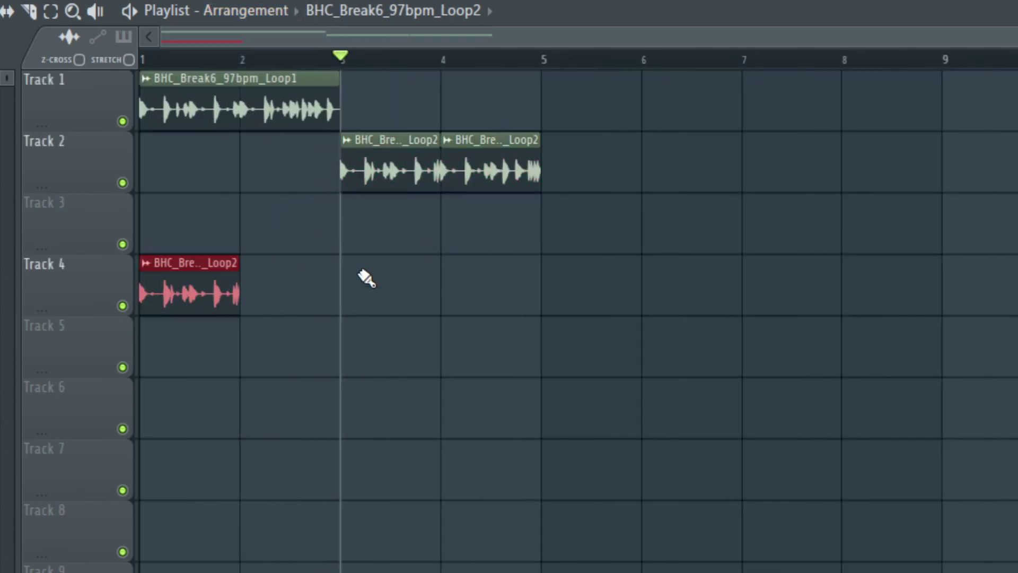
Step: Mute and unmute the clips on Tracks 1 and 2, and delete the Loop2 slice from Track 4
{"action": "left_click_drag", "start_coordinate": [150, 108], "coordinate": [493, 170]}
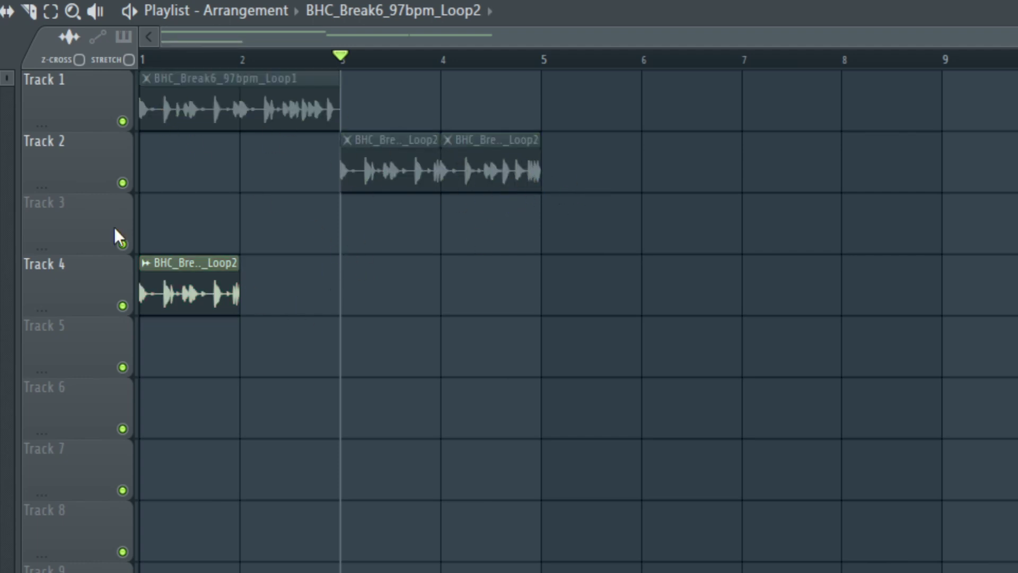
{"action": "left_click", "coordinate": [141, 59]}
{"action": "left_click_drag", "start_coordinate": [477, 172], "coordinate": [209, 103]}
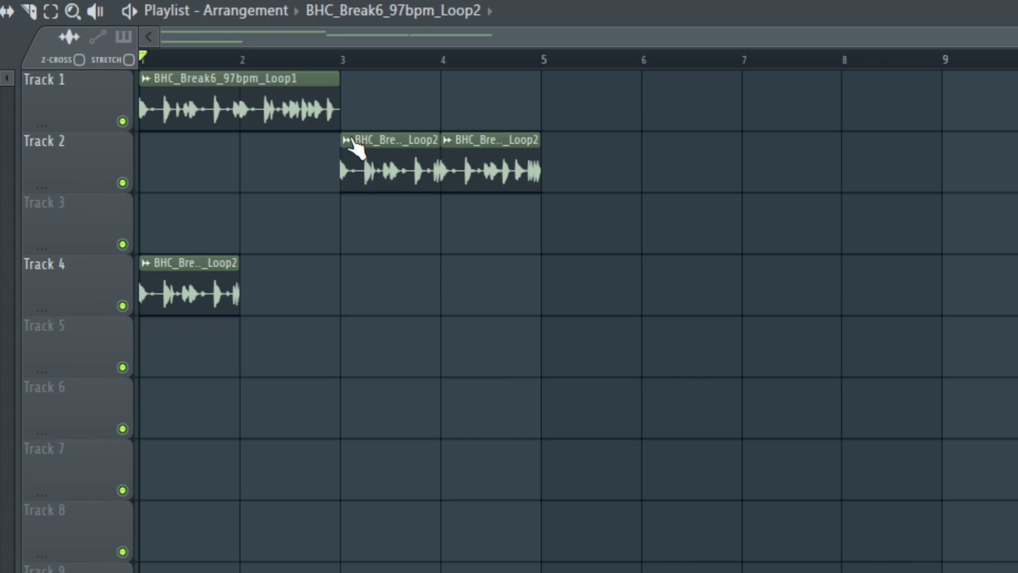
{"action": "right_click", "coordinate": [233, 288]}
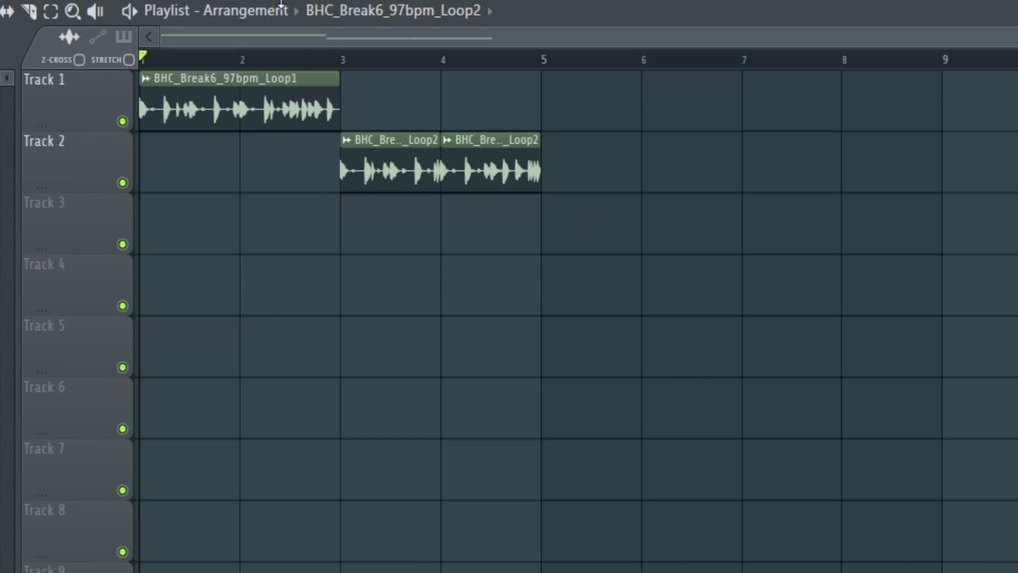
Step: Fill bars 1 to 4 of Track 1 in the Chopped Drums arrangement with the one-bar Loop2 slice and play it back
{"action": "left_click", "coordinate": [275, 7]}
{"action": "left_click", "coordinate": [271, 75]}
{"action": "left_click", "coordinate": [204, 119]}
{"action": "mouse_move", "coordinate": [212, 114]}
{"action": "left_mouse_down"}
{"action": "mouse_move", "coordinate": [161, 114]}
{"action": "mouse_move", "coordinate": [296, 109]}
{"action": "left_mouse_up"}
{"action": "left_click", "coordinate": [204, 112]}
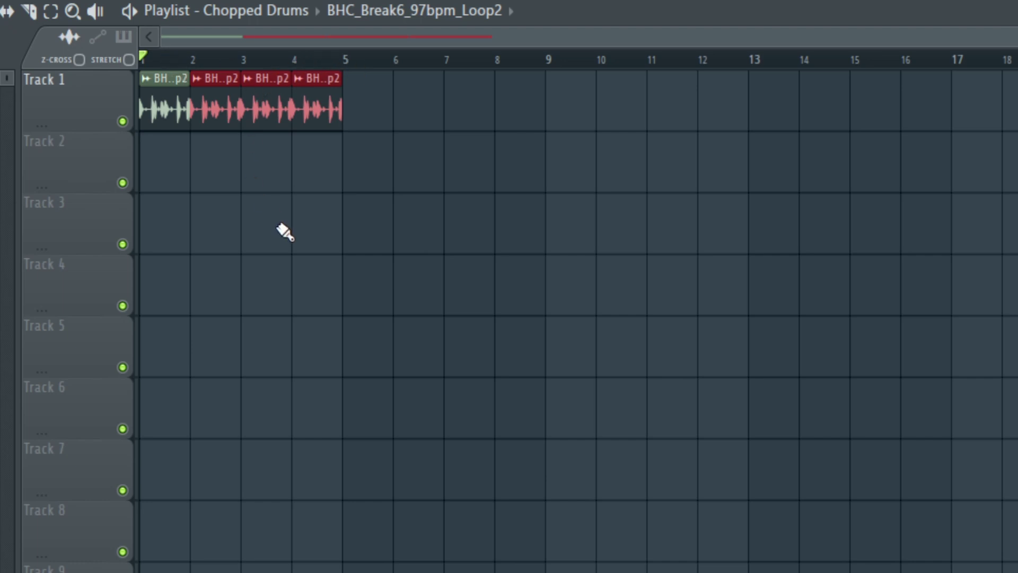
{"action": "key", "text": "space"}
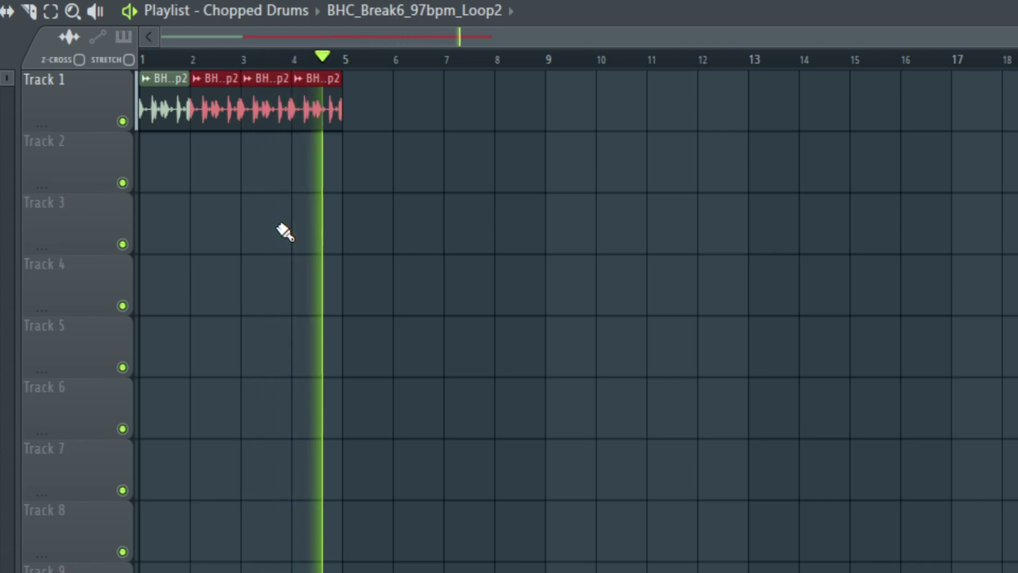
{"action": "key", "text": "space"}
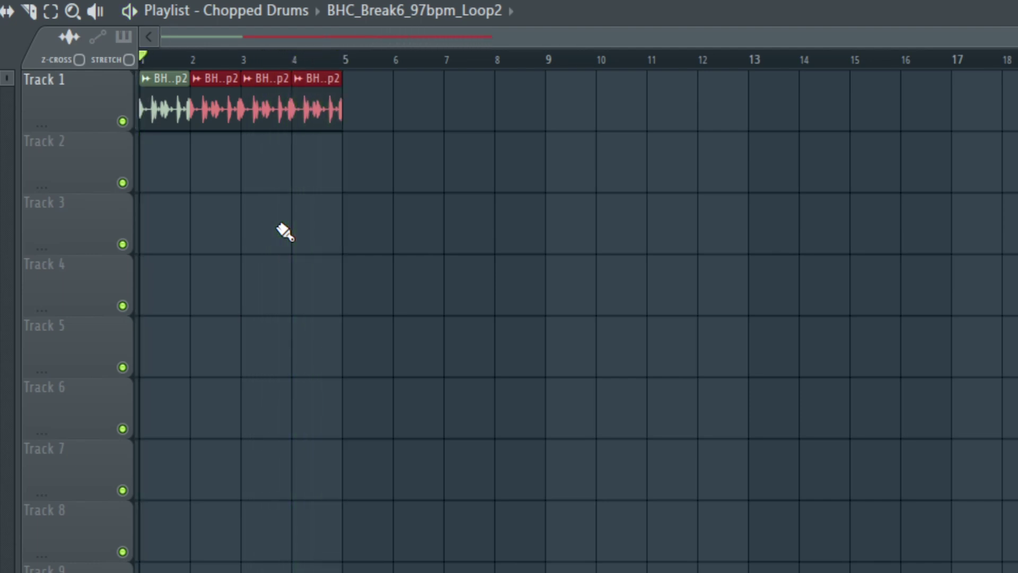
{"action": "scroll", "coordinate": [361, 206], "scroll_direction": "up", "scroll_amount": 3}
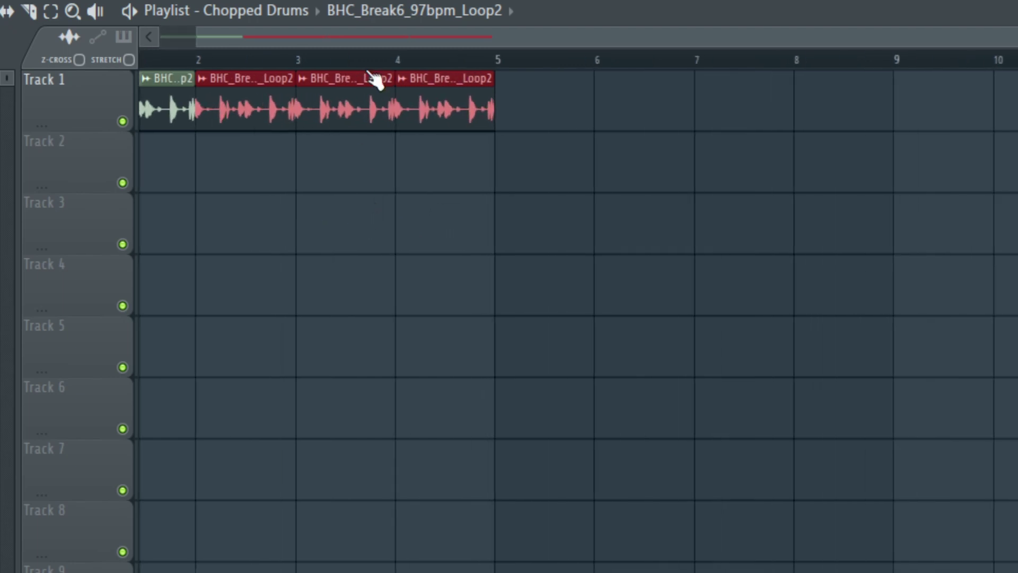
{"action": "left_click_drag", "start_coordinate": [378, 43], "coordinate": [212, 38]}
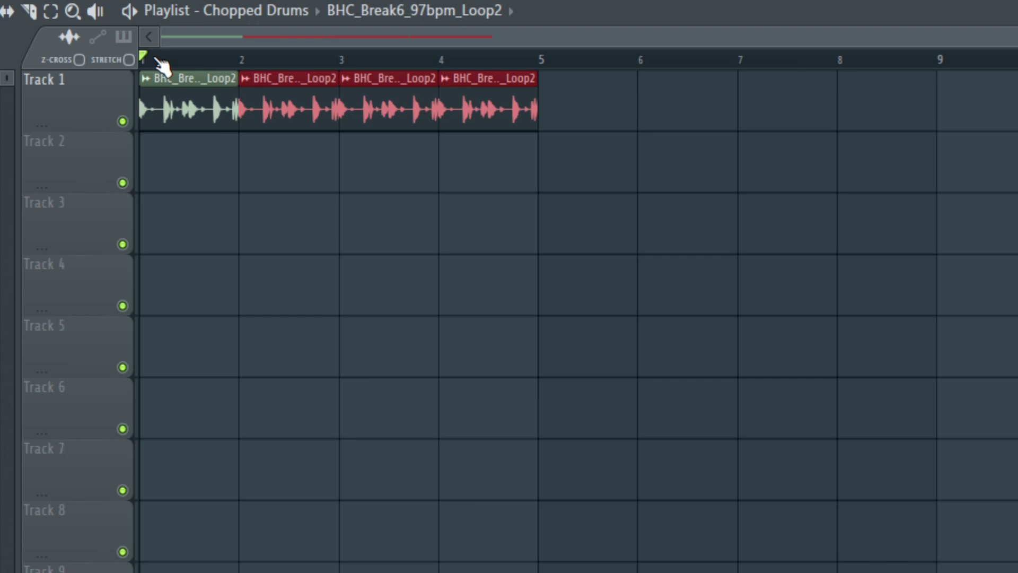
{"action": "left_click", "coordinate": [212, 105]}
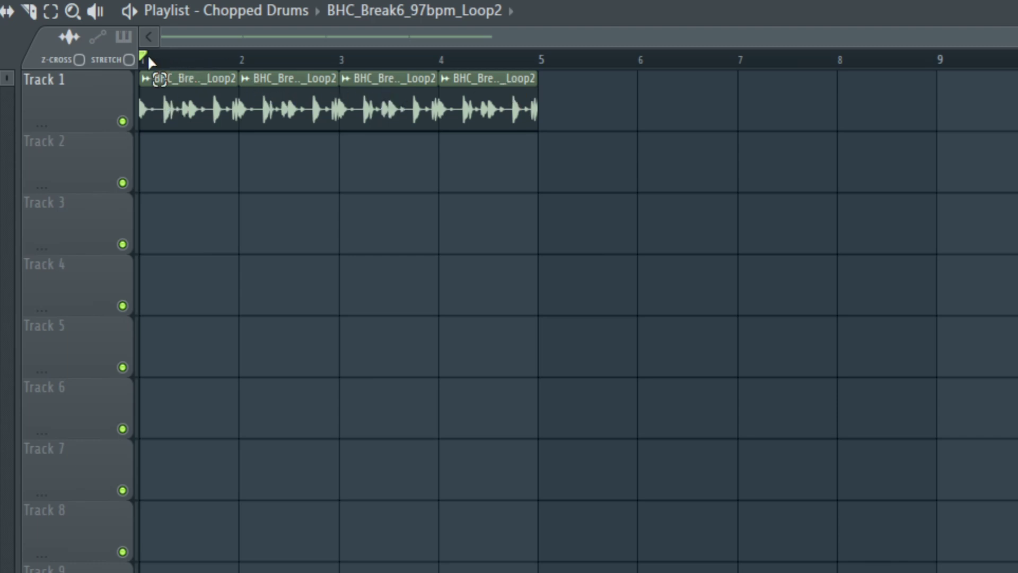
{"action": "left_click_drag", "start_coordinate": [147, 55], "coordinate": [234, 59]}
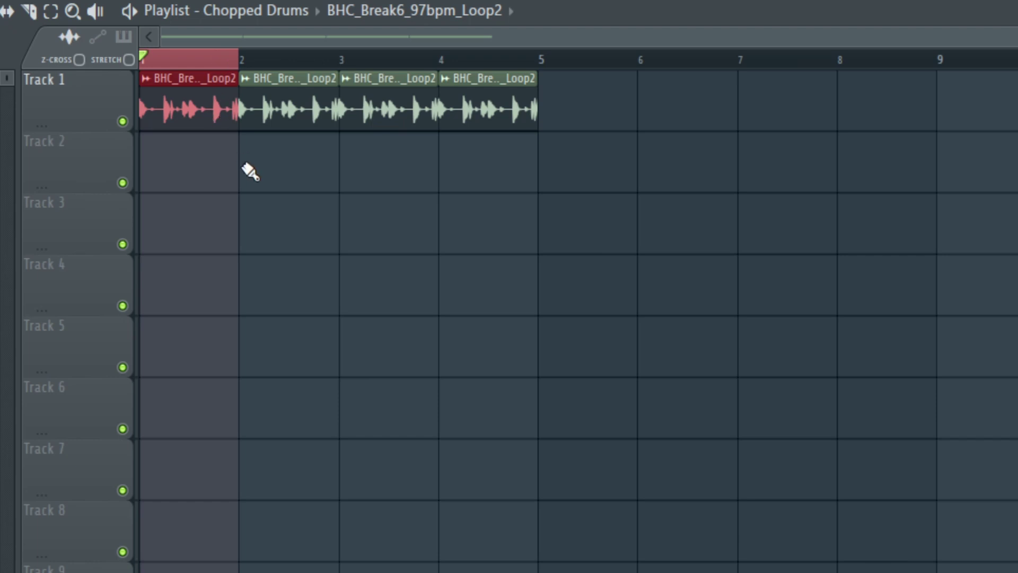
{"action": "left_click", "coordinate": [153, 59]}
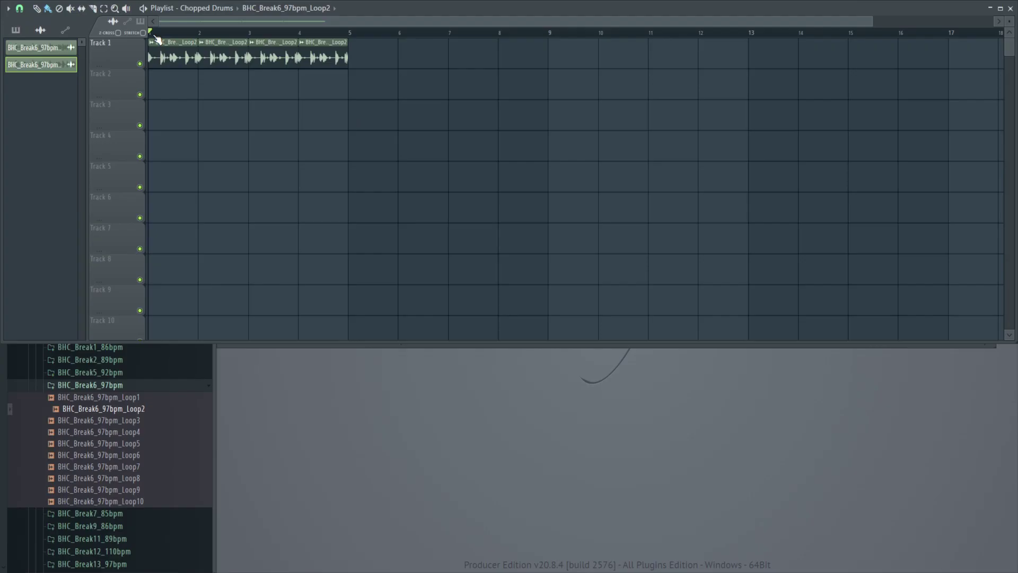
Step: Return to the original arrangement and place the BHC_Break6_97bpm_Loop5 sample on Track 3 at bar 5
{"action": "left_click", "coordinate": [137, 445]}
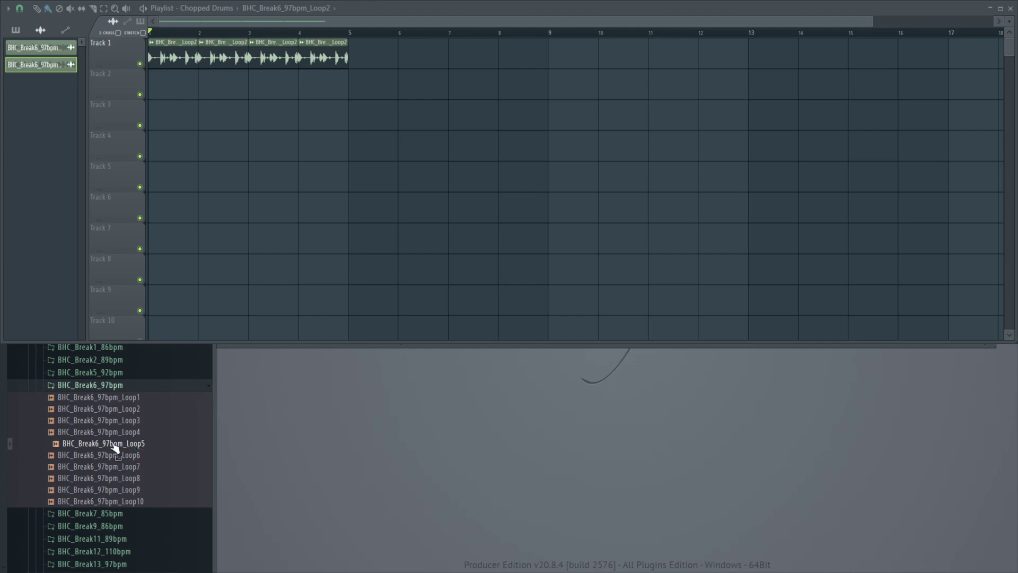
{"action": "left_click", "coordinate": [215, 14]}
{"action": "left_click", "coordinate": [209, 105]}
{"action": "left_click_drag", "start_coordinate": [109, 447], "coordinate": [355, 114]}
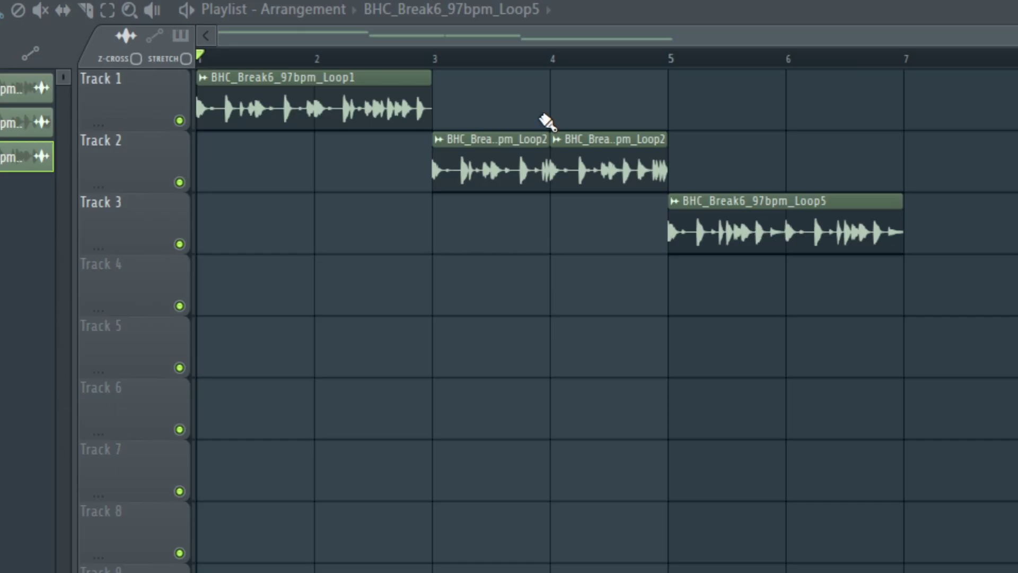
Step: Rename the original arrangement to Full Drum Loops
{"action": "left_click", "coordinate": [330, 11]}
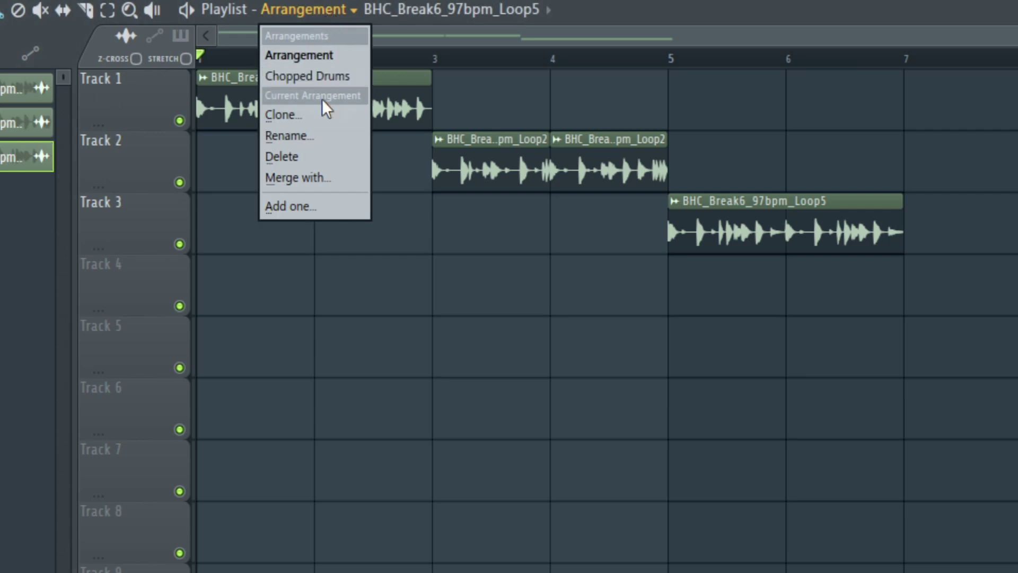
{"action": "left_click", "coordinate": [320, 139]}
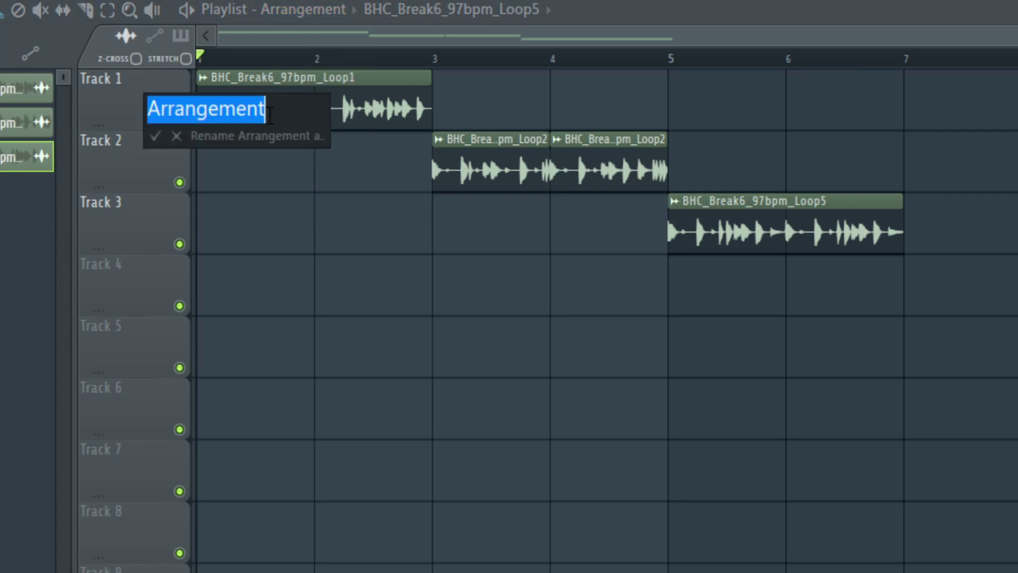
{"action": "type", "text": "Full Drum Loops"}
{"action": "key", "text": "Return"}
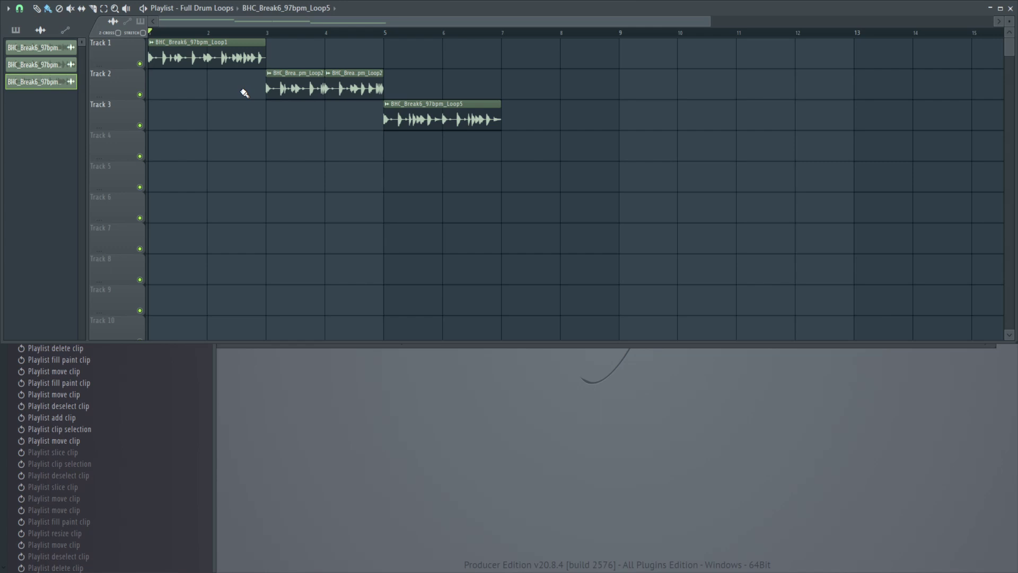
Step: Select the two-bar time range of the Loop5 clip starting at bar 5 and play it back
{"action": "left_click", "coordinate": [386, 33]}
{"action": "left_click_drag", "start_coordinate": [416, 36], "coordinate": [484, 39]}
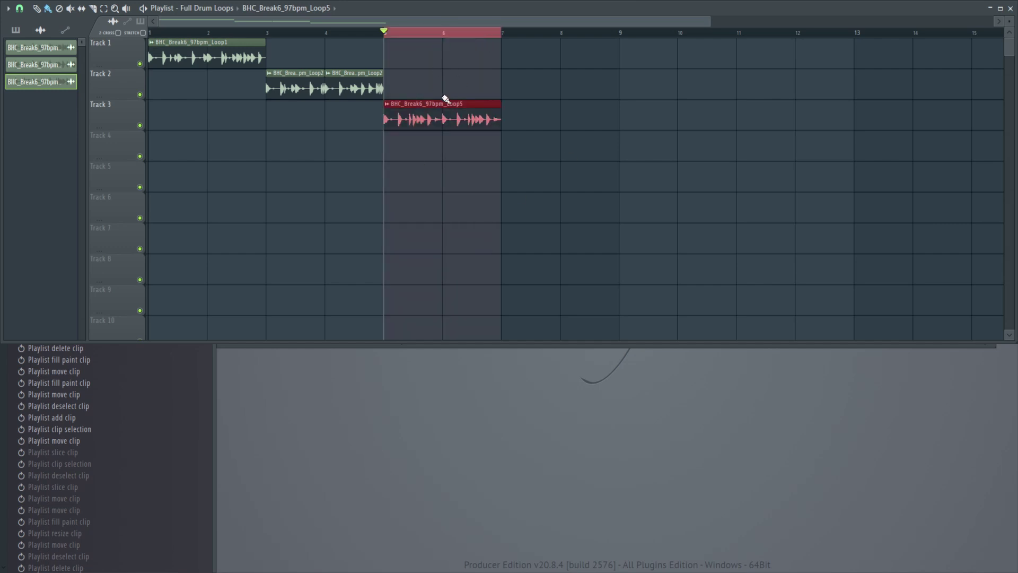
{"action": "key", "text": "space"}
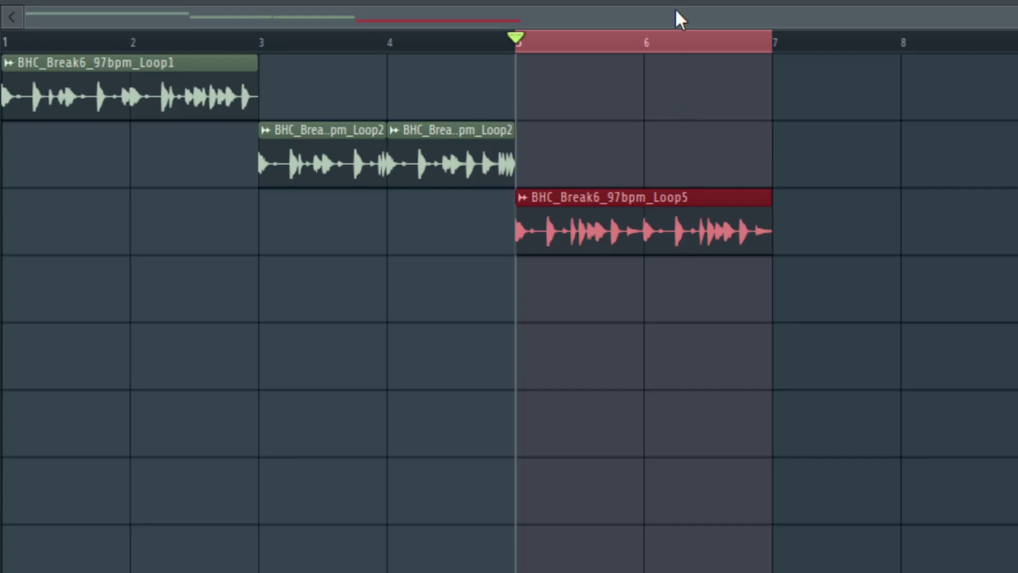
{"action": "scroll", "coordinate": [744, 282], "scroll_direction": "up", "scroll_amount": 4}
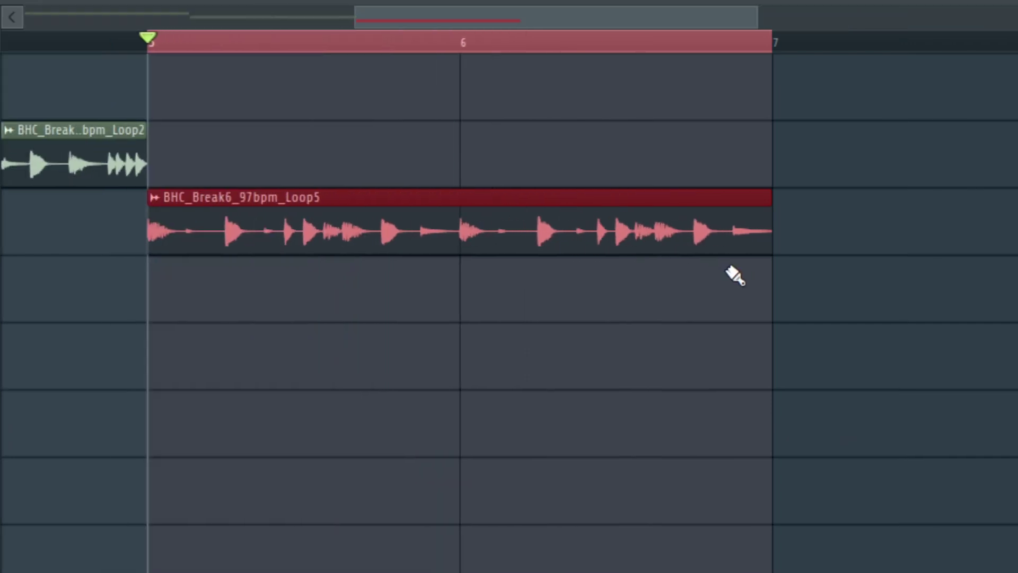
{"action": "left_click_drag", "start_coordinate": [452, 15], "coordinate": [412, 16]}
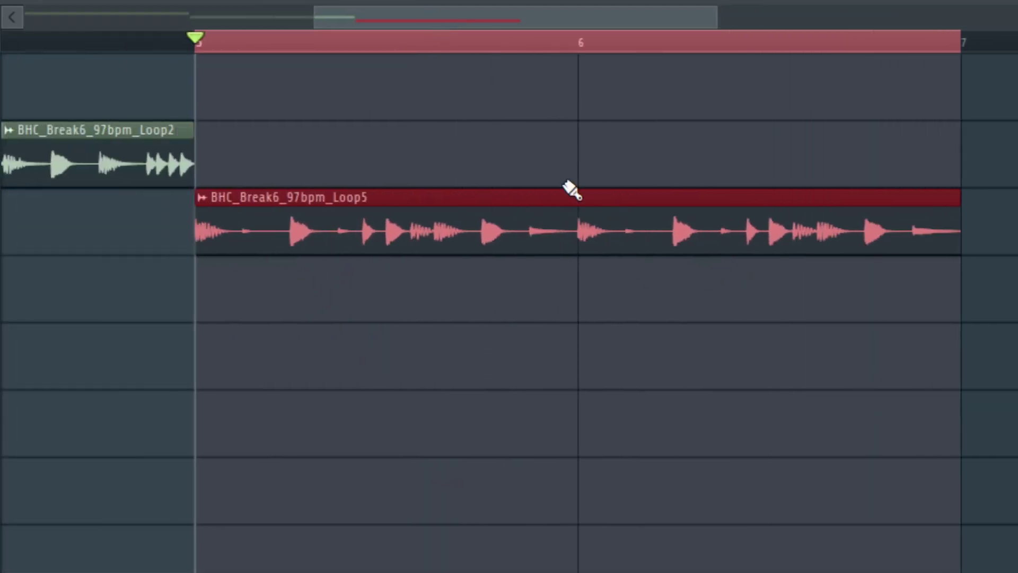
{"action": "scroll", "coordinate": [557, 205], "scroll_direction": "up", "scroll_amount": 4}
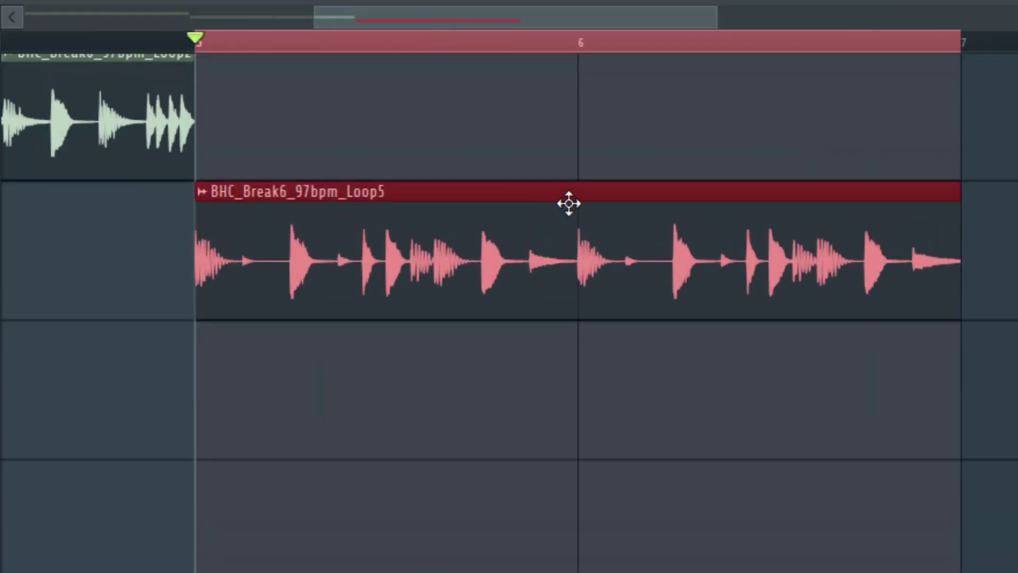
{"action": "scroll", "coordinate": [562, 208], "scroll_direction": "up", "scroll_amount": 2}
{"action": "key", "text": "space"}
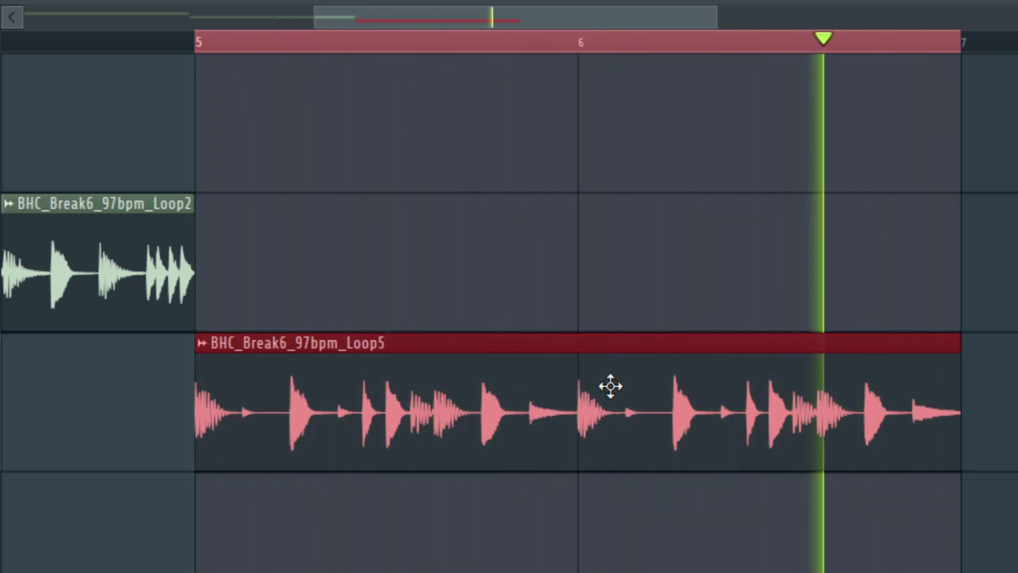
{"action": "key", "text": "space"}
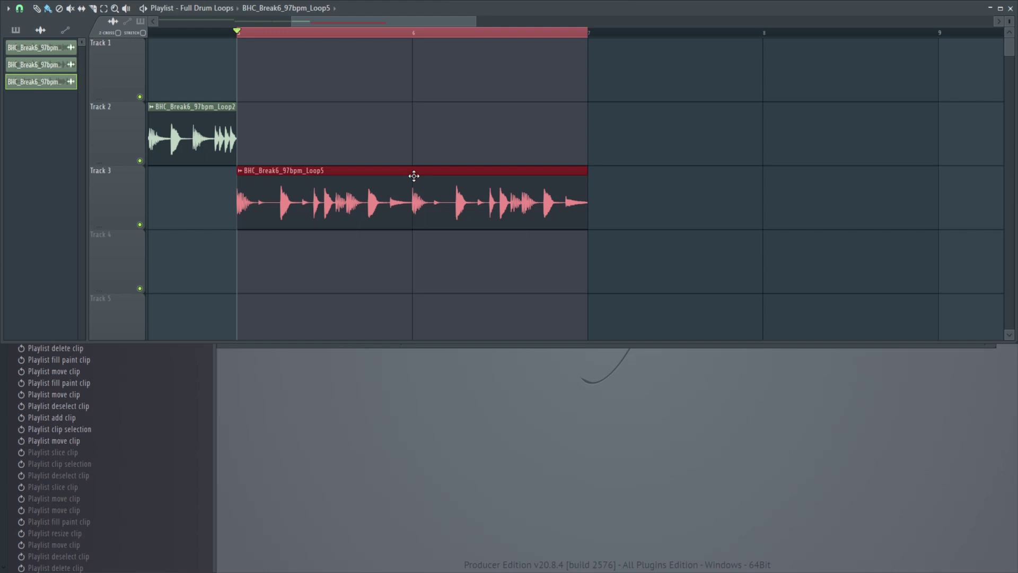
Step: Slice the Loop5 clip on Track 3 at bar 6 and set the playlist snap to Beat
{"action": "key", "text": "c"}
{"action": "left_click_drag", "start_coordinate": [417, 176], "coordinate": [418, 261]}
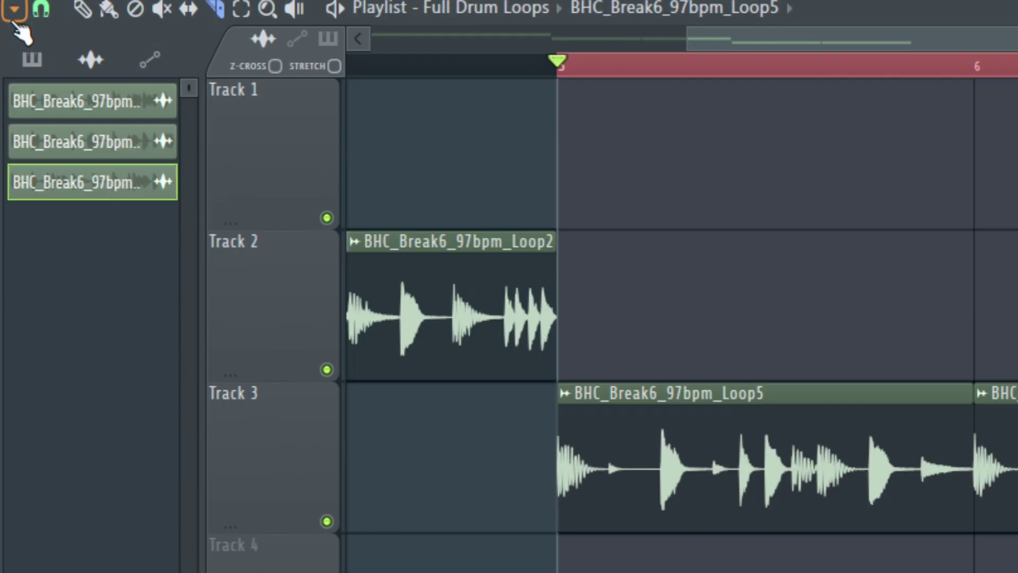
{"action": "left_click", "coordinate": [16, 9]}
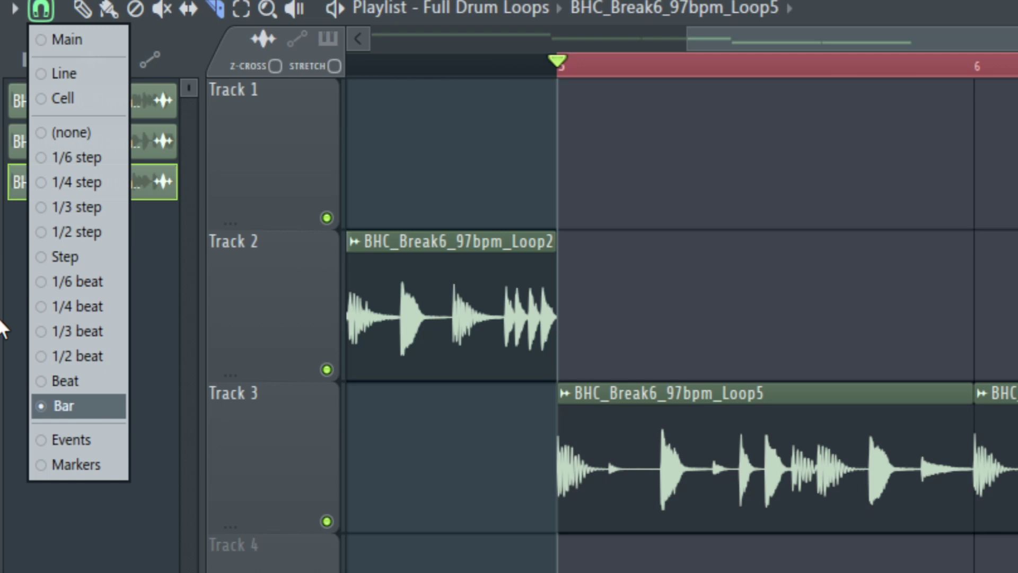
{"action": "left_click", "coordinate": [72, 380]}
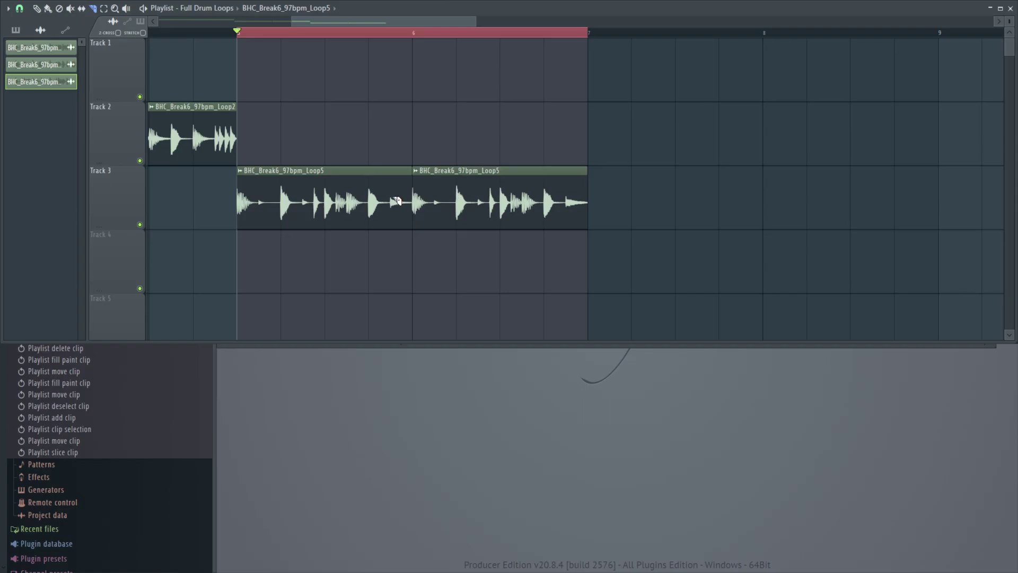
Step: Audition the last beat of bar 5 and slice the first Loop5 clip at that beat
{"action": "left_click", "coordinate": [372, 33]}
{"action": "key", "text": "space"}
{"action": "key", "text": "space"}
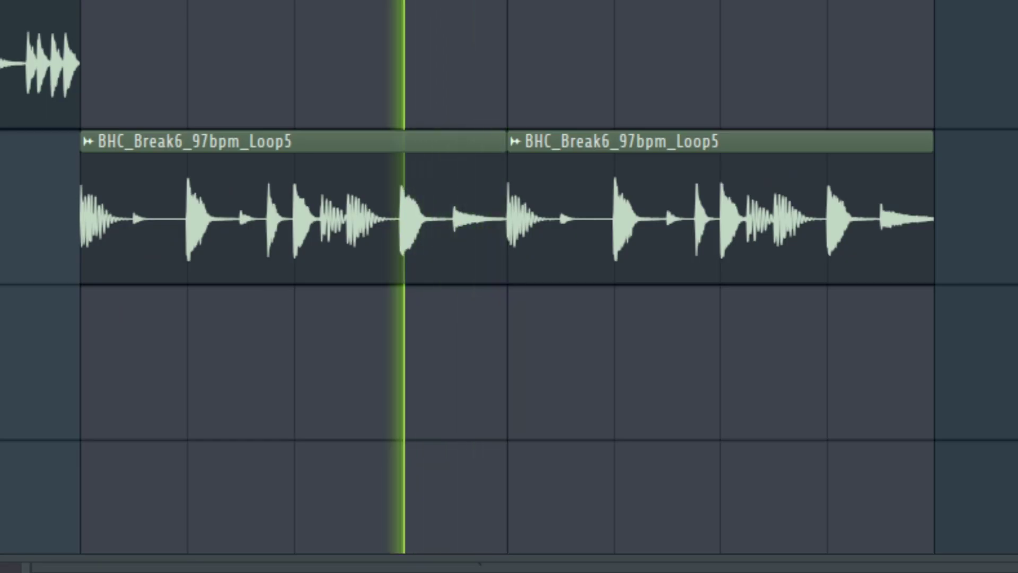
{"action": "key", "text": "space"}
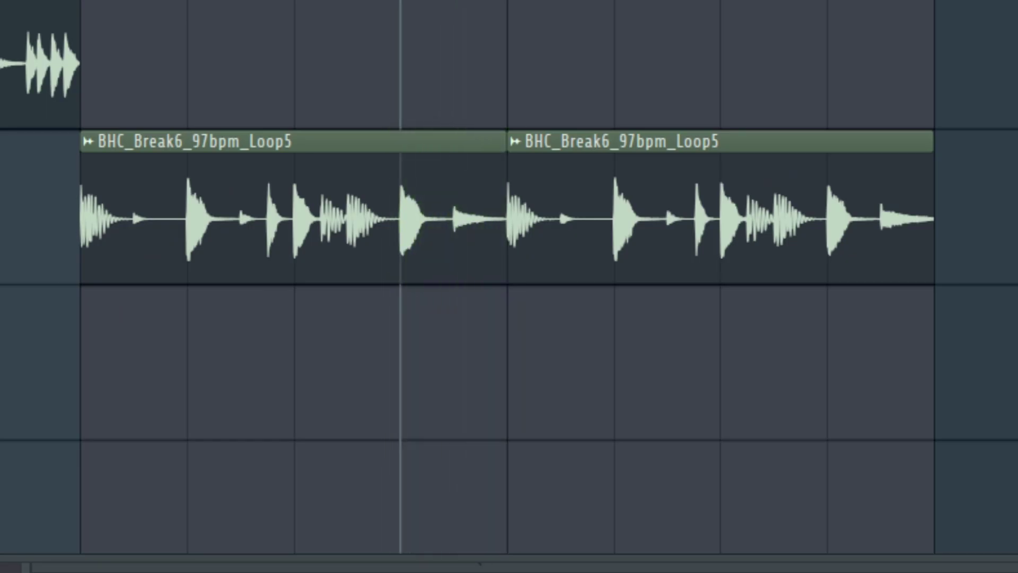
{"action": "left_click_drag", "start_coordinate": [415, 170], "coordinate": [404, 314]}
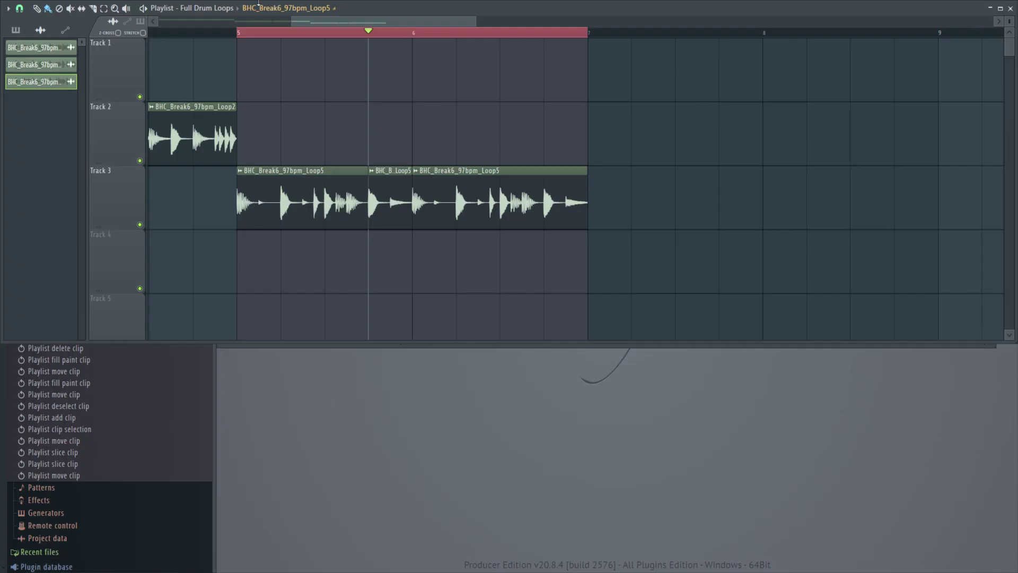
Step: Switch to the Chopped Drums arrangement and place the one-beat Loop5 slice on Track 2 at the last beat of bar 2
{"action": "left_click", "coordinate": [212, 11]}
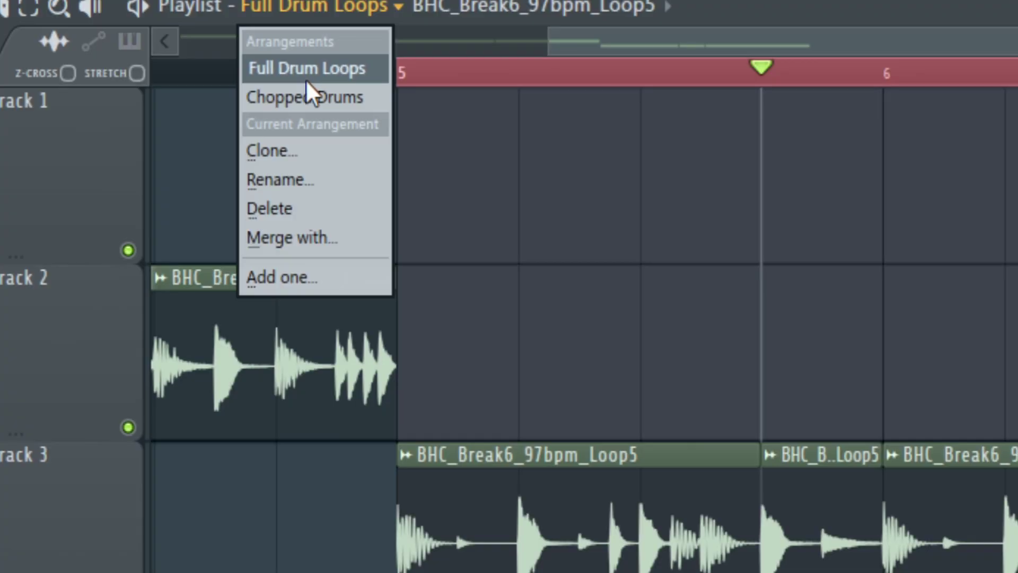
{"action": "left_click", "coordinate": [307, 90]}
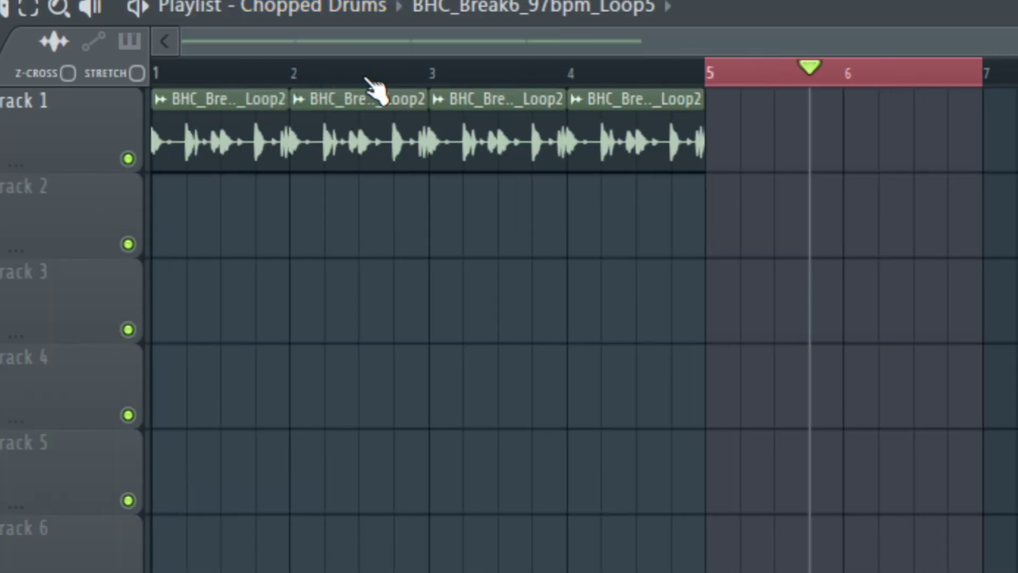
{"action": "mouse_move", "coordinate": [295, 76]}
{"action": "left_mouse_down"}
{"action": "mouse_move", "coordinate": [428, 82]}
{"action": "mouse_move", "coordinate": [387, 200]}
{"action": "left_mouse_up"}
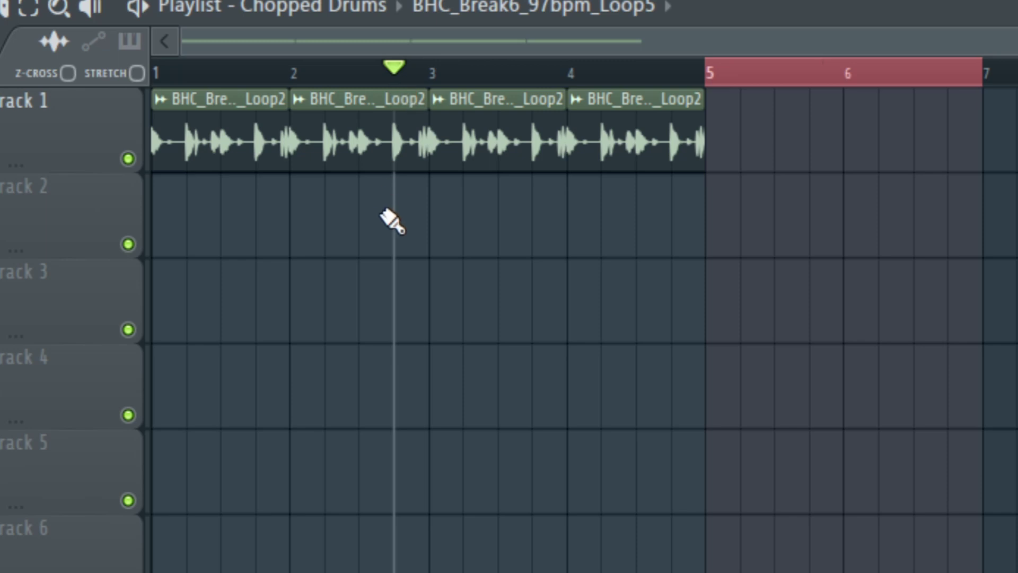
{"action": "left_click", "coordinate": [397, 222]}
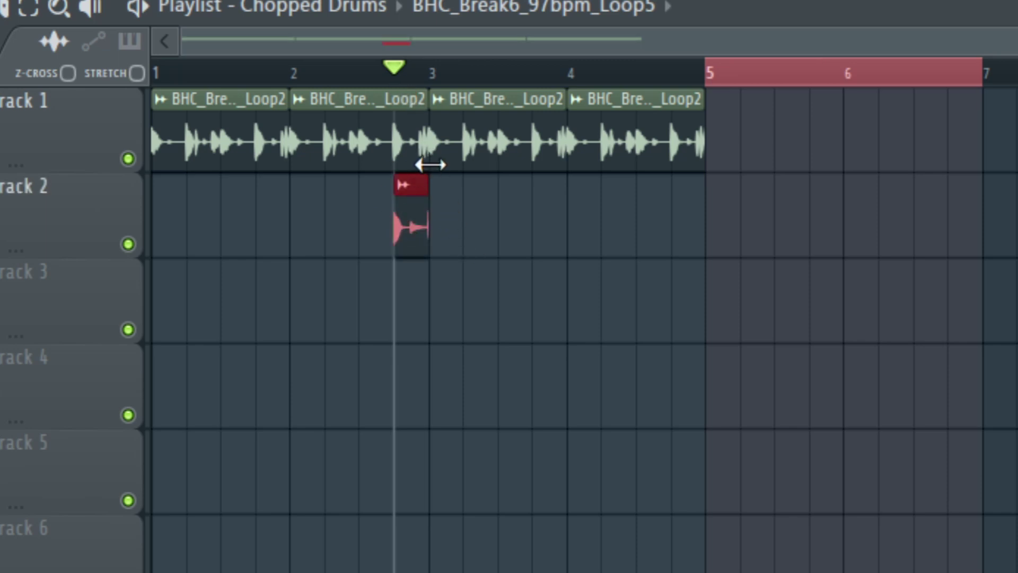
Step: Shorten the second Loop2 clip on Track 1 by one beat so it ends where the Loop5 slice starts
{"action": "scroll", "coordinate": [428, 166], "scroll_direction": "up", "scroll_amount": 2}
{"action": "scroll", "coordinate": [428, 167], "scroll_direction": "up", "scroll_amount": 2}
{"action": "left_click_drag", "start_coordinate": [434, 39], "coordinate": [411, 44]}
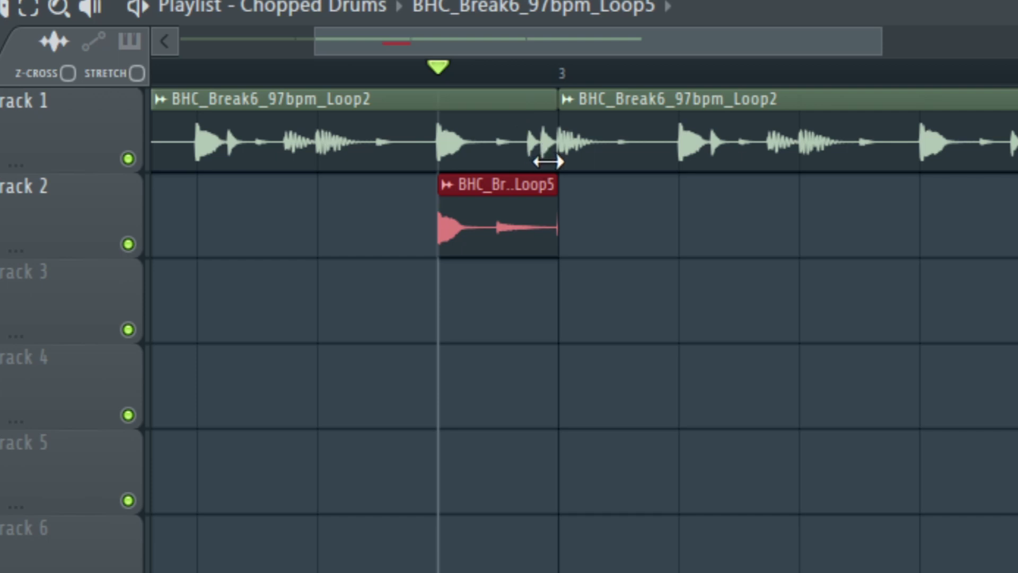
{"action": "left_click_drag", "start_coordinate": [548, 162], "coordinate": [431, 150]}
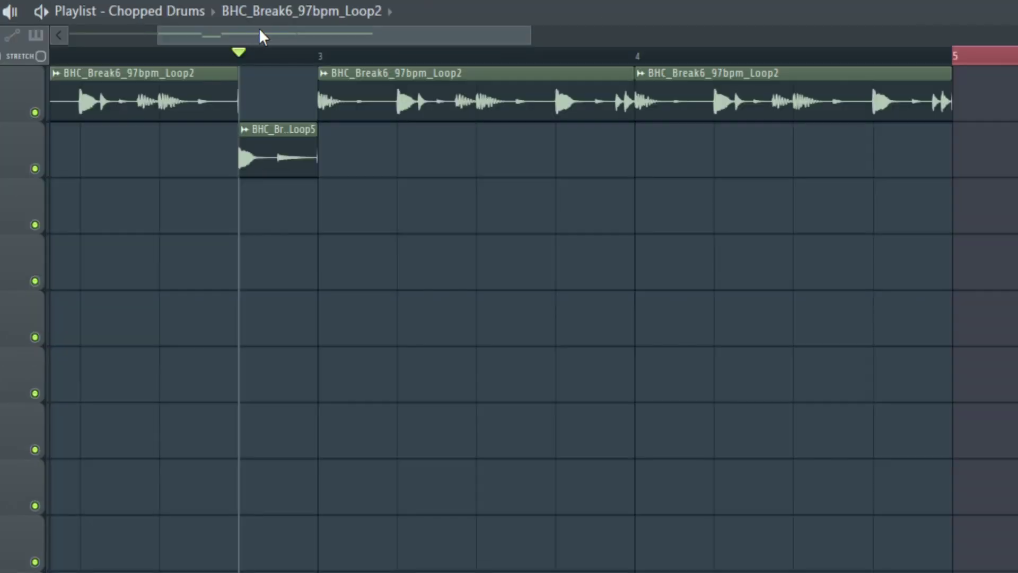
Step: Play back the Chopped Drums arrangement from bar 1 through the Loop5 slice
{"action": "left_click_drag", "start_coordinate": [260, 35], "coordinate": [121, 16]}
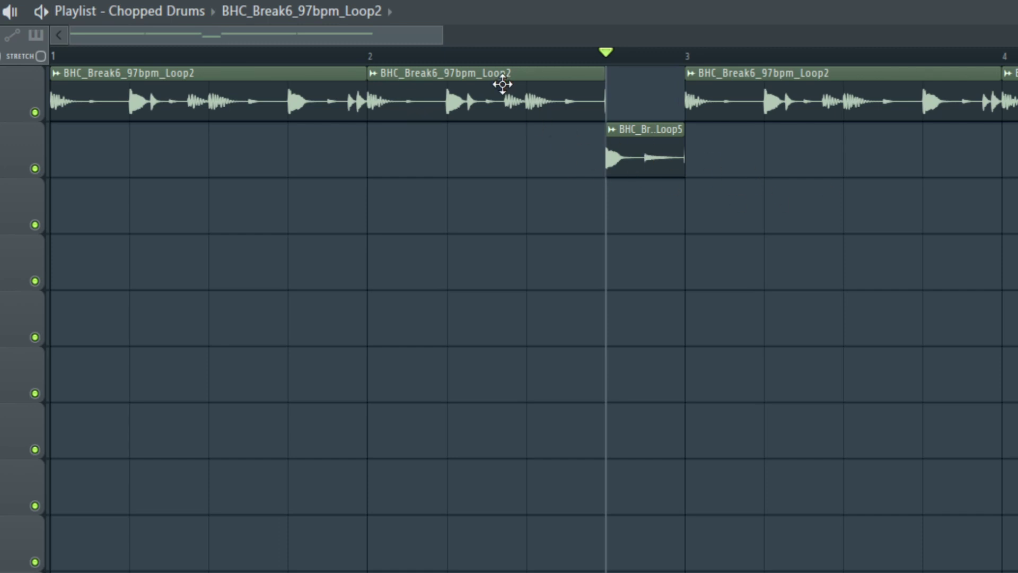
{"action": "left_click_drag", "start_coordinate": [371, 56], "coordinate": [55, 57]}
{"action": "key", "text": "space"}
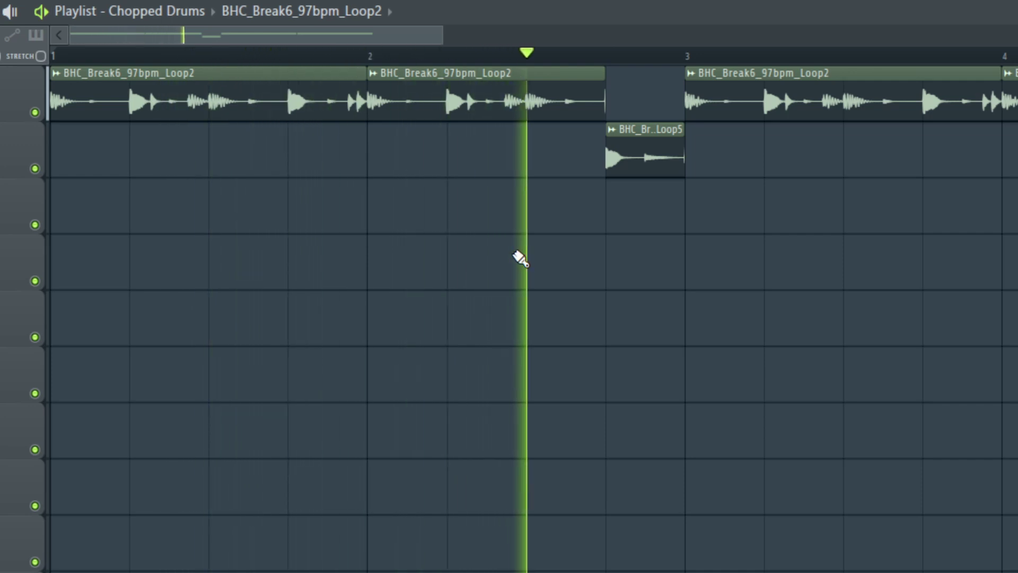
{"action": "key", "text": "space"}
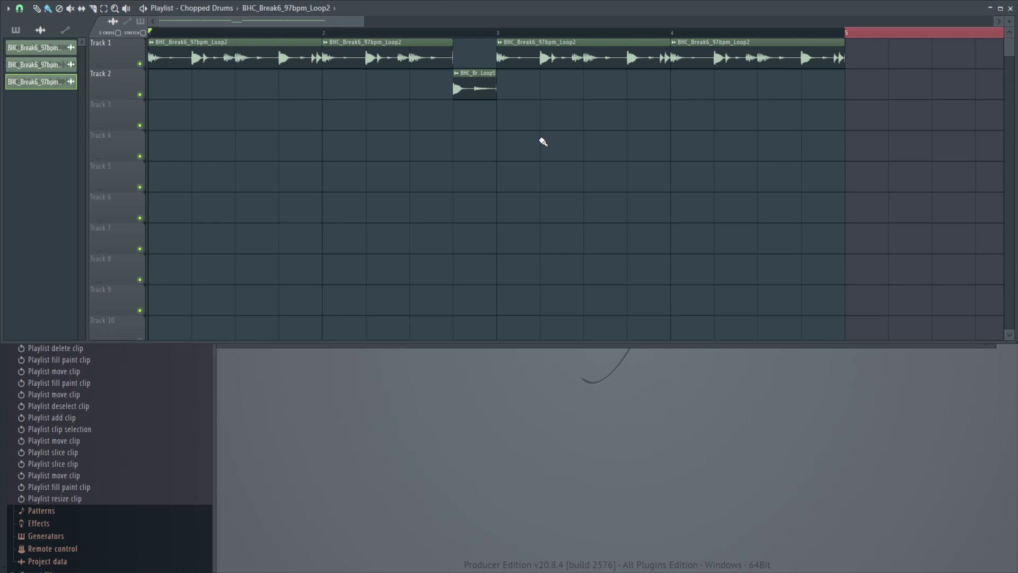
Step: Replay the pattern from within bar 1 and move the Loop5 slice from Track 2 into the gap on Track 1
{"action": "left_click", "coordinate": [282, 33]}
{"action": "key", "text": "space"}
{"action": "key", "text": "space"}
{"action": "left_click", "coordinate": [221, 33]}
{"action": "key", "text": "space"}
{"action": "key", "text": "space"}
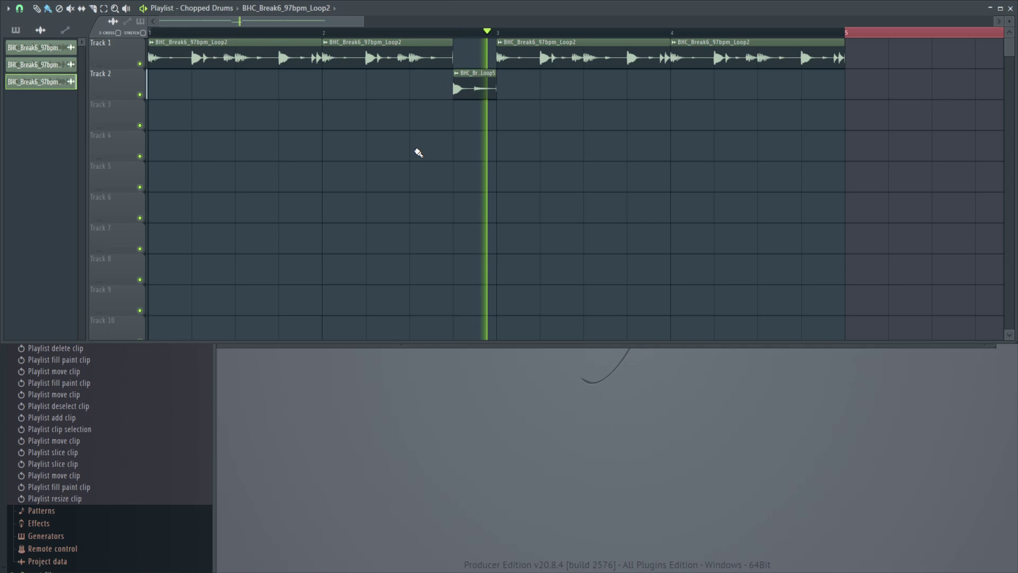
{"action": "key", "text": "space"}
{"action": "left_click_drag", "start_coordinate": [468, 81], "coordinate": [469, 50]}
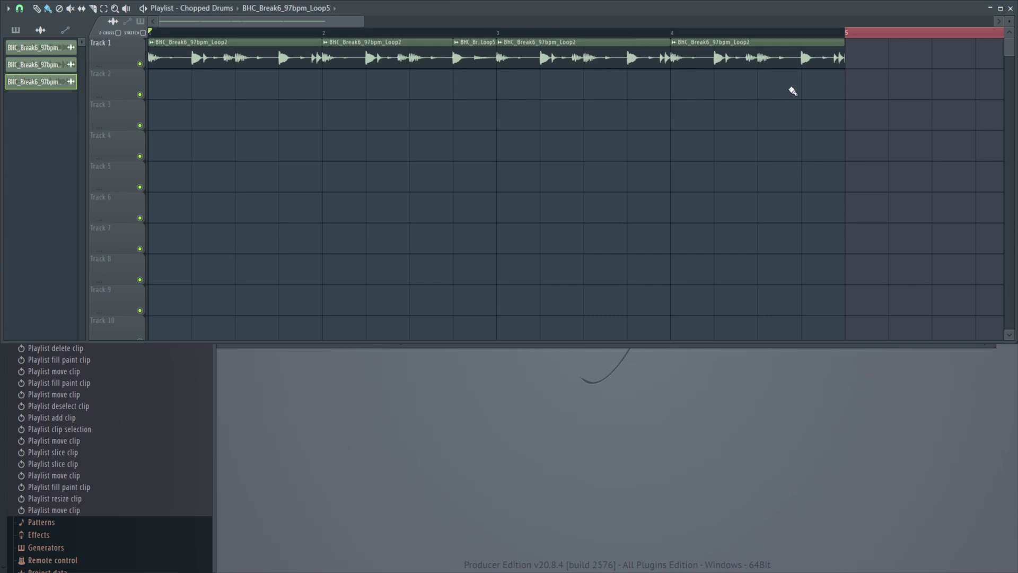
Step: Replace the last two beats of bar 4's Loop2 clip on Track 1 with two one-beat Loop5 slices and play back bar 4
{"action": "left_click", "coordinate": [806, 87]}
{"action": "left_click_drag", "start_coordinate": [844, 65], "coordinate": [812, 69]}
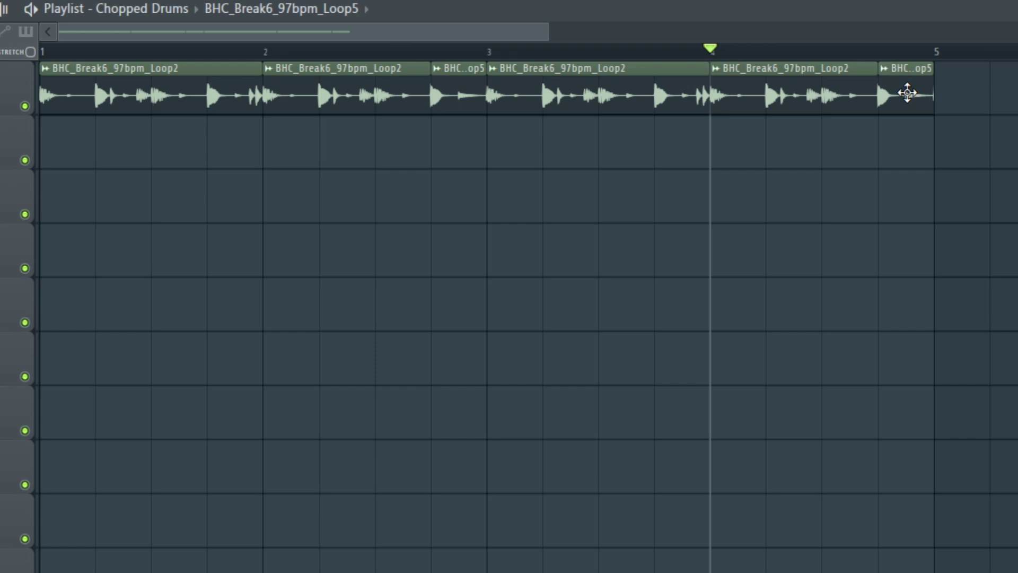
{"action": "left_click", "coordinate": [831, 159]}
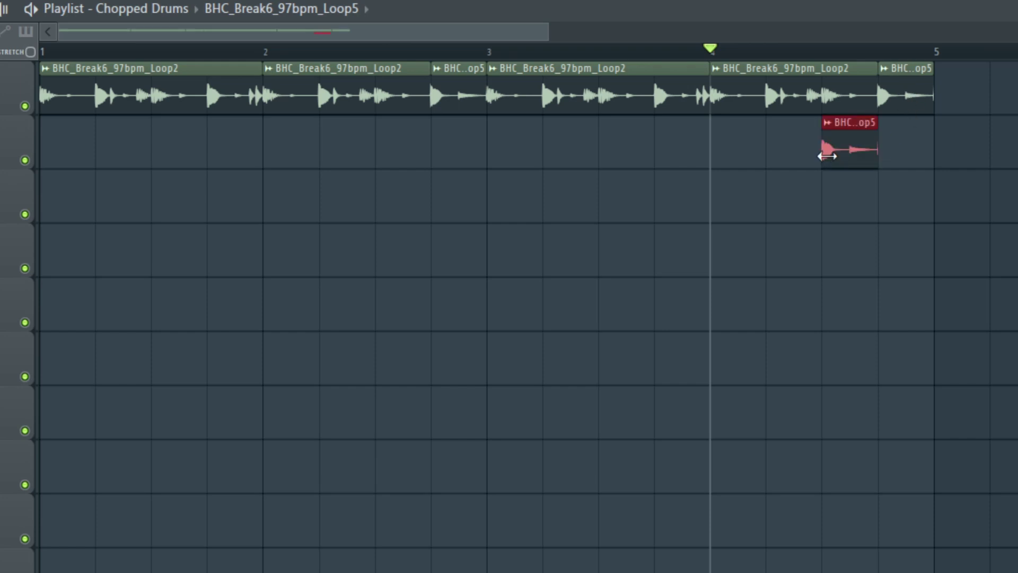
{"action": "scroll", "coordinate": [896, 171], "scroll_direction": "up", "scroll_amount": 3}
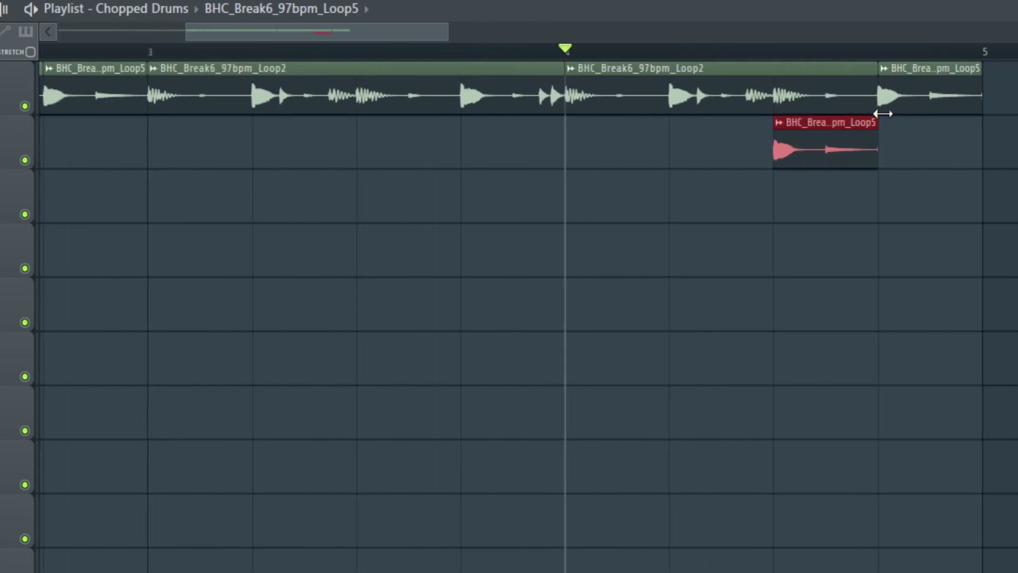
{"action": "left_click_drag", "start_coordinate": [867, 93], "coordinate": [773, 94]}
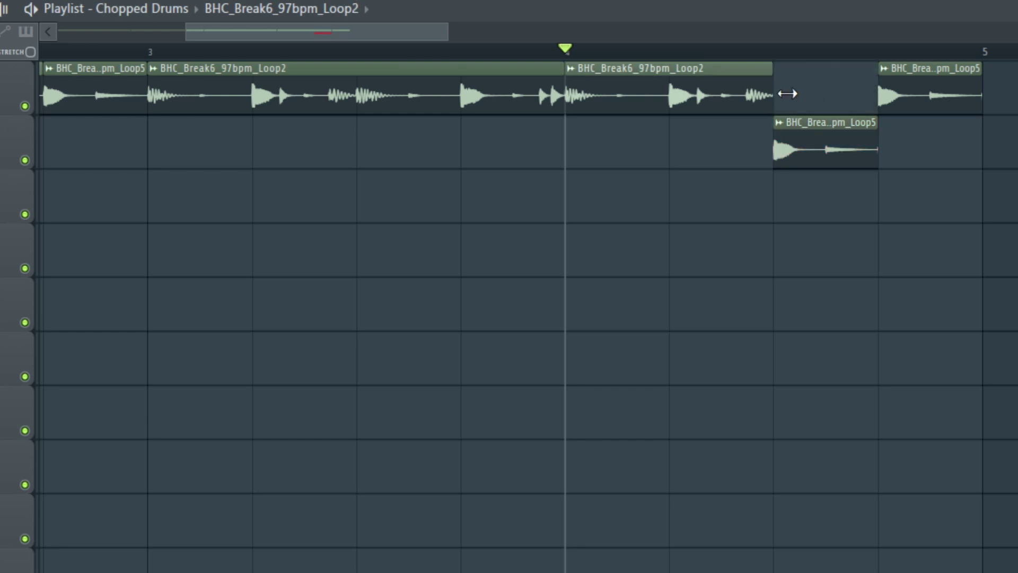
{"action": "left_click_drag", "start_coordinate": [818, 148], "coordinate": [818, 80]}
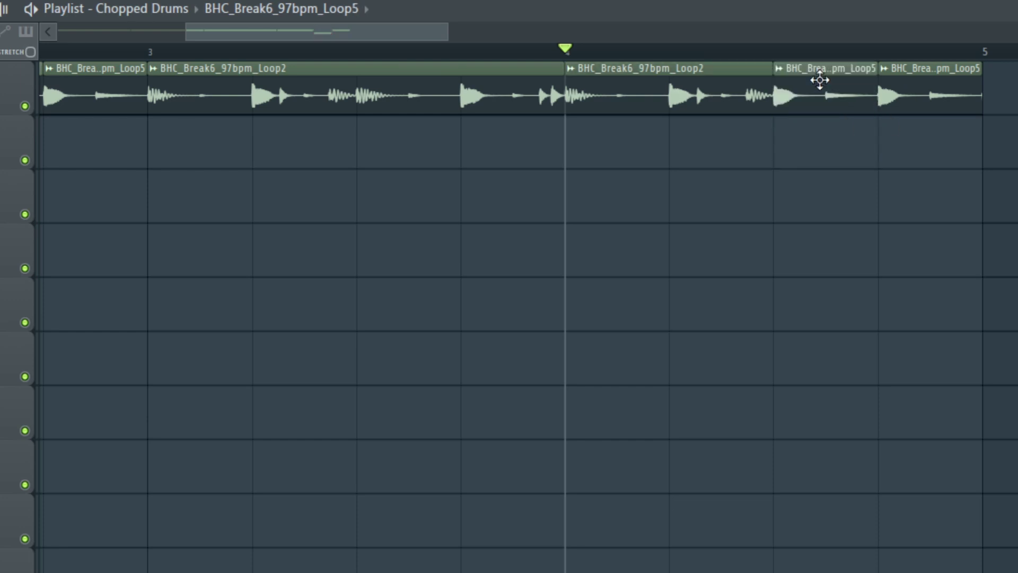
{"action": "key", "text": "space"}
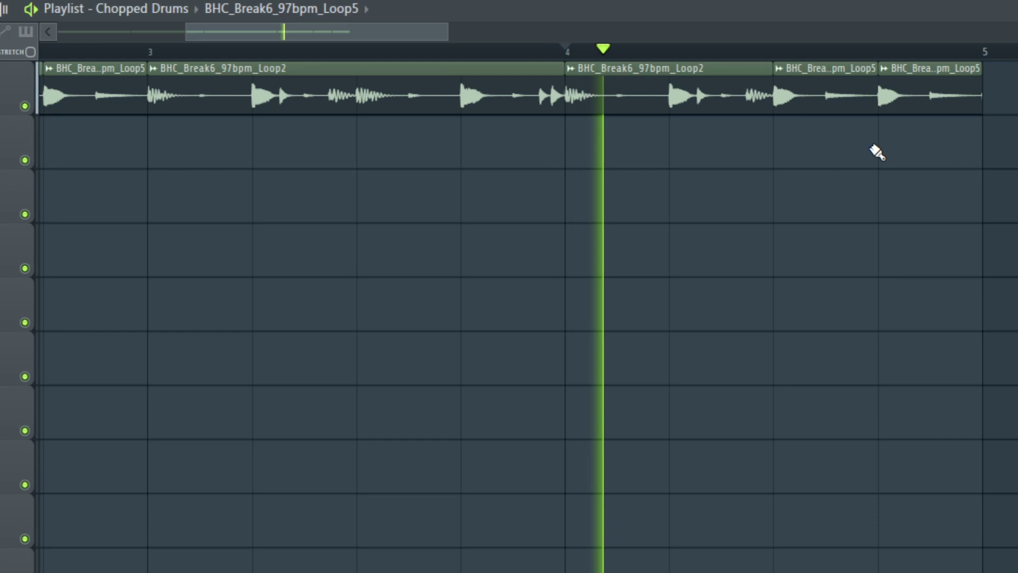
{"action": "key", "text": "space"}
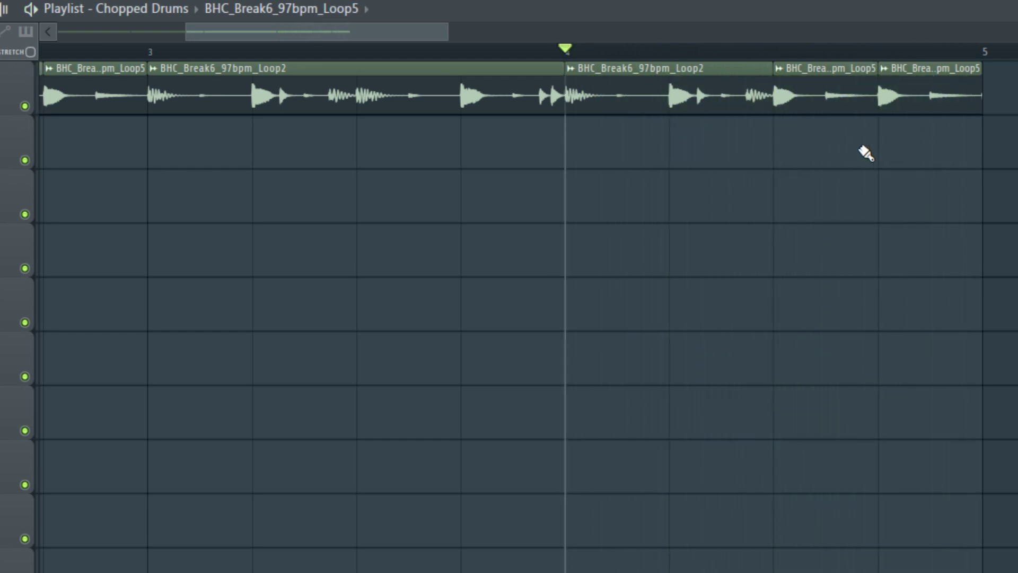
Step: With half-beat snapping, trim half a beat off the start of bar 4's first Loop5 slice and extend the Loop2 clip to meet it
{"action": "scroll", "coordinate": [845, 163], "scroll_direction": "down", "scroll_amount": 2}
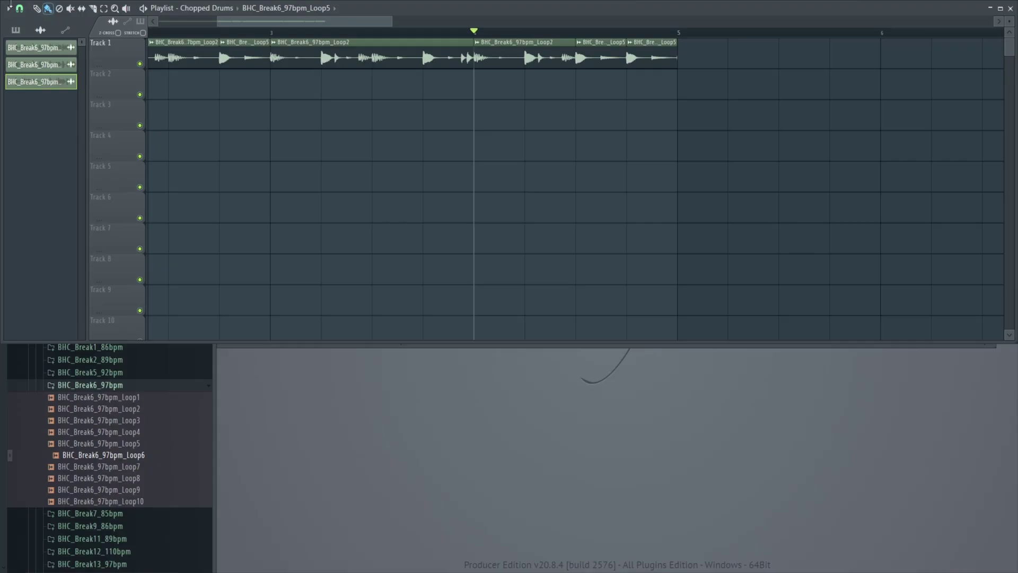
{"action": "left_click", "coordinate": [20, 7]}
{"action": "left_click", "coordinate": [41, 155]}
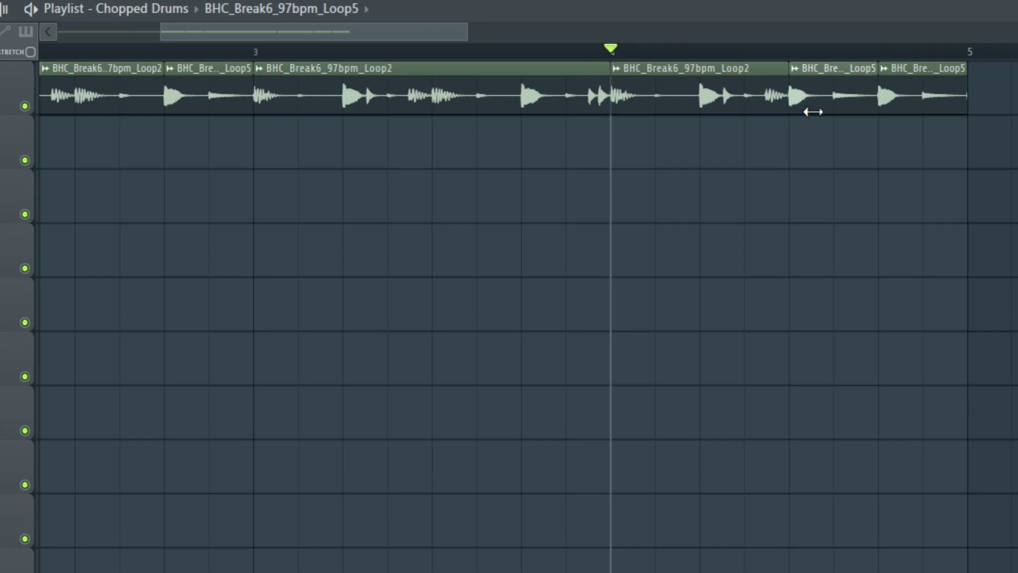
{"action": "left_click_drag", "start_coordinate": [587, 64], "coordinate": [600, 68]}
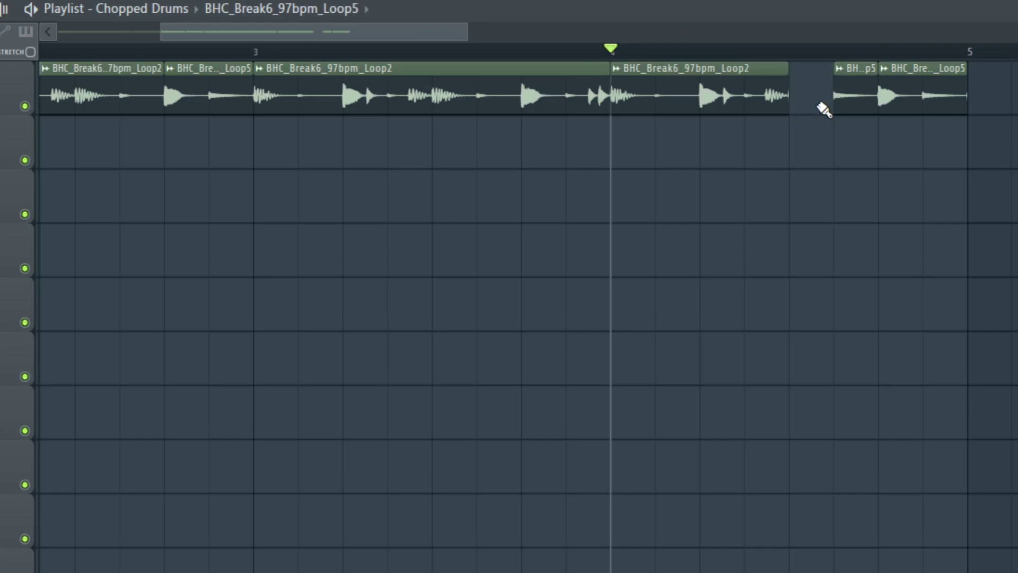
{"action": "left_click_drag", "start_coordinate": [785, 107], "coordinate": [822, 106]}
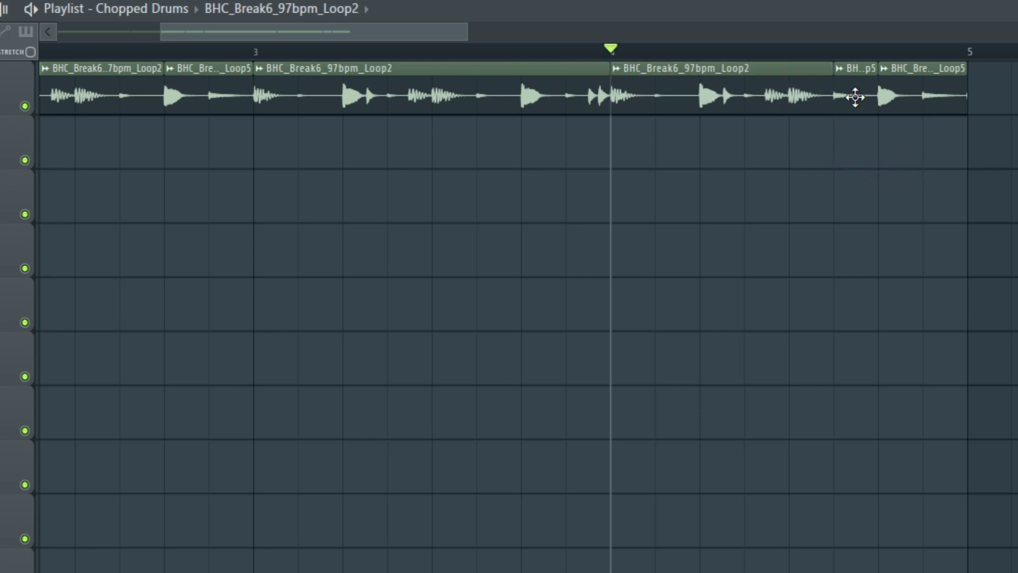
Step: Play back bar 4 with the extended Loop2 clip and the shortened Loop5 slice
{"action": "key", "text": "space"}
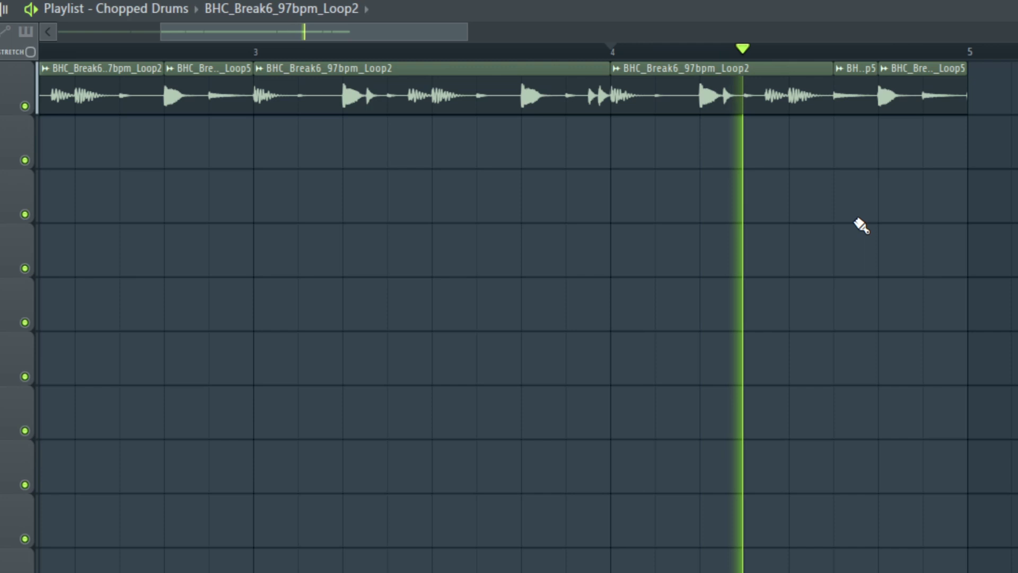
{"action": "key", "text": "space"}
{"action": "scroll", "coordinate": [813, 210], "scroll_direction": "down", "scroll_amount": 6}
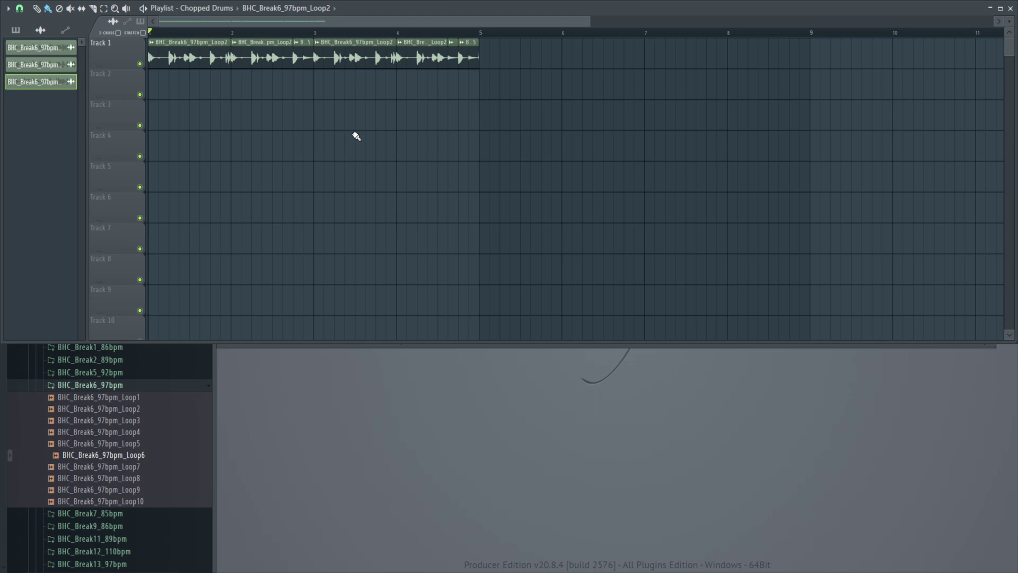
Step: Show the channel rack and mixer, and route the Loop1, Loop2 and Loop5 channels to mixer track 2
{"action": "left_click", "coordinate": [1009, 8]}
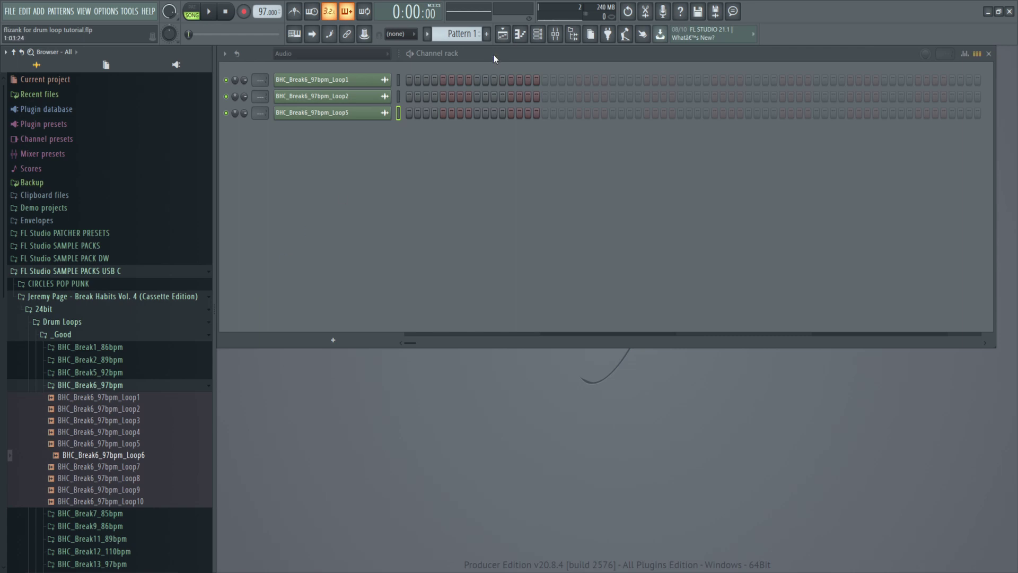
{"action": "left_click", "coordinate": [502, 34]}
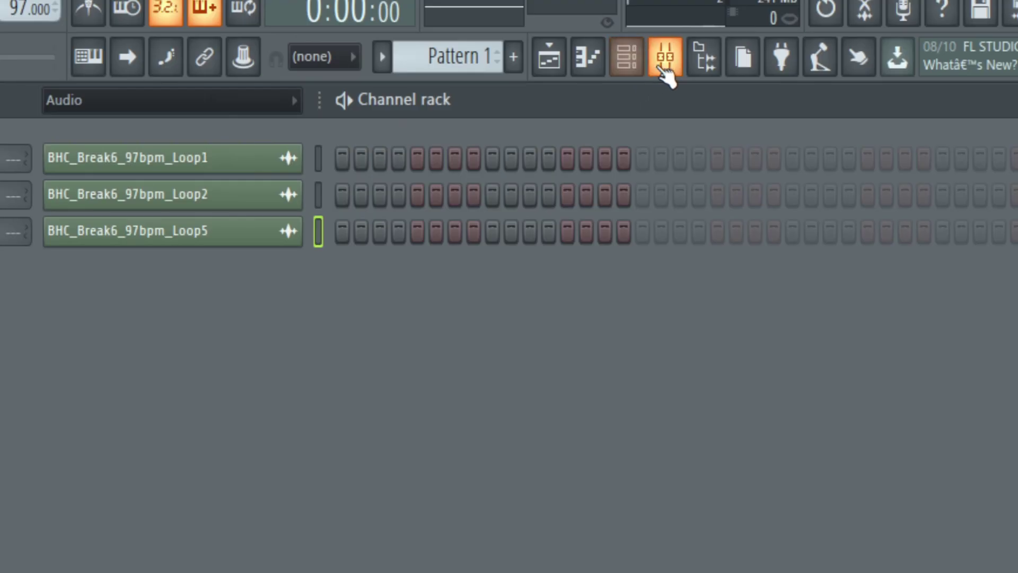
{"action": "left_click_drag", "start_coordinate": [24, 161], "coordinate": [24, 149]}
{"action": "left_click_drag", "start_coordinate": [24, 198], "coordinate": [23, 191]}
{"action": "left_click_drag", "start_coordinate": [23, 225], "coordinate": [23, 203]}
{"action": "left_click_drag", "start_coordinate": [21, 157], "coordinate": [20, 170]}
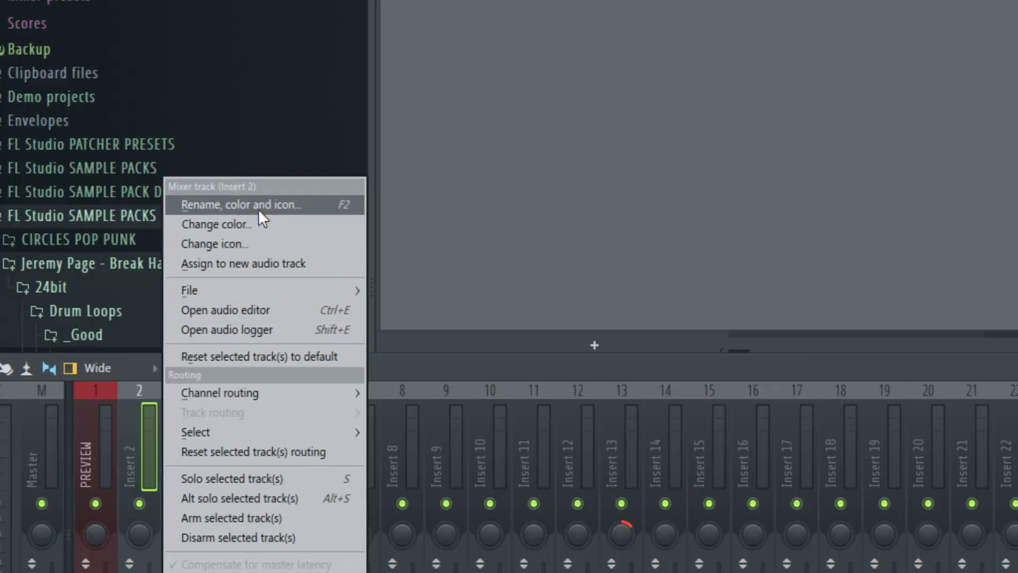
Step: Rename mixer track Insert 2 as "drum loop"
{"action": "left_click", "coordinate": [259, 211]}
{"action": "type", "text": "drum l"}
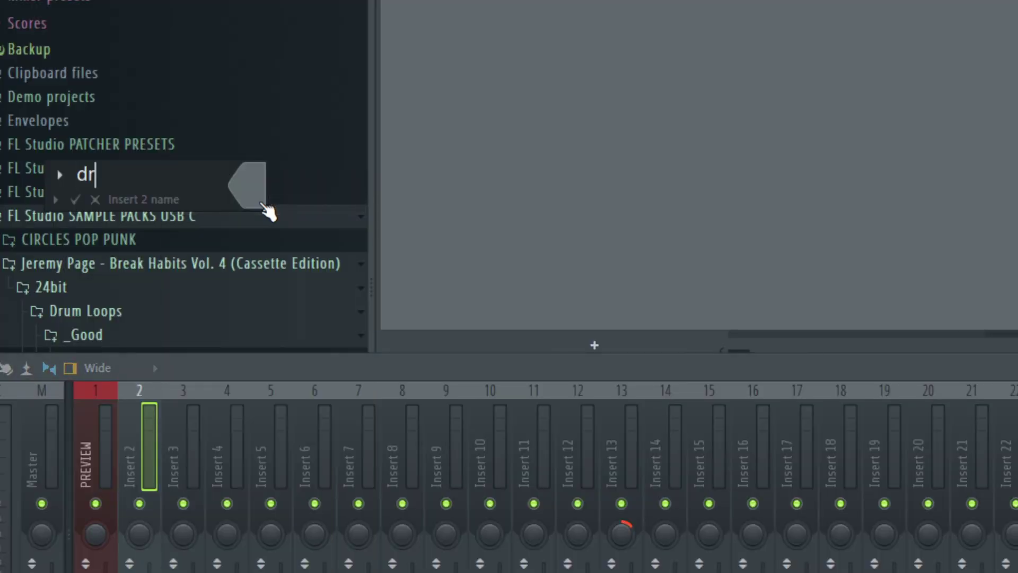
{"action": "type", "text": "oop"}
{"action": "key", "text": "Return"}
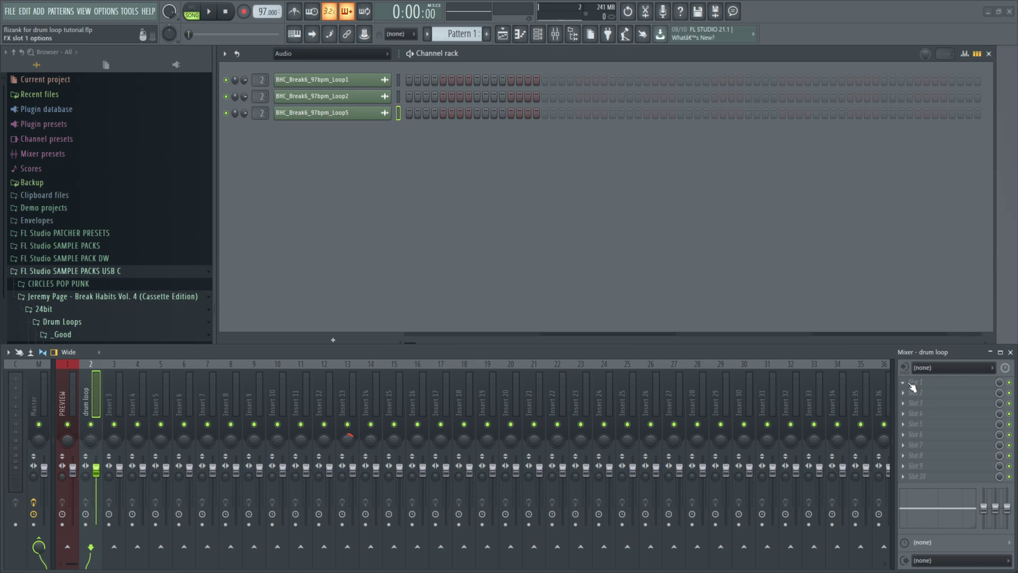
Step: Load Fruity Parametric EQ 2 into the first effect slot of the drum loop mixer track
{"action": "left_click", "coordinate": [908, 383]}
{"action": "mouse_move", "coordinate": [922, 328]}
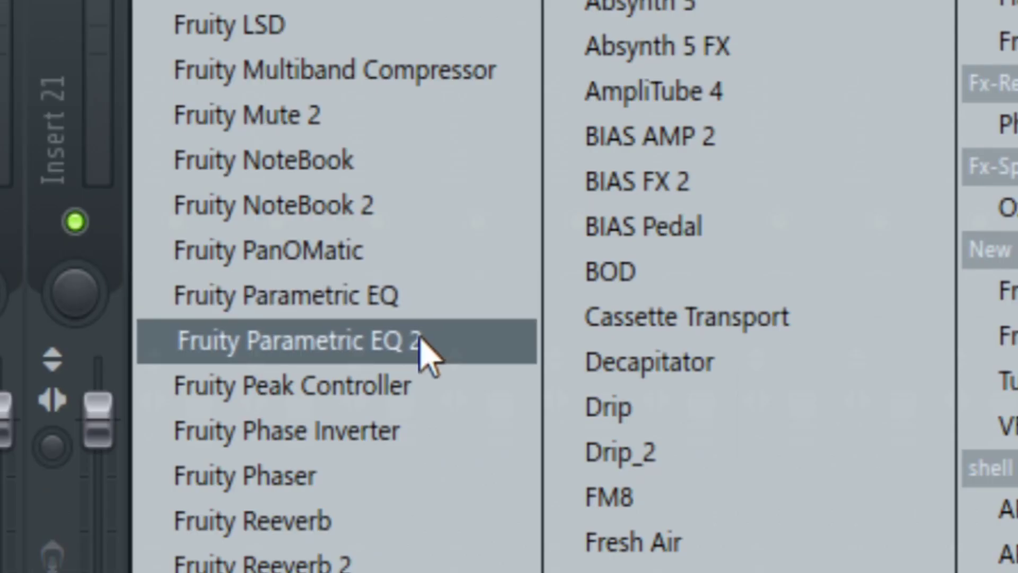
{"action": "left_click", "coordinate": [614, 452]}
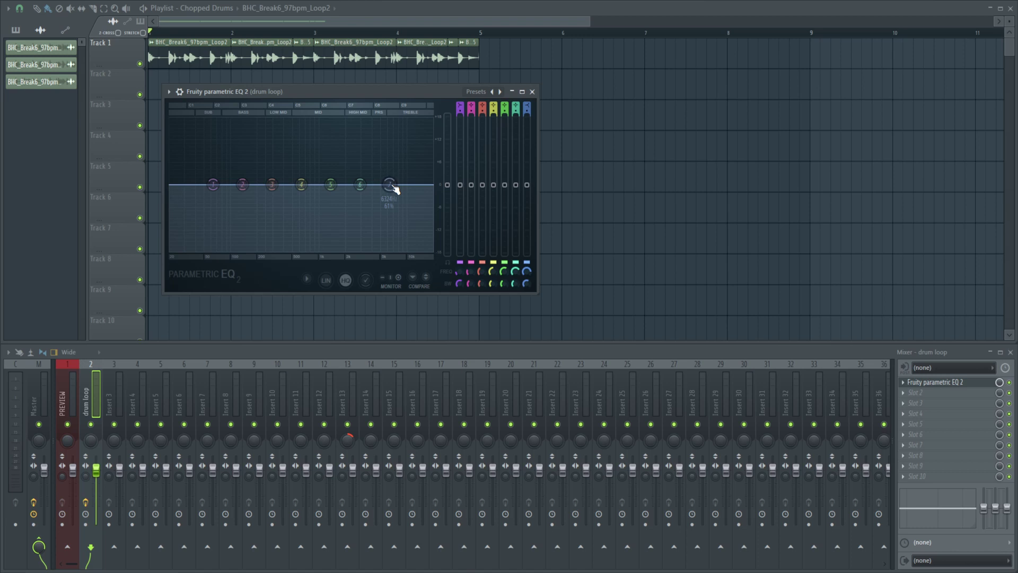
Step: Try boosting EQ band 7 to about +18 dB at 7045 Hz while the loop plays, and reset the band
{"action": "key", "text": "space"}
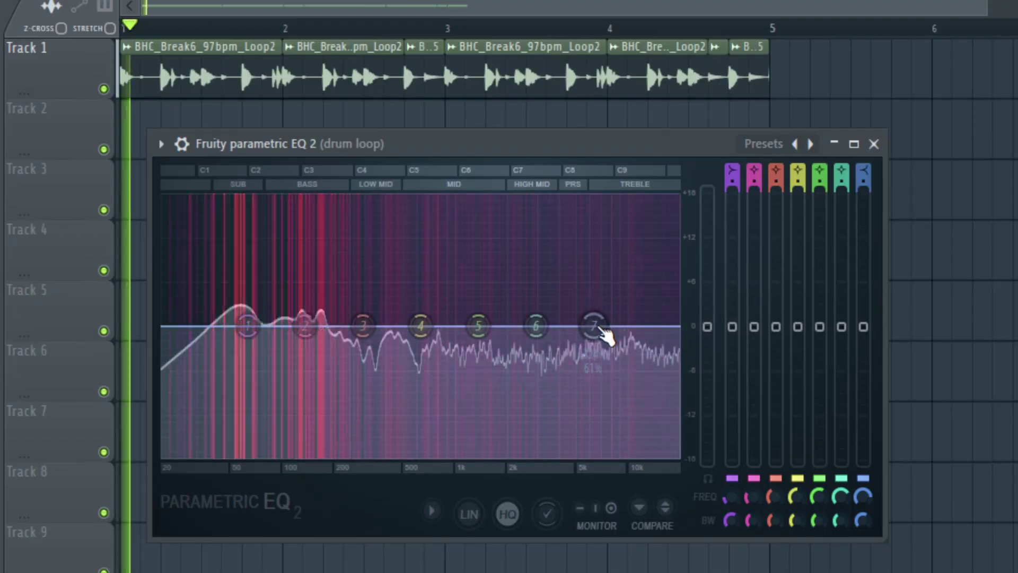
{"action": "left_click_drag", "start_coordinate": [389, 185], "coordinate": [389, 141]}
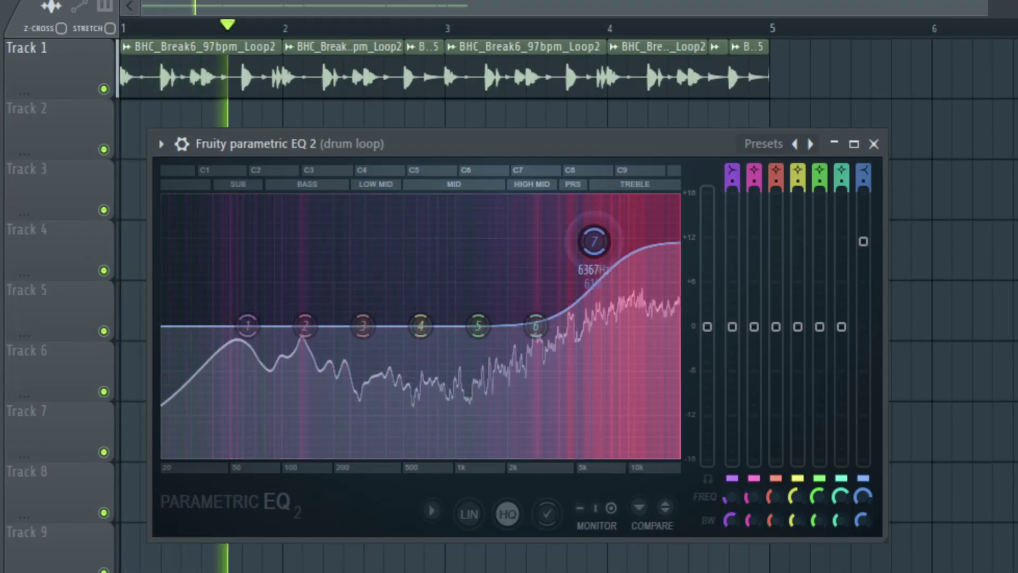
{"action": "left_click_drag", "start_coordinate": [594, 242], "coordinate": [601, 197]}
{"action": "key", "text": "space"}
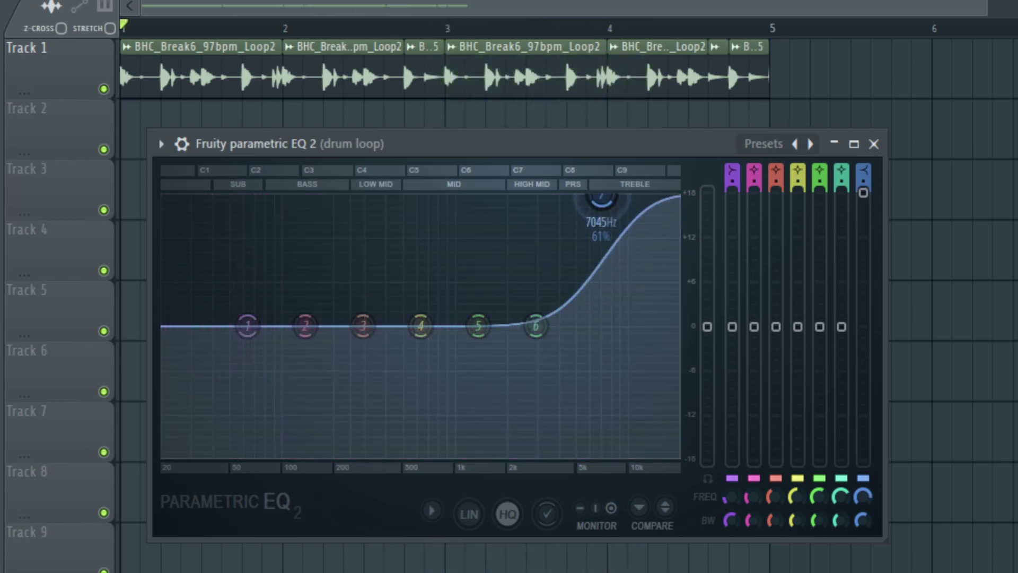
{"action": "key", "text": "space"}
{"action": "right_click", "coordinate": [602, 198]}
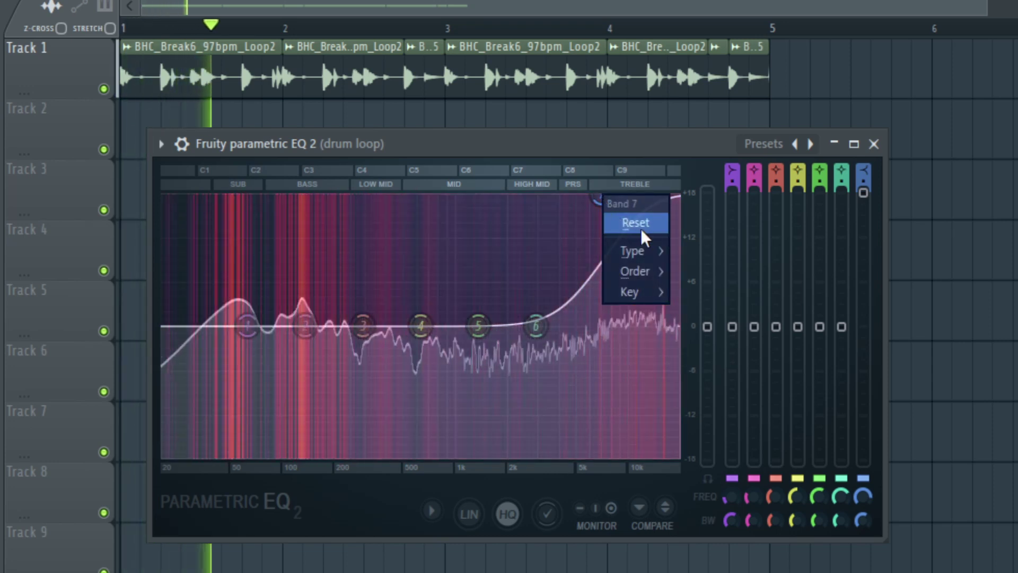
{"action": "left_click", "coordinate": [639, 224]}
Step: Make band 7 a steep treble cut at -18 dB with order Steep 8 and a frequency just below 10 kHz
{"action": "left_click_drag", "start_coordinate": [603, 323], "coordinate": [603, 455]}
{"action": "key", "text": "space"}
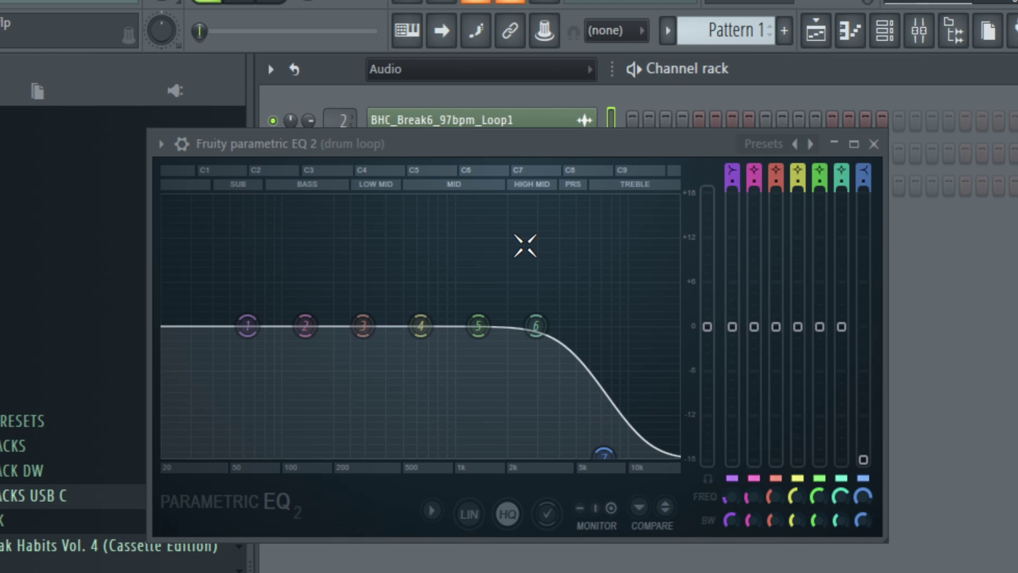
{"action": "left_click_drag", "start_coordinate": [363, 143], "coordinate": [353, 230]}
{"action": "left_click", "coordinate": [252, 7]}
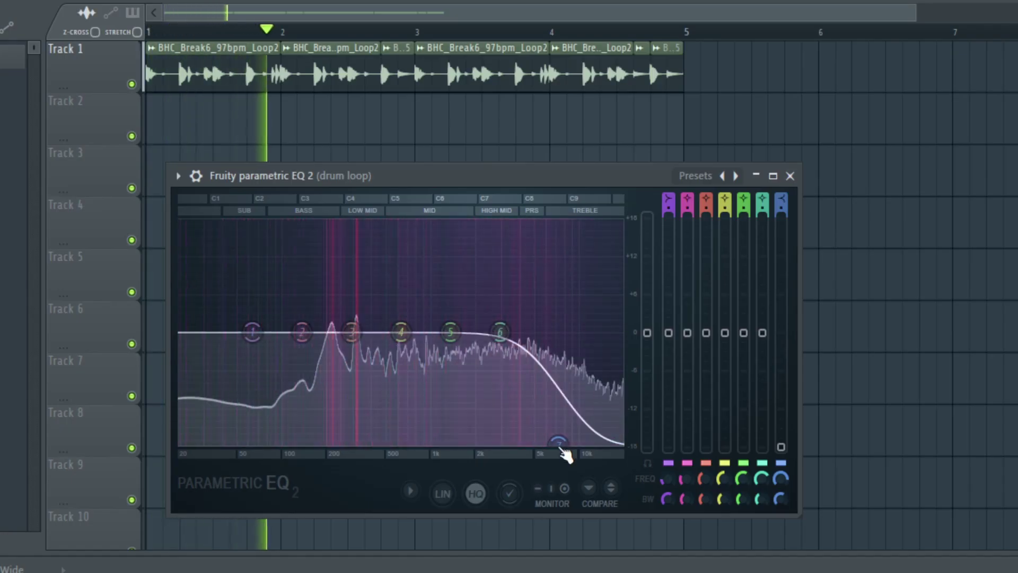
{"action": "right_click", "coordinate": [558, 441]}
{"action": "mouse_move", "coordinate": [594, 509]}
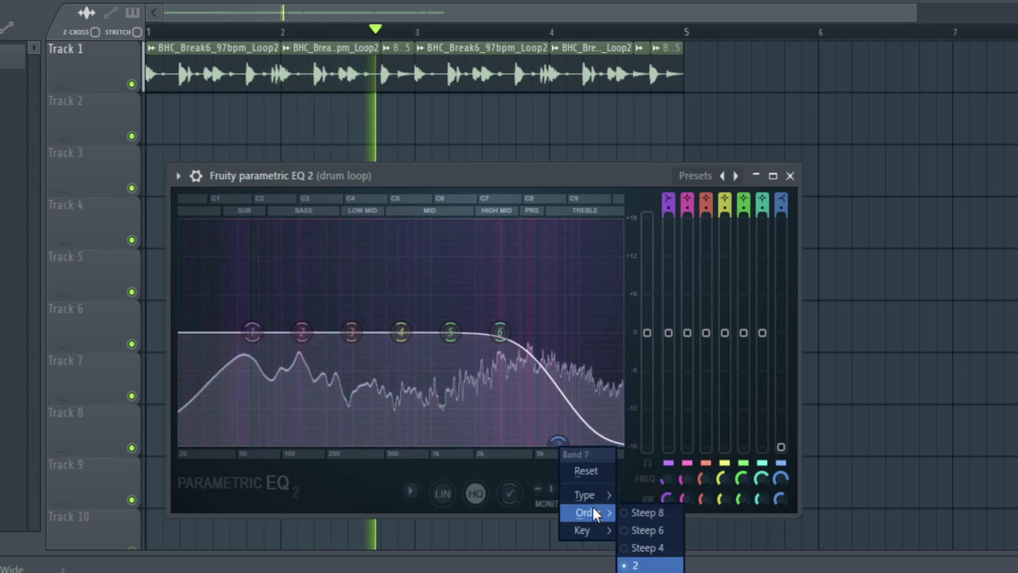
{"action": "left_click", "coordinate": [648, 517]}
{"action": "mouse_move", "coordinate": [558, 442]}
{"action": "left_mouse_down"}
{"action": "mouse_move", "coordinate": [595, 432]}
{"action": "mouse_move", "coordinate": [616, 440]}
{"action": "mouse_move", "coordinate": [577, 441]}
{"action": "left_mouse_up"}
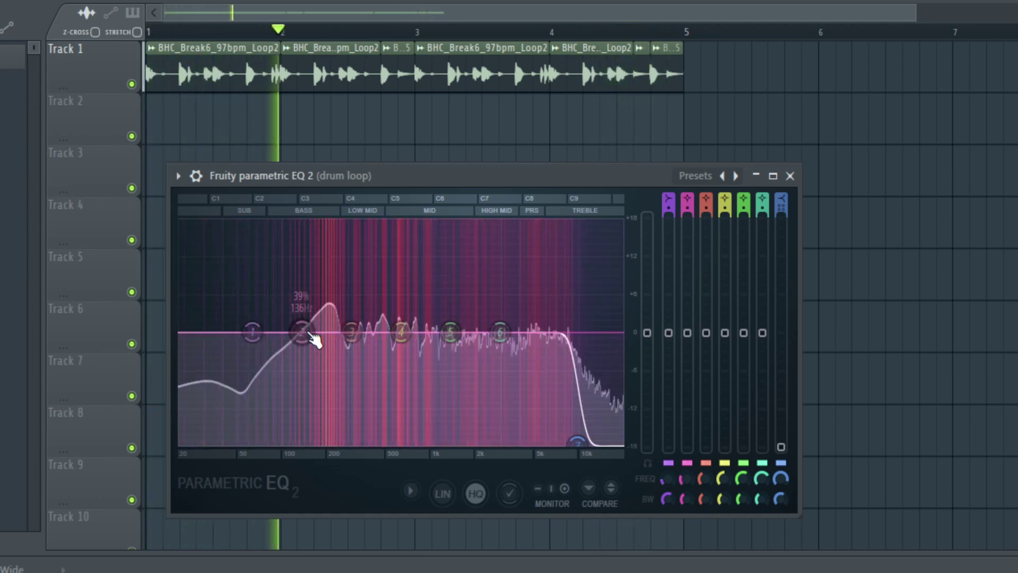
Step: Lower band 2 at 136 Hz to about -8 dB, and make band 1 a Steep 8 low cut at about 30 Hz
{"action": "left_click_drag", "start_coordinate": [689, 334], "coordinate": [687, 447]}
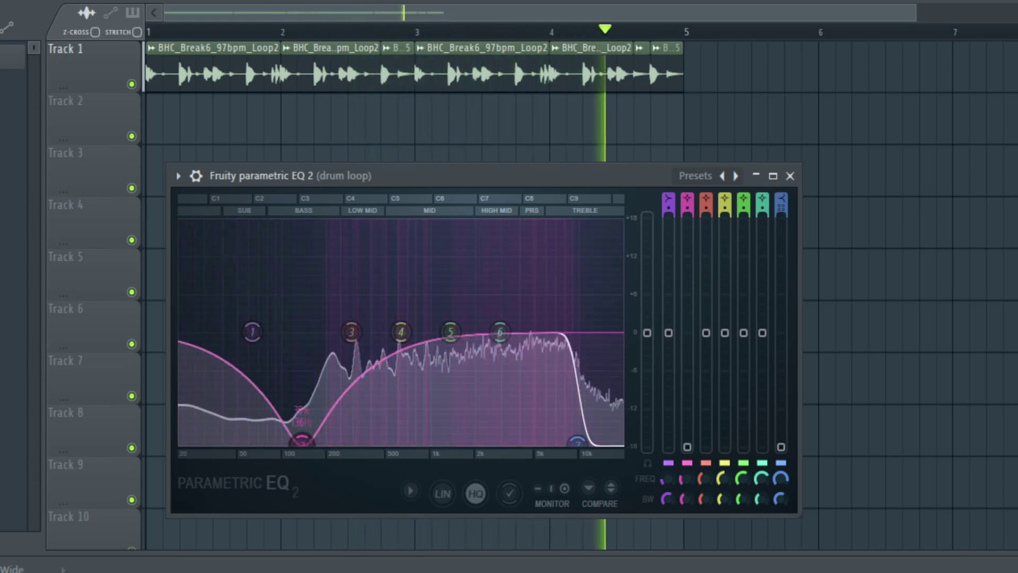
{"action": "left_click_drag", "start_coordinate": [302, 440], "coordinate": [301, 385]}
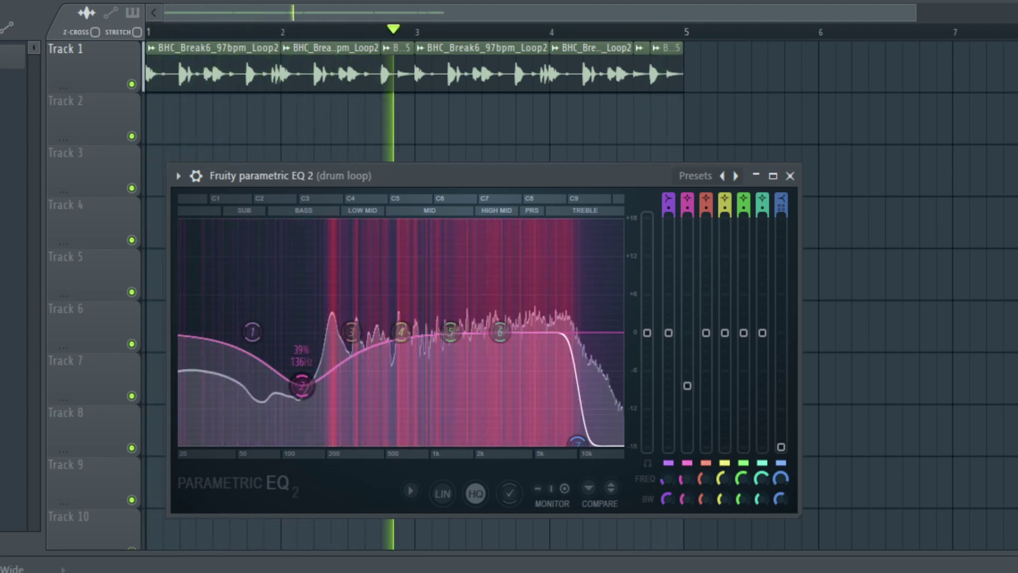
{"action": "right_click", "coordinate": [252, 332]}
{"action": "mouse_move", "coordinate": [286, 397]}
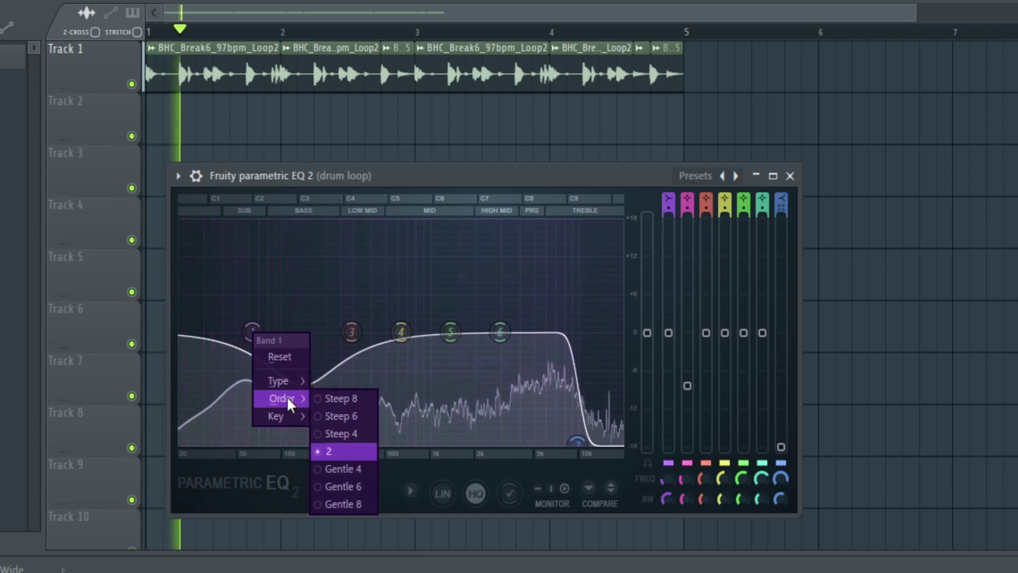
{"action": "left_click", "coordinate": [348, 405]}
{"action": "left_click_drag", "start_coordinate": [253, 333], "coordinate": [204, 441]}
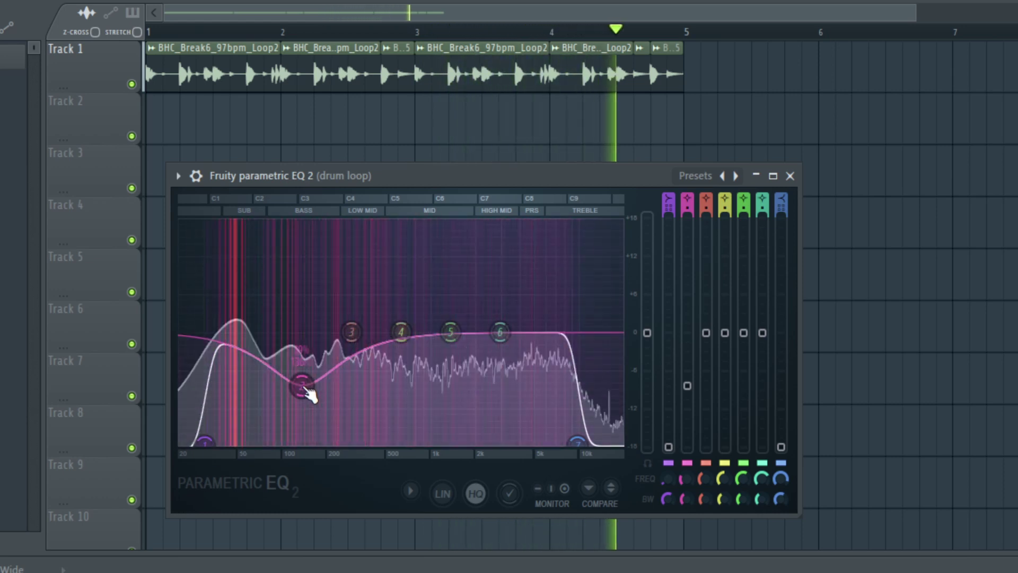
Step: Narrow band 2's bandwidth, lower its level to about -9 dB, and stop playback
{"action": "left_click_drag", "start_coordinate": [681, 499], "coordinate": [681, 520]}
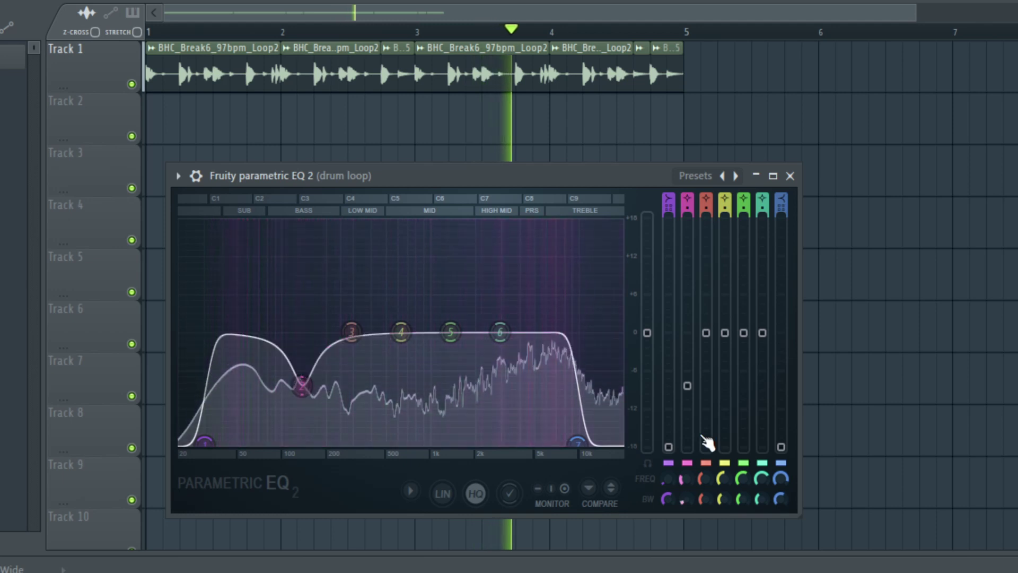
{"action": "mouse_move", "coordinate": [687, 386]}
{"action": "left_mouse_down"}
{"action": "mouse_move", "coordinate": [687, 437]}
{"action": "mouse_move", "coordinate": [687, 333]}
{"action": "mouse_move", "coordinate": [687, 391]}
{"action": "left_mouse_up"}
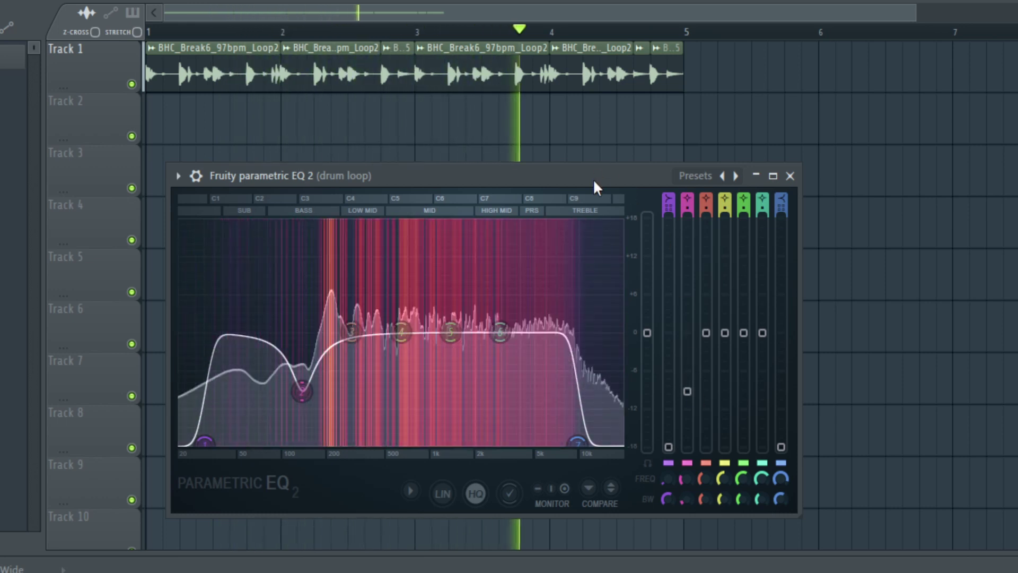
{"action": "key", "text": "space"}
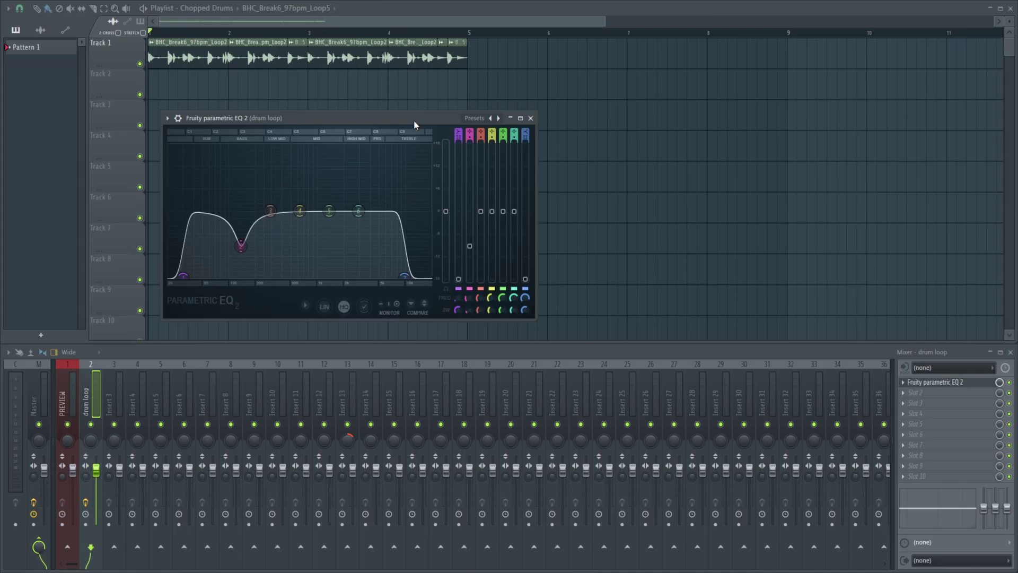
Step: Close the EQ, audition Crispy Kick 01 with the arrangement in view, and add it to the channel rack
{"action": "key", "text": "Escape"}
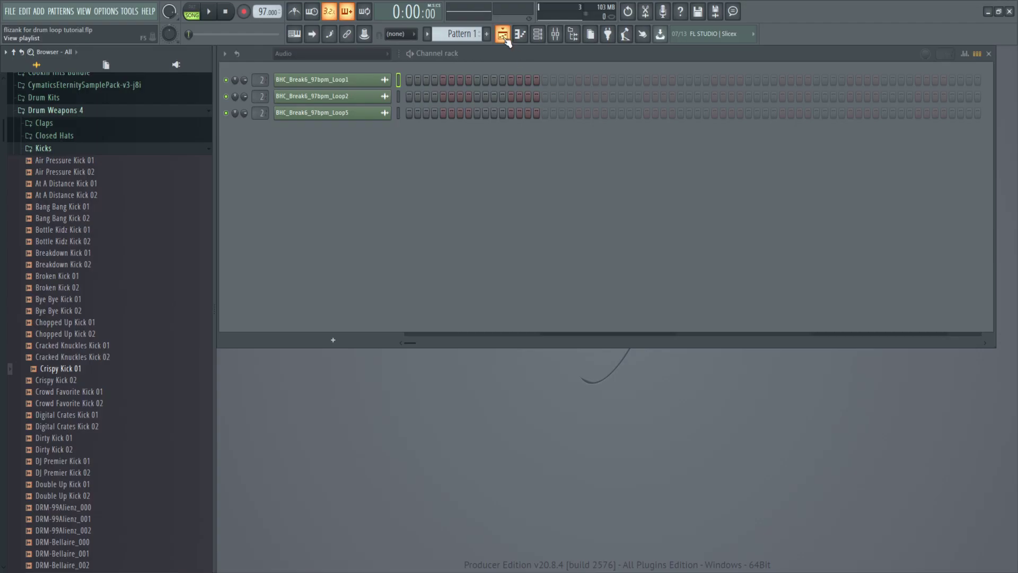
{"action": "left_click", "coordinate": [504, 36]}
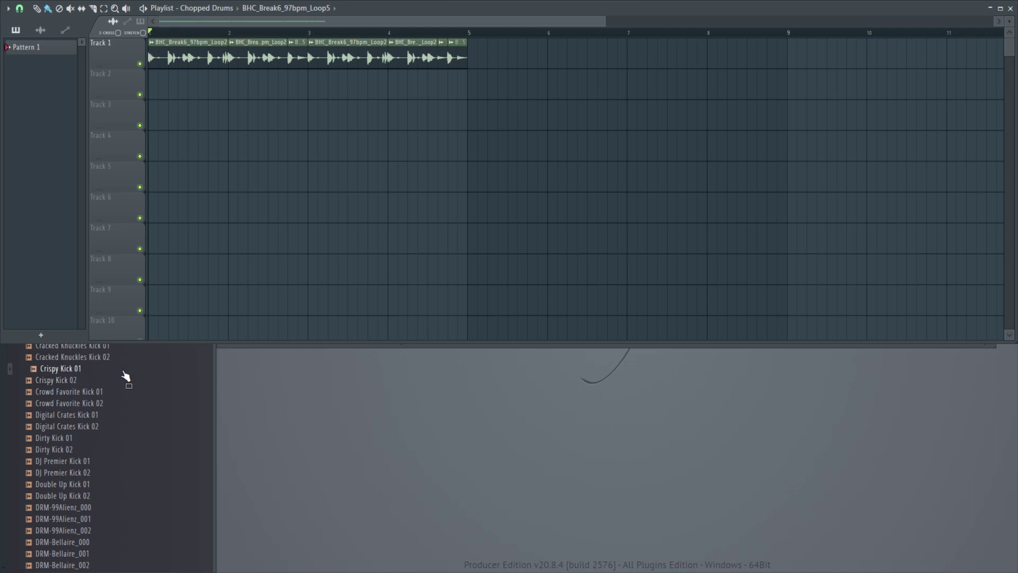
{"action": "left_click", "coordinate": [75, 370]}
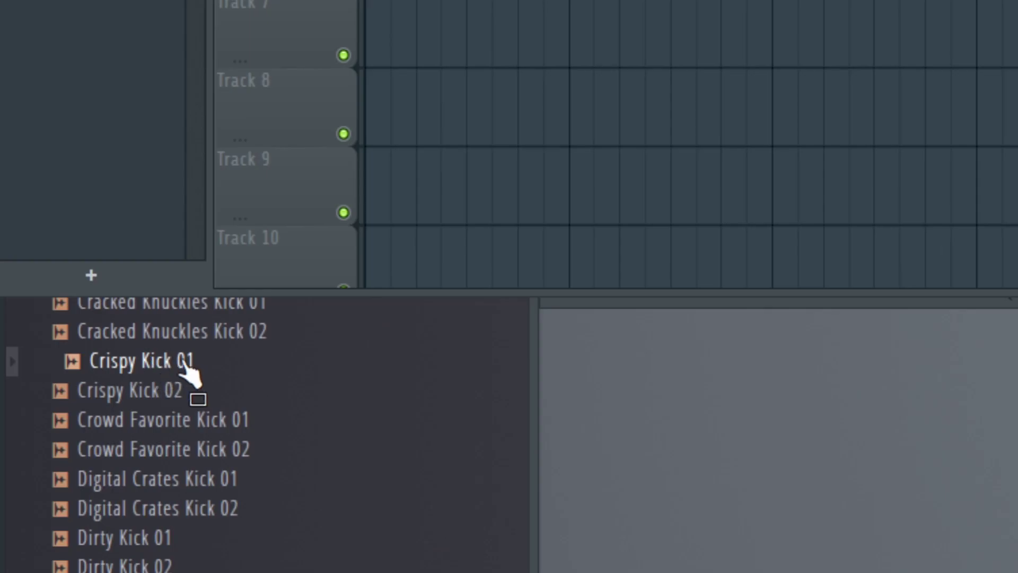
{"action": "key", "text": "space"}
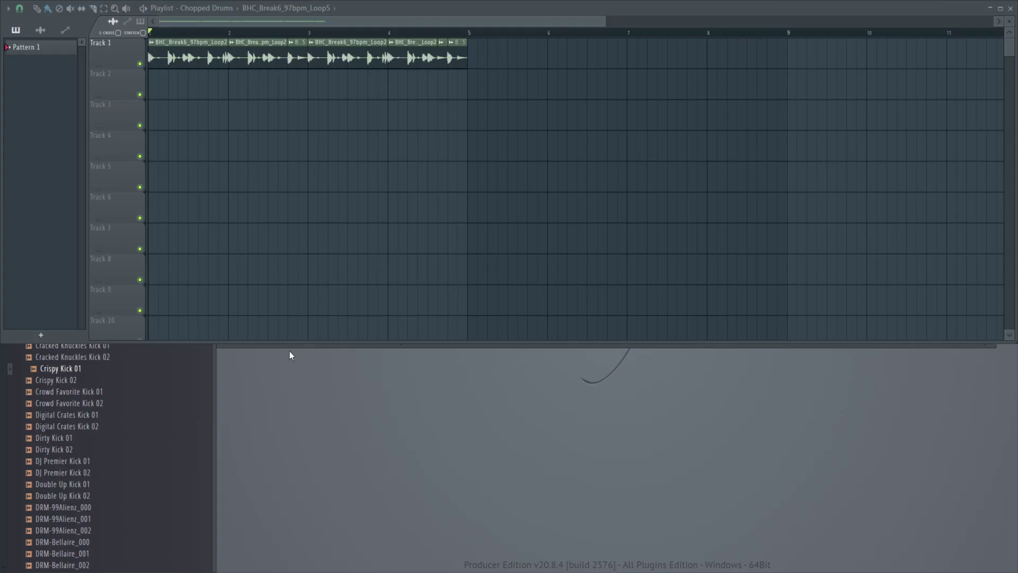
{"action": "key", "text": "F5"}
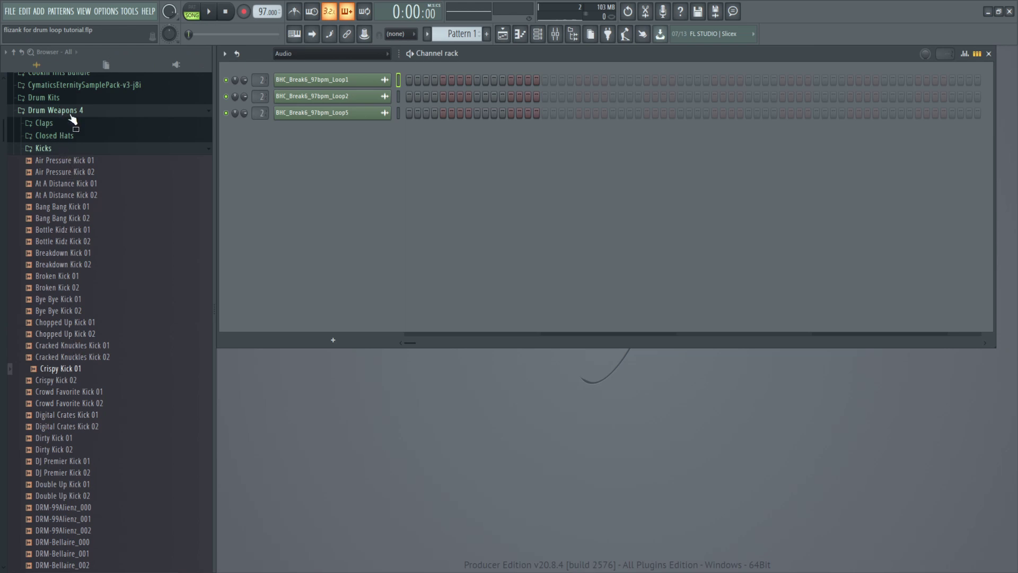
{"action": "left_click_drag", "start_coordinate": [63, 374], "coordinate": [389, 162]}
Step: Audition closed hats from Drum Weapons 4 over the playing loop and choose Air Pressure Hi Hat 02 for the channel rack
{"action": "left_click", "coordinate": [81, 151]}
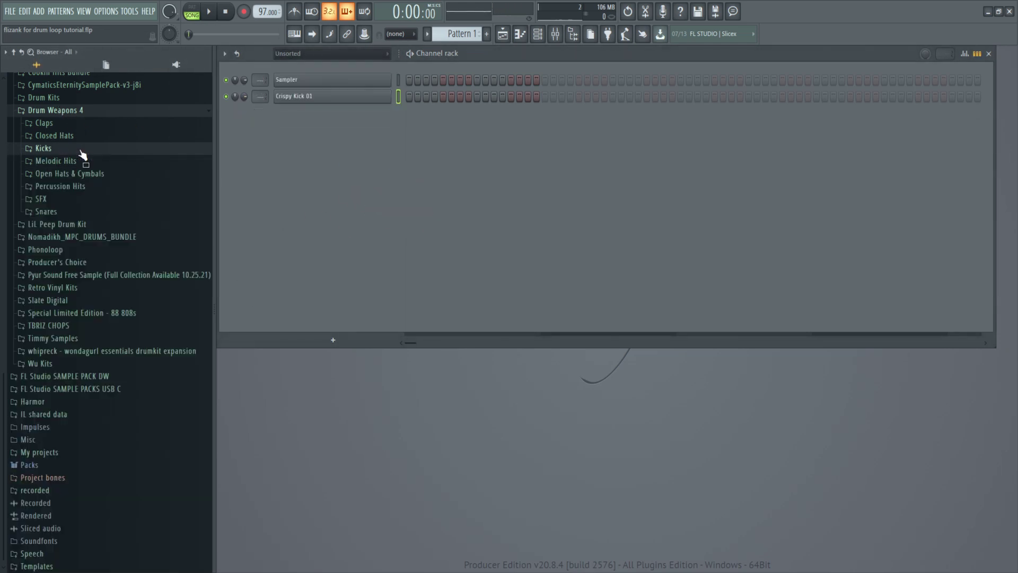
{"action": "left_click", "coordinate": [80, 135]}
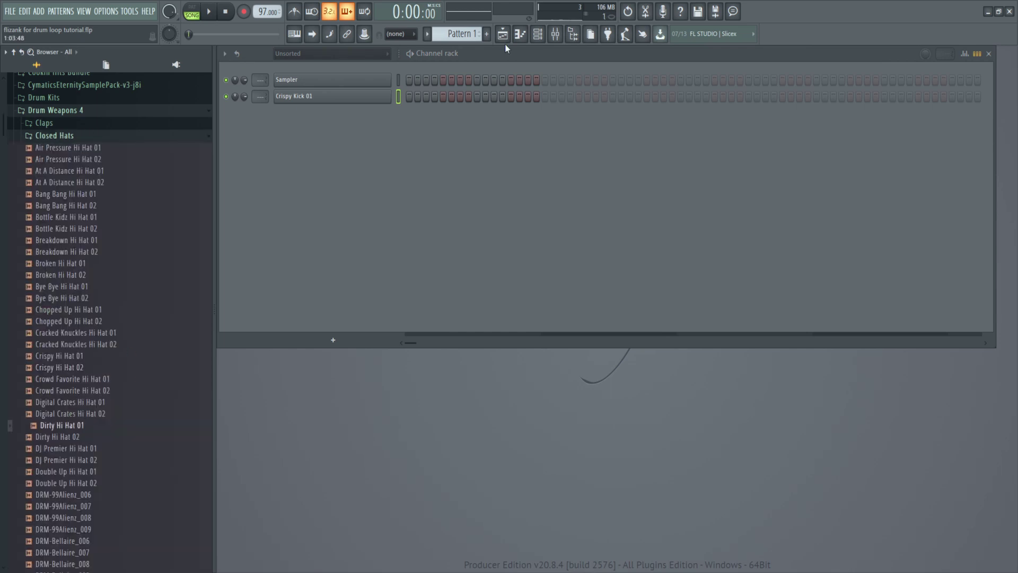
{"action": "key", "text": "F5"}
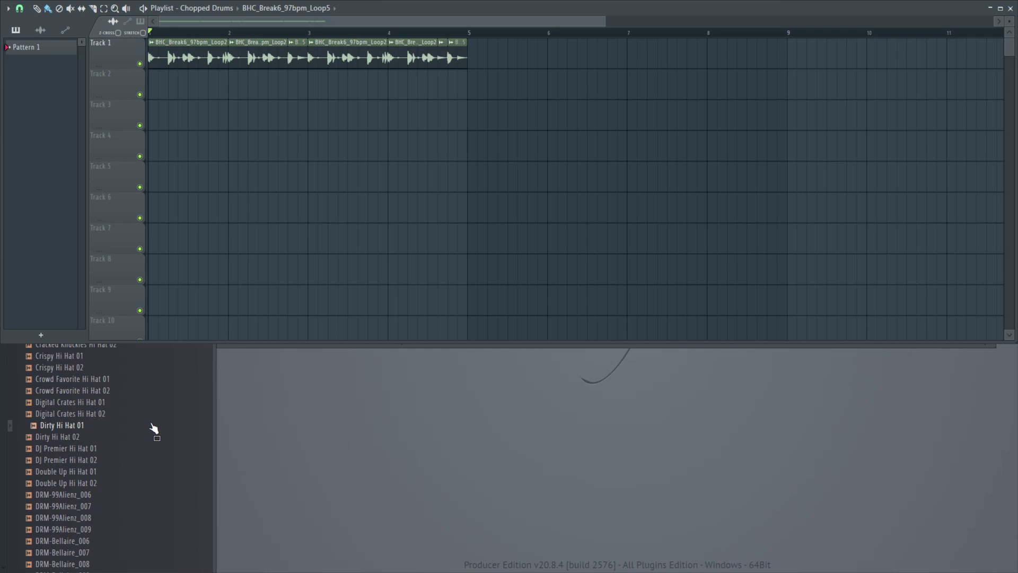
{"action": "key", "text": "space"}
{"action": "left_click", "coordinate": [78, 439]}
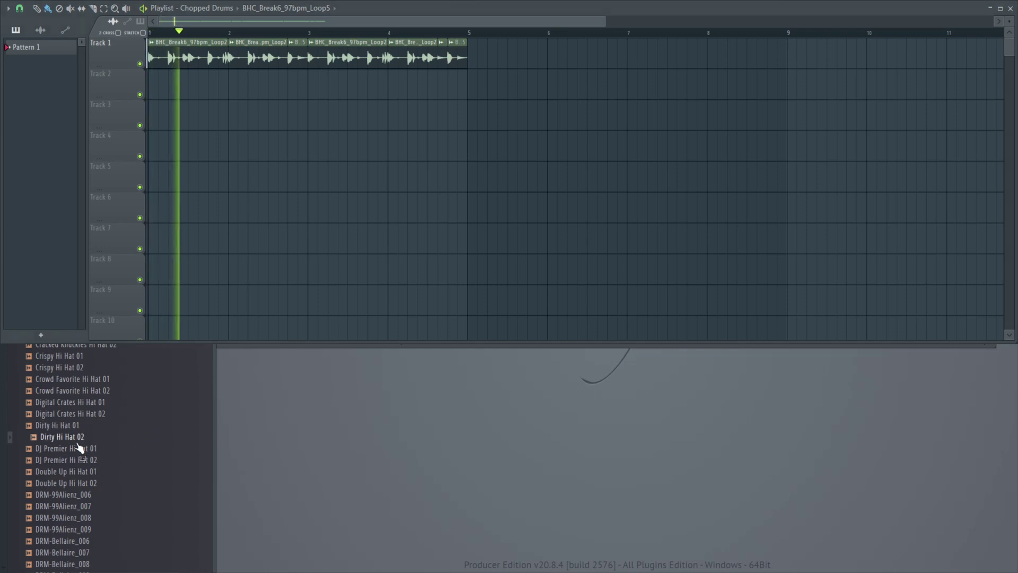
{"action": "left_click", "coordinate": [80, 448]}
{"action": "left_click", "coordinate": [77, 461]}
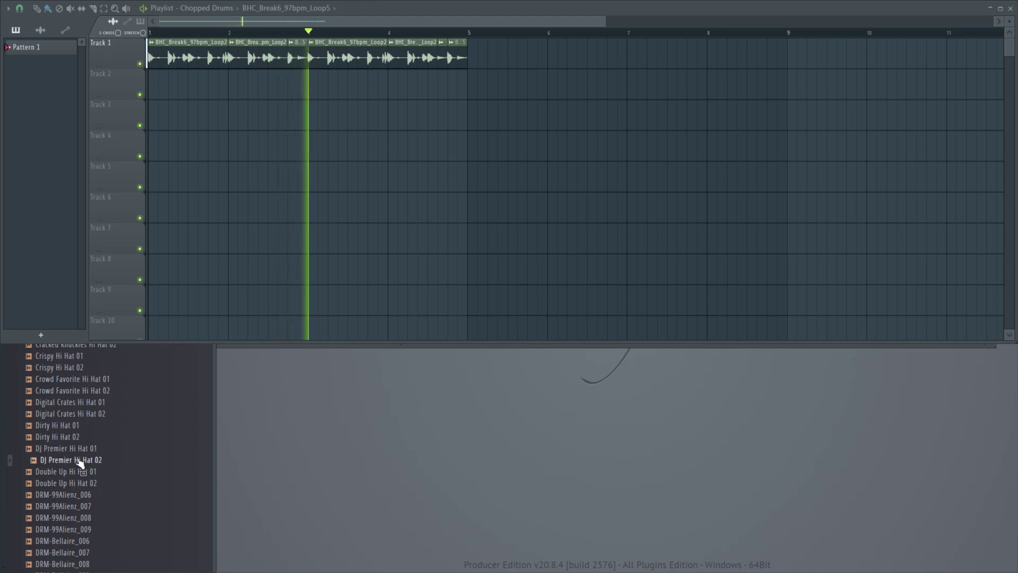
{"action": "left_click", "coordinate": [78, 472]}
{"action": "scroll", "coordinate": [90, 456], "scroll_direction": "down", "scroll_amount": 10}
{"action": "left_click", "coordinate": [105, 460]}
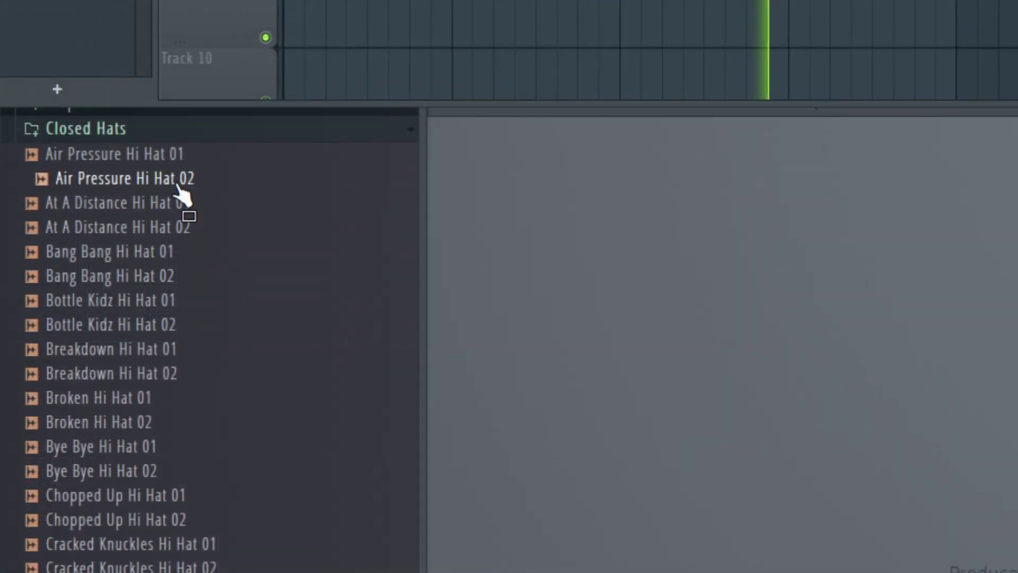
{"action": "key", "text": "space"}
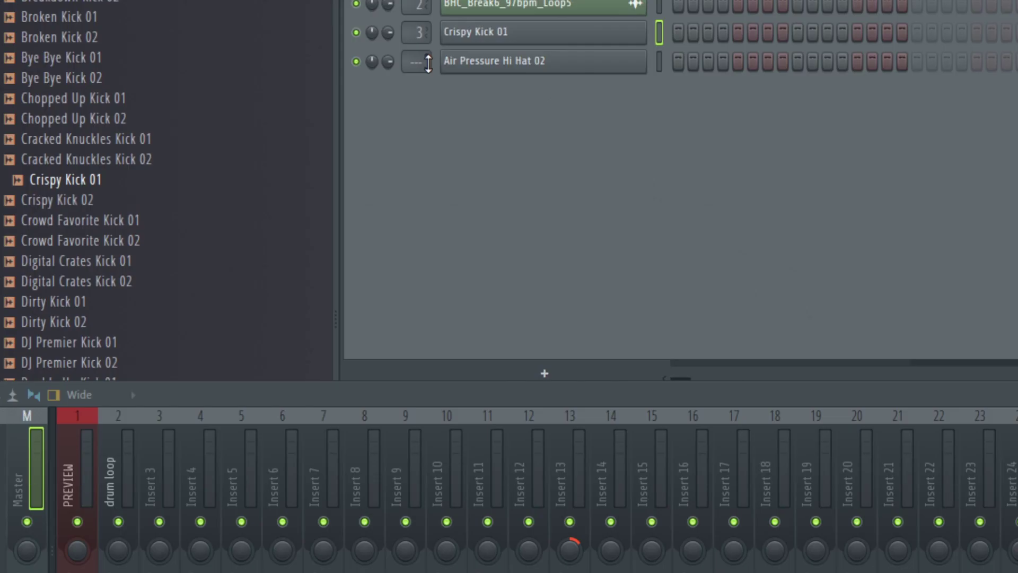
Step: Route the Air Pressure Hi Hat 02 channel to mixer track 4
{"action": "scroll", "coordinate": [416, 61], "scroll_direction": "up", "scroll_amount": 2}
{"action": "scroll", "coordinate": [417, 61], "scroll_direction": "up", "scroll_amount": 1}
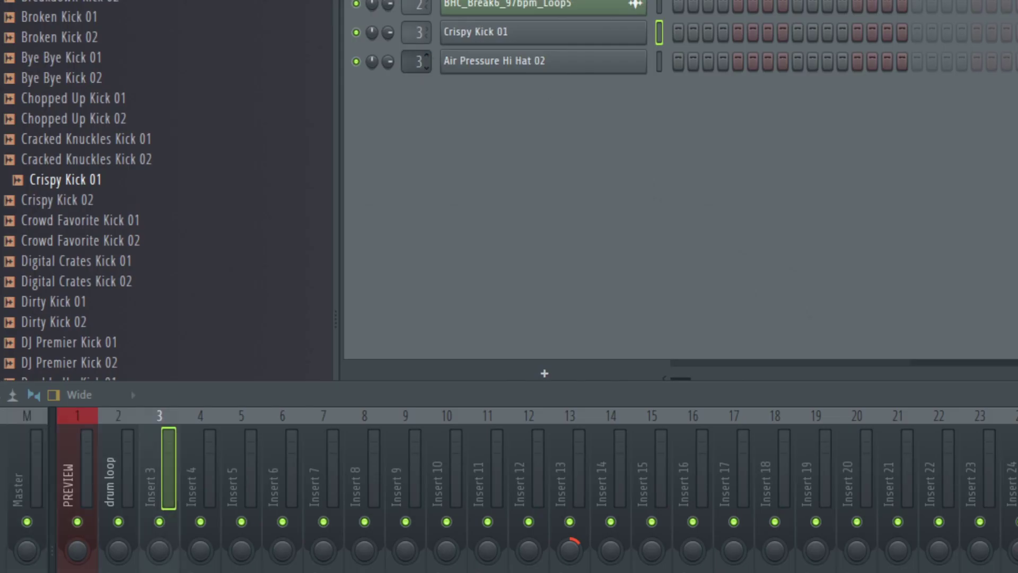
{"action": "scroll", "coordinate": [421, 63], "scroll_direction": "up", "scroll_amount": 2}
{"action": "scroll", "coordinate": [422, 63], "scroll_direction": "down", "scroll_amount": 1}
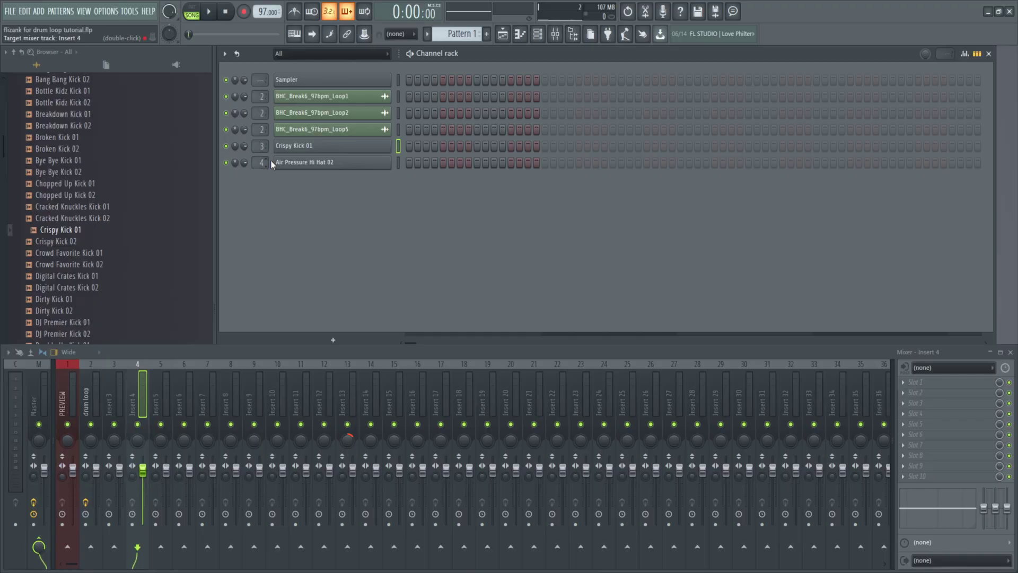
Step: Rename mixer track 3 as kick and mixer track 4 as hh
{"action": "right_click", "coordinate": [106, 407]}
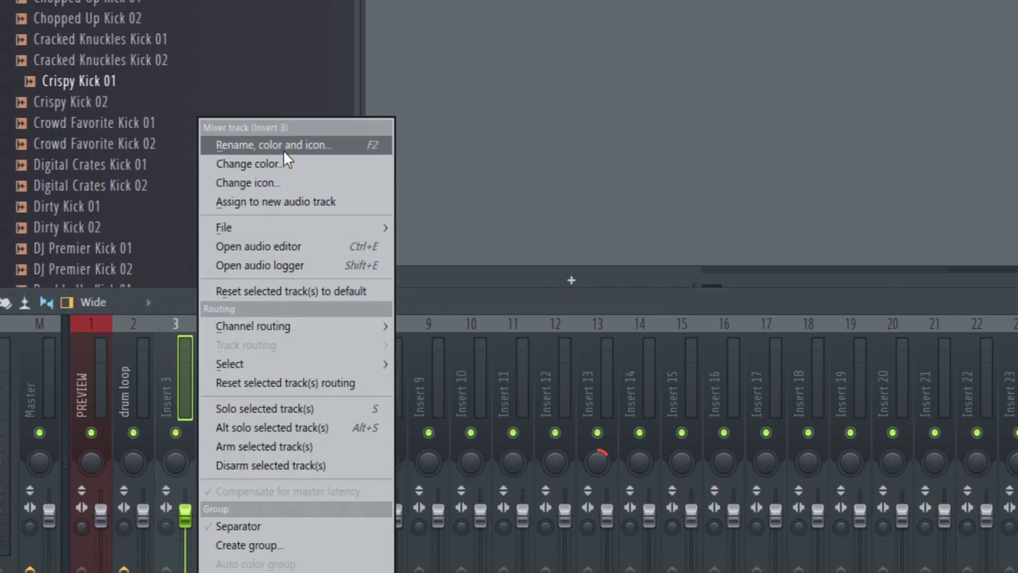
{"action": "left_click", "coordinate": [176, 268]}
{"action": "type", "text": "kick"}
{"action": "key", "text": "Return"}
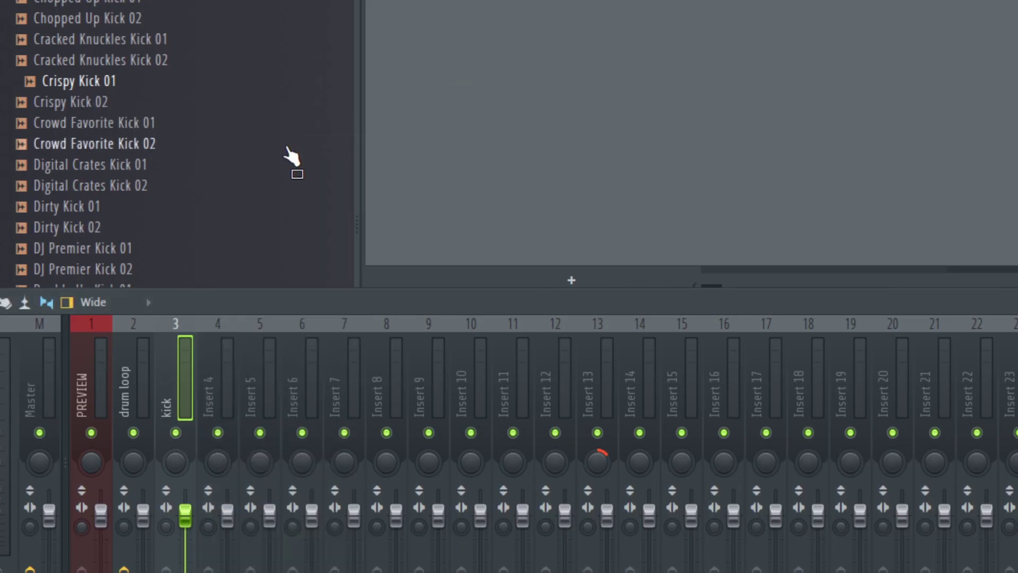
{"action": "right_click", "coordinate": [215, 380]}
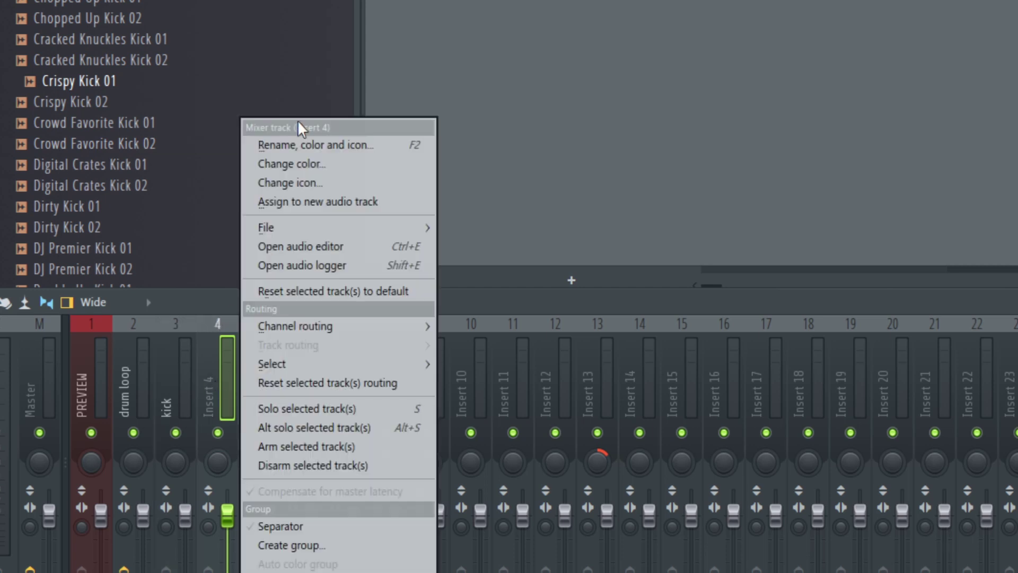
{"action": "left_click", "coordinate": [317, 145]}
{"action": "type", "text": "hh"}
{"action": "key", "text": "Return"}
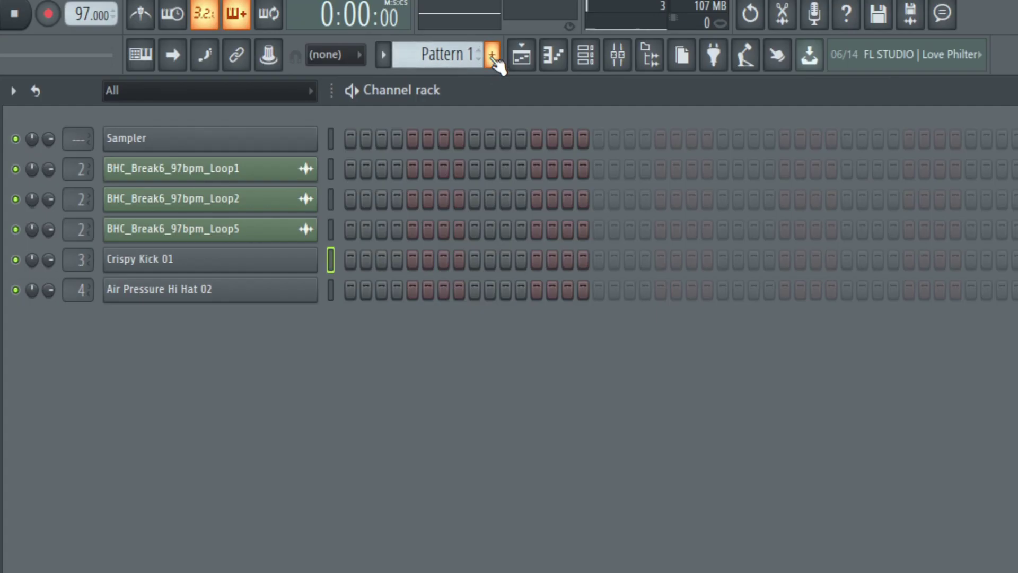
Step: Rename Pattern 1 as hh
{"action": "left_click", "coordinate": [492, 56]}
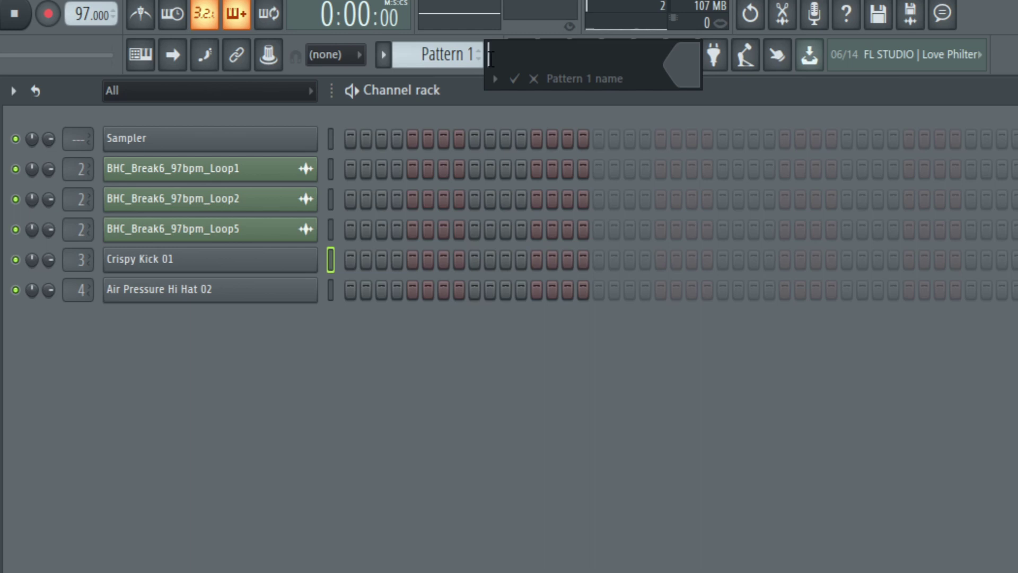
{"action": "type", "text": "hh"}
{"action": "key", "text": "Return"}
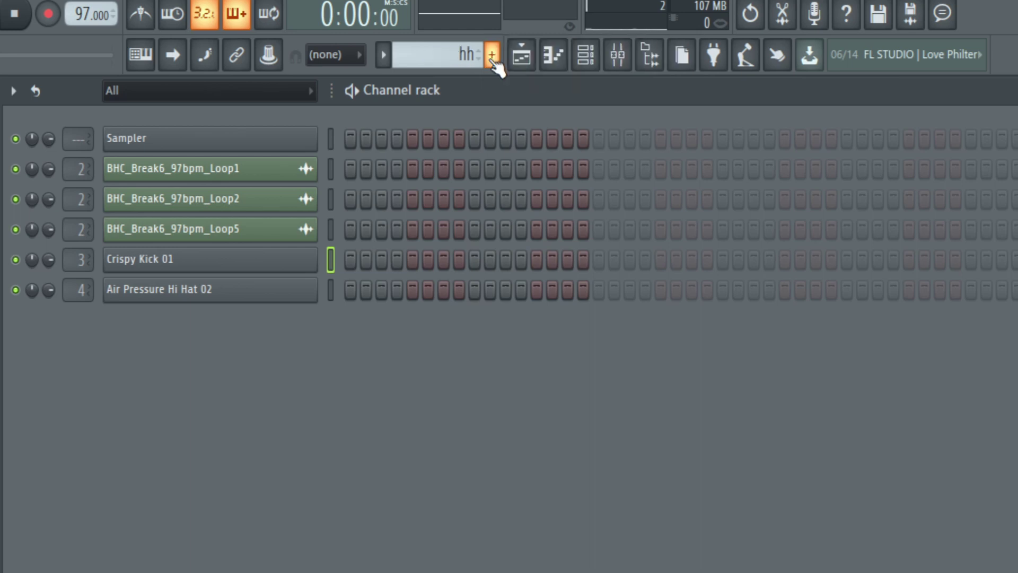
Step: Add four C5 notes for Air Pressure Hi Hat 02 in the piano roll, one every half bar across bars 1 and 2
{"action": "right_click", "coordinate": [218, 290]}
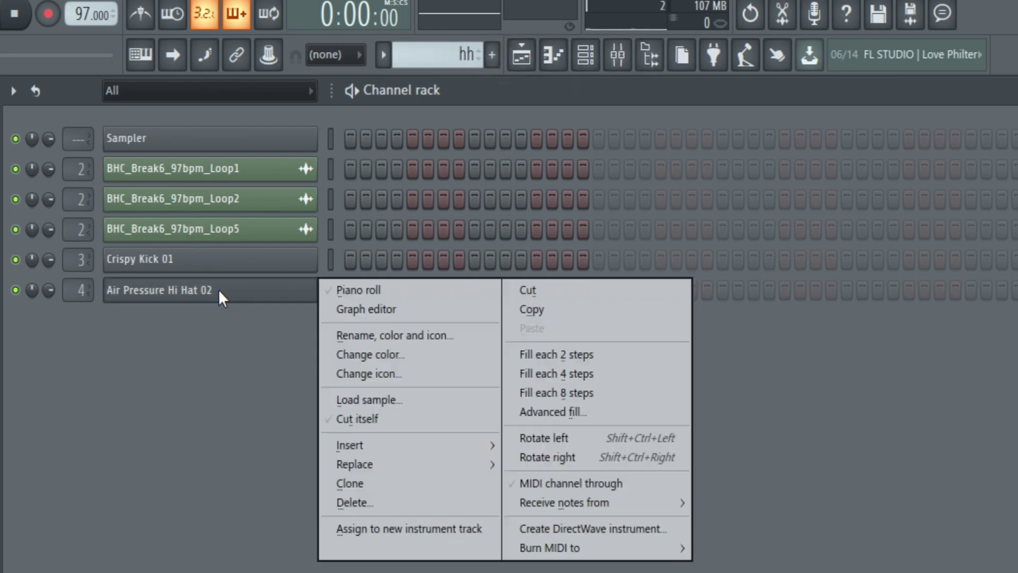
{"action": "left_click", "coordinate": [341, 293]}
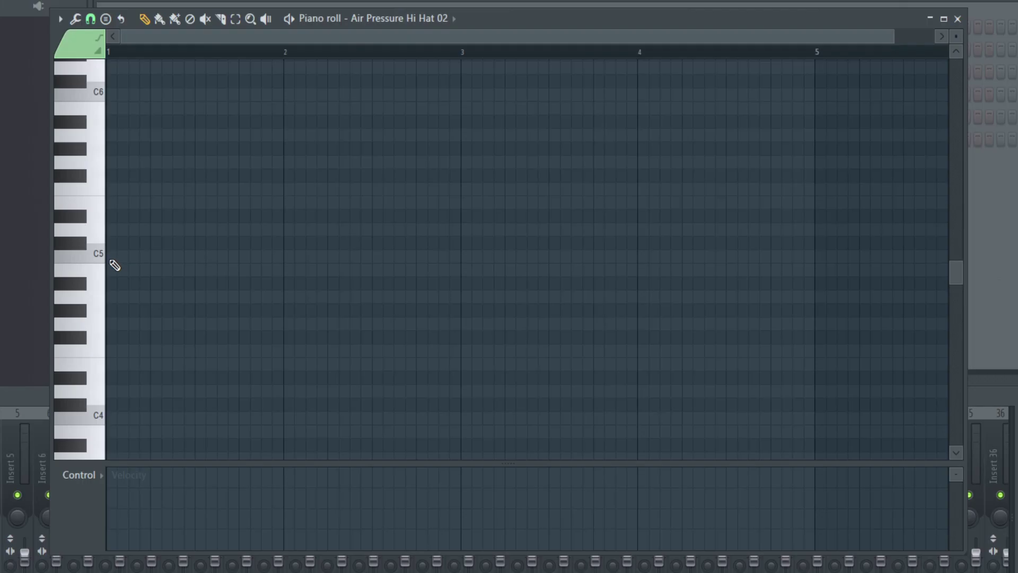
{"action": "left_click", "coordinate": [112, 259]}
{"action": "left_click", "coordinate": [199, 258]}
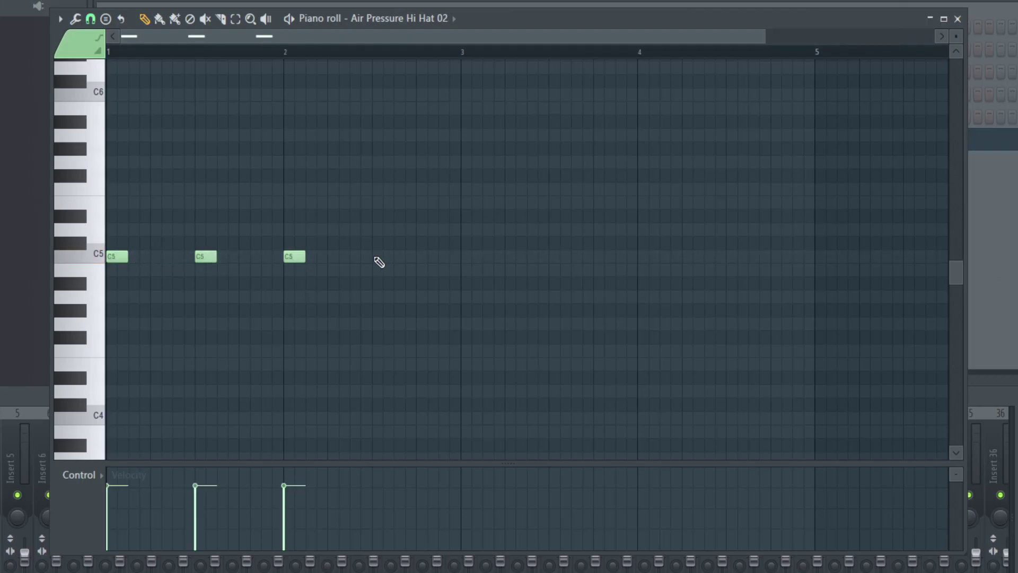
{"action": "left_click", "coordinate": [958, 19]}
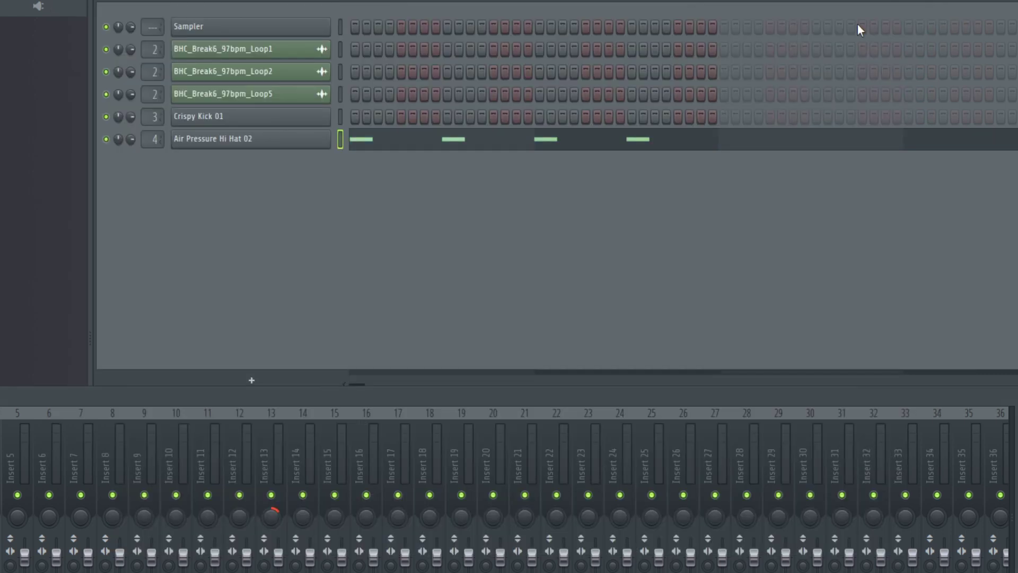
Step: Place two hh pattern clips on playlist Track 2, at bars 1 and 3, and listen to them with the loop
{"action": "key", "text": "F5"}
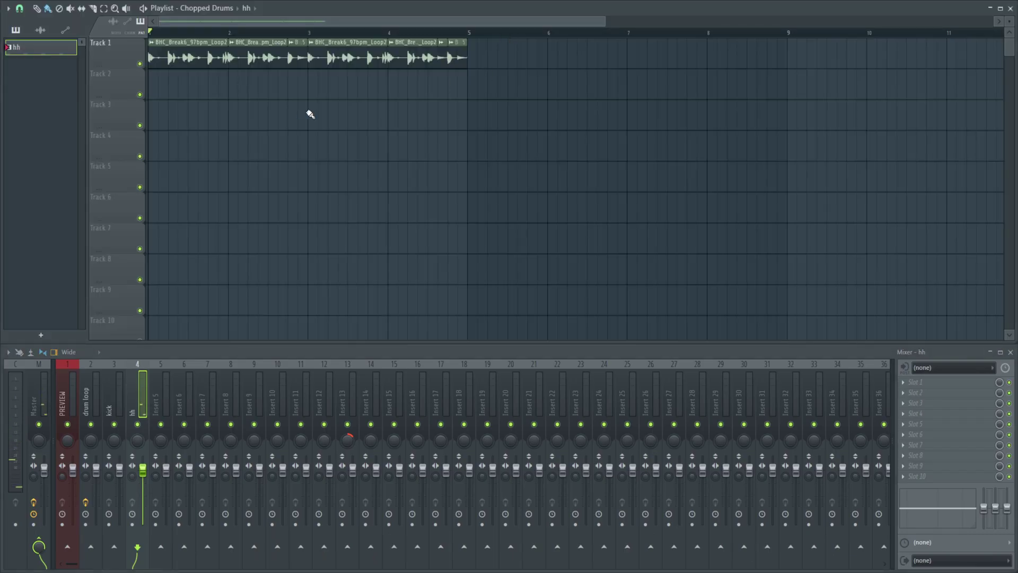
{"action": "left_click_drag", "start_coordinate": [137, 85], "coordinate": [154, 89]}
{"action": "key", "text": "space"}
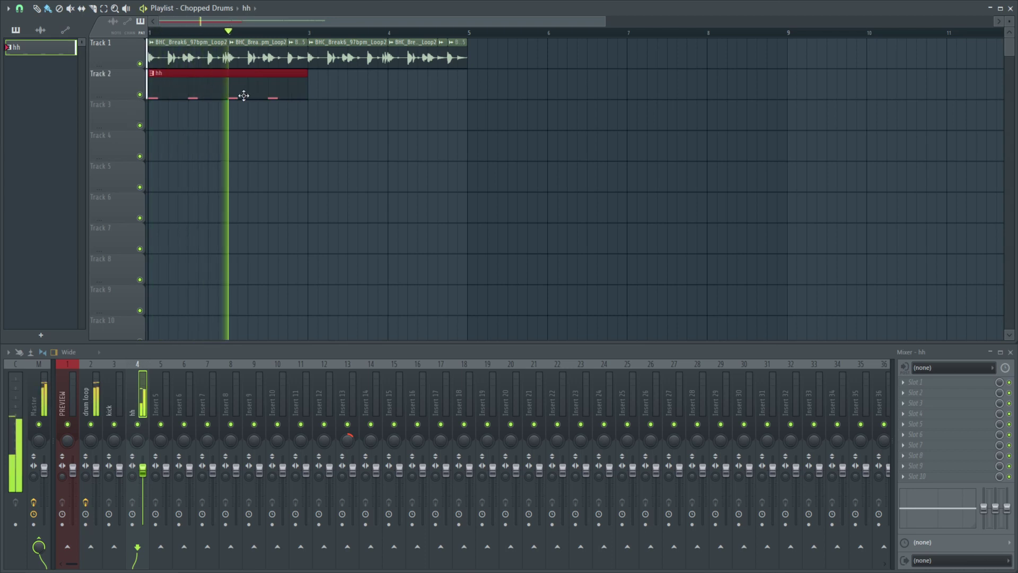
{"action": "left_click", "coordinate": [315, 93]}
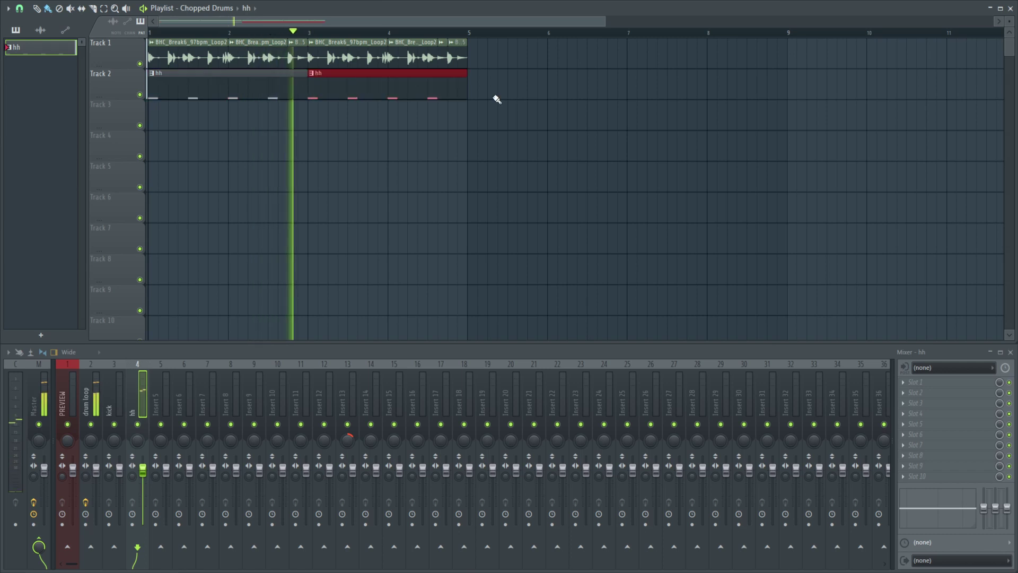
{"action": "key", "text": "space"}
Step: Fill the gaps in the hi-hat pattern with four more C5 notes so that a note falls on every beat
{"action": "left_click", "coordinate": [998, 9]}
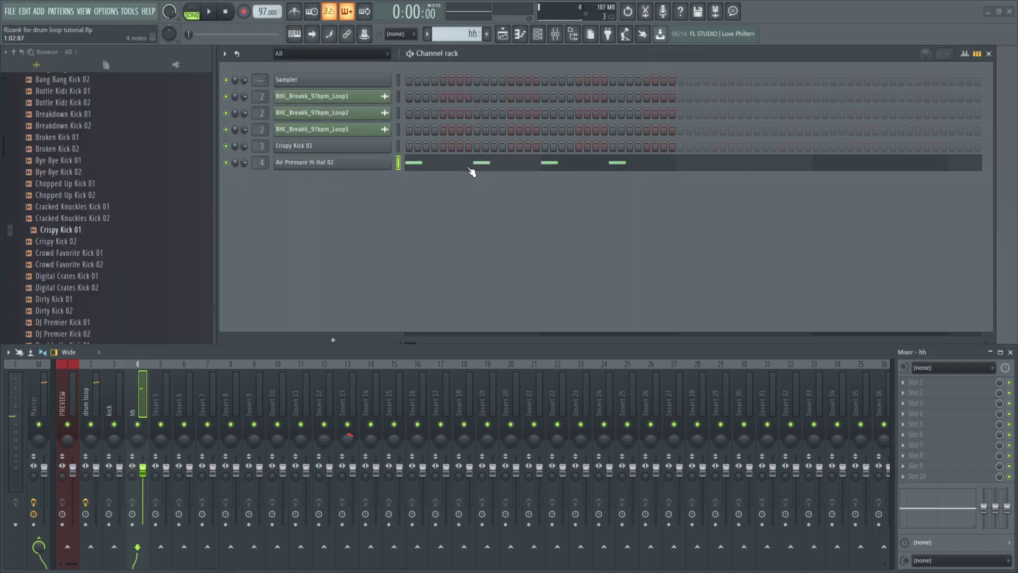
{"action": "left_click", "coordinate": [451, 175]}
{"action": "left_click", "coordinate": [264, 249]}
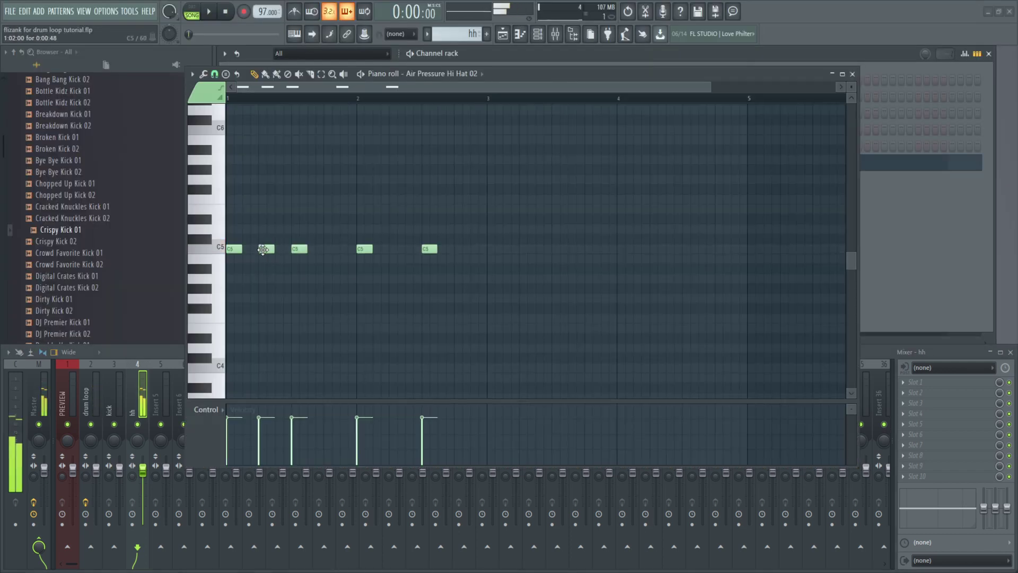
{"action": "left_click", "coordinate": [329, 250]}
{"action": "left_click", "coordinate": [394, 249]}
{"action": "left_click", "coordinate": [459, 249]}
{"action": "left_click", "coordinate": [852, 74]}
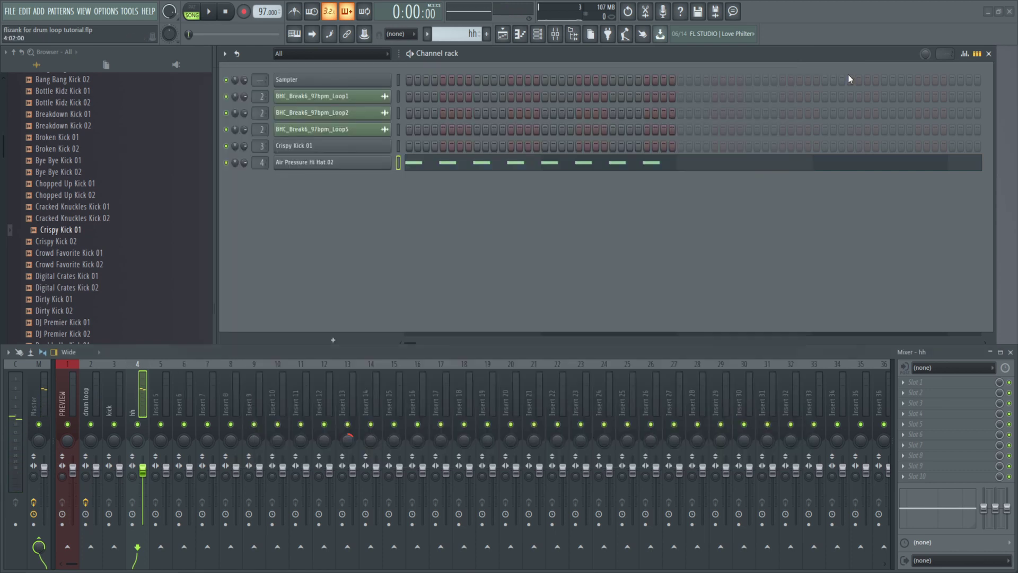
Step: Pan the hh mixer track slightly to the right and lower its volume while the arrangement plays
{"action": "left_click", "coordinate": [502, 36]}
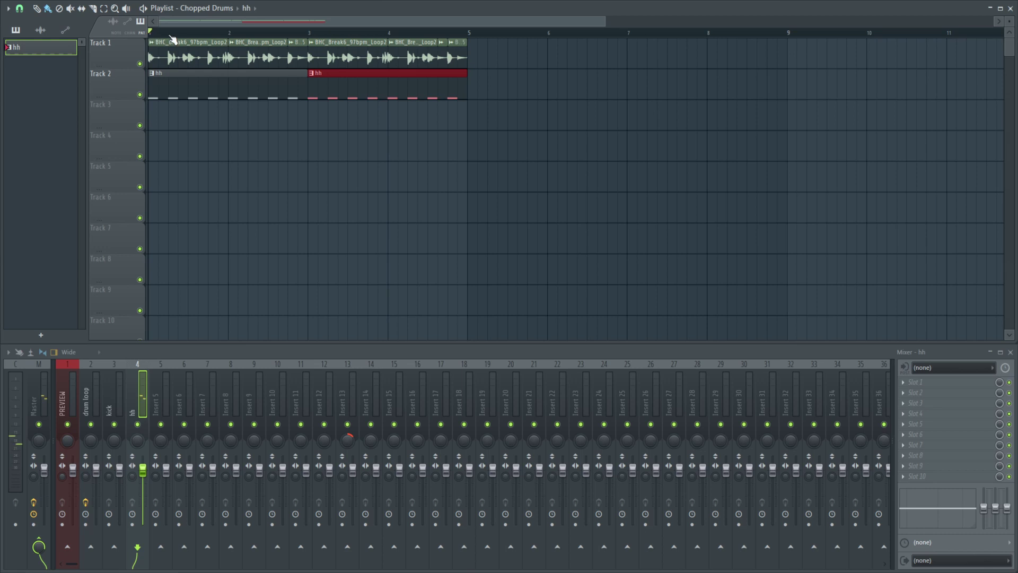
{"action": "key", "text": "space"}
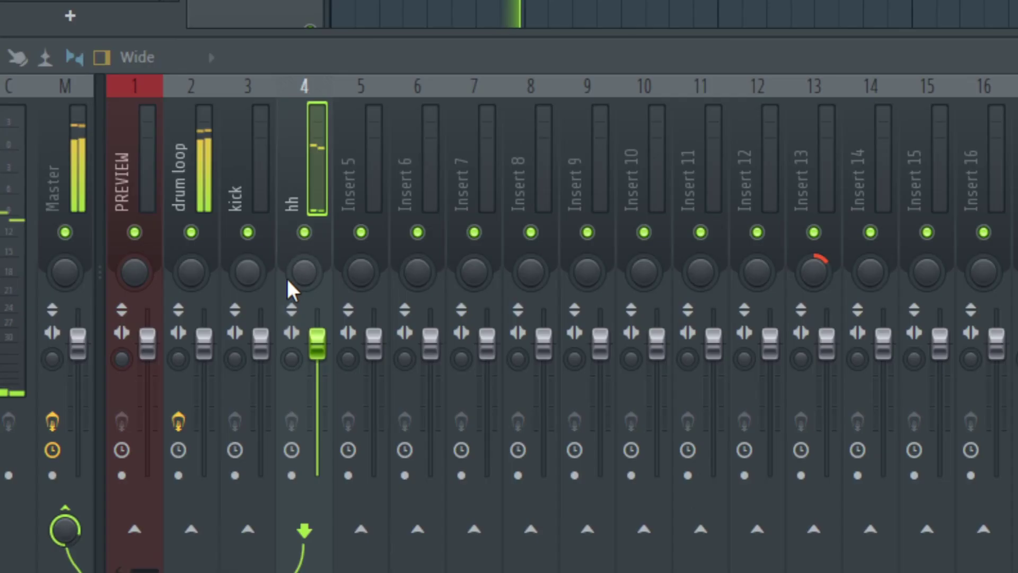
{"action": "left_click_drag", "start_coordinate": [137, 441], "coordinate": [137, 436]}
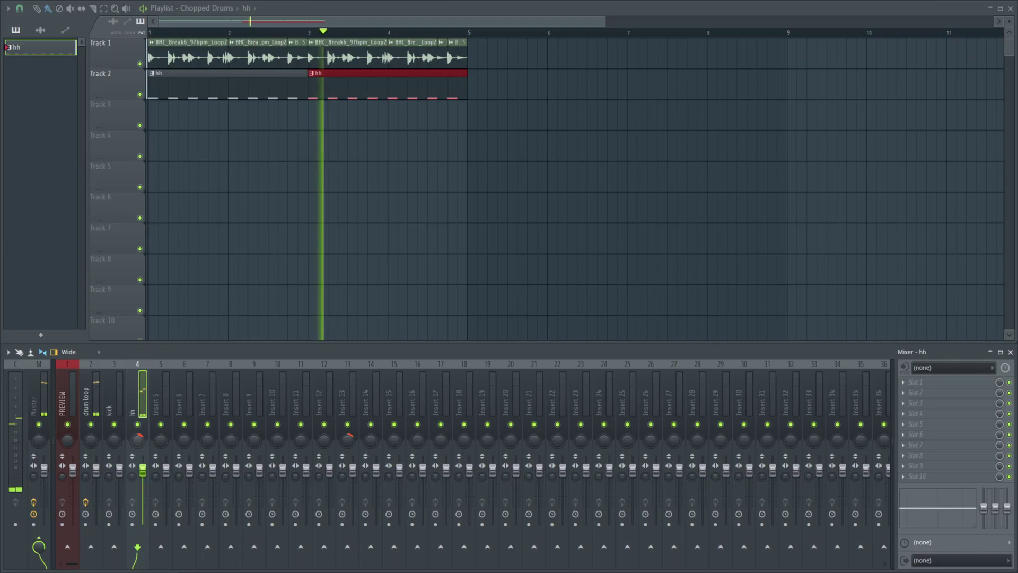
{"action": "left_click_drag", "start_coordinate": [142, 469], "coordinate": [143, 478]}
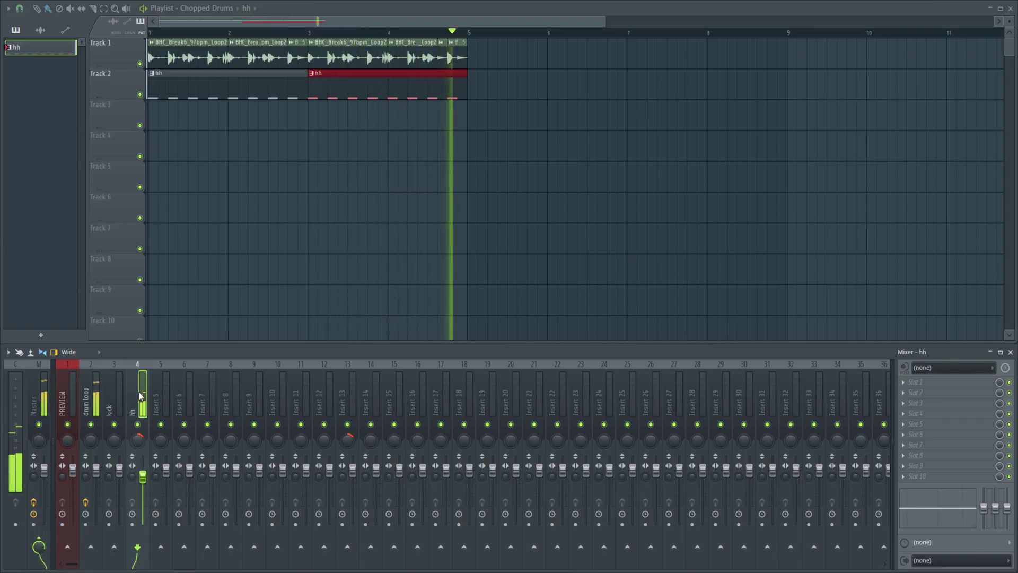
Step: Add Fruity Parametric EQ 2 to the hh mixer track and use band 1 to cut the low frequencies up to about 2 kHz
{"action": "left_click", "coordinate": [911, 401]}
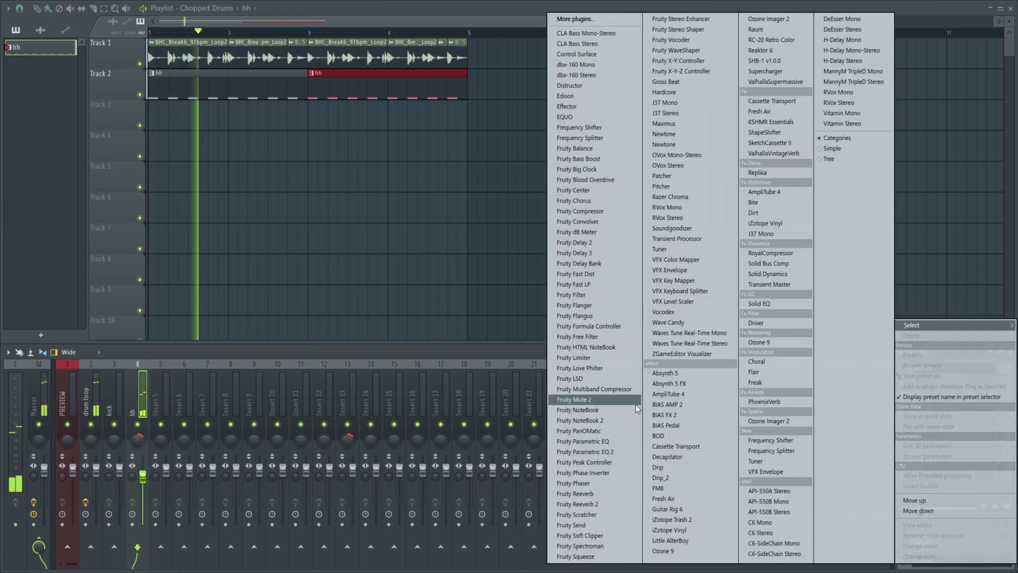
{"action": "left_click", "coordinate": [613, 452]}
{"action": "left_click_drag", "start_coordinate": [281, 99], "coordinate": [456, 131]}
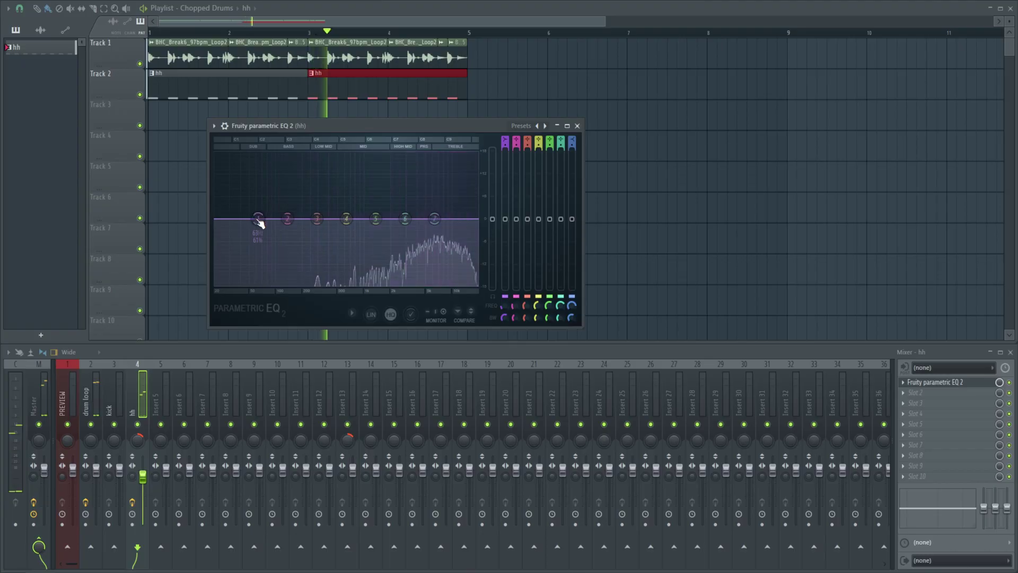
{"action": "left_click_drag", "start_coordinate": [258, 218], "coordinate": [291, 265]}
{"action": "left_click_drag", "start_coordinate": [285, 388], "coordinate": [505, 426]}
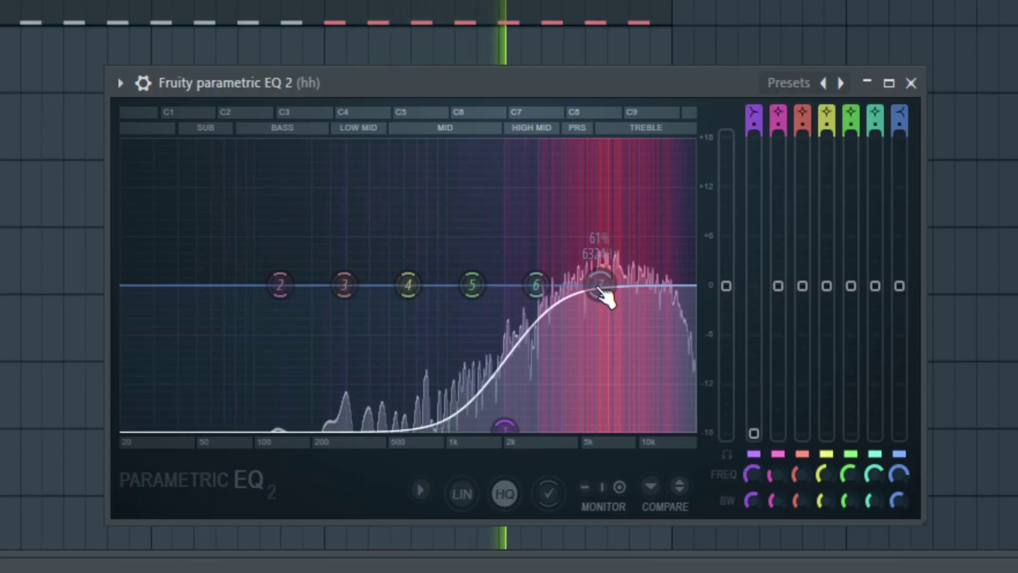
Step: Set EQ band 7 to Steep 8 order, cut the highs at about 15099 Hz, close the EQ and stop playback
{"action": "right_click", "coordinate": [602, 290]}
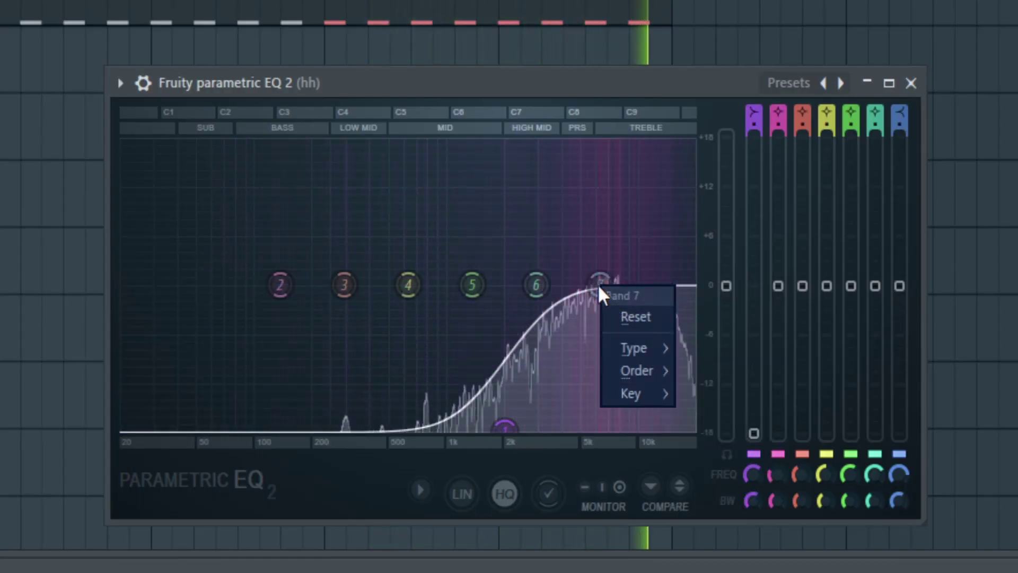
{"action": "left_click", "coordinate": [713, 368]}
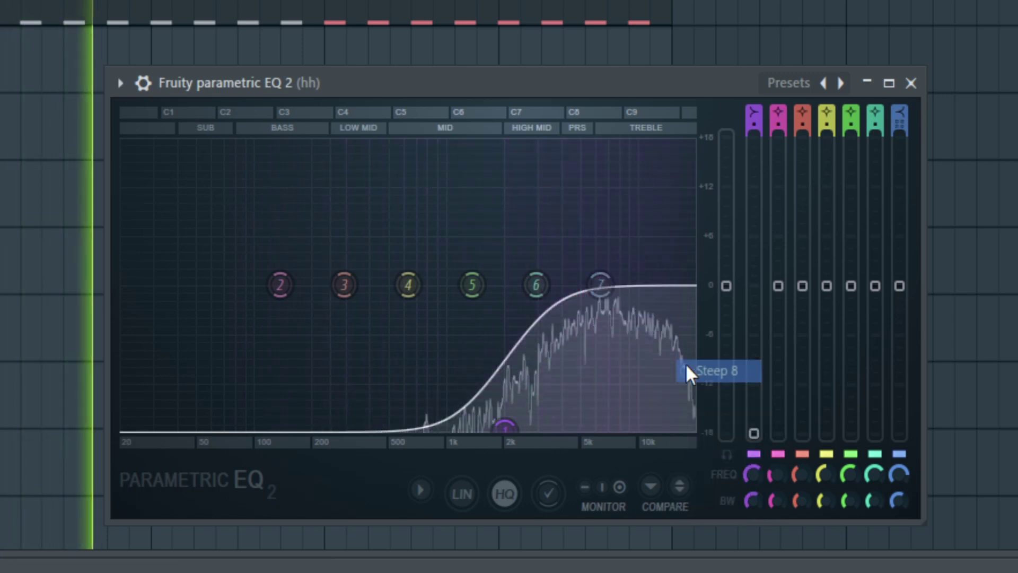
{"action": "left_click_drag", "start_coordinate": [608, 295], "coordinate": [672, 427]}
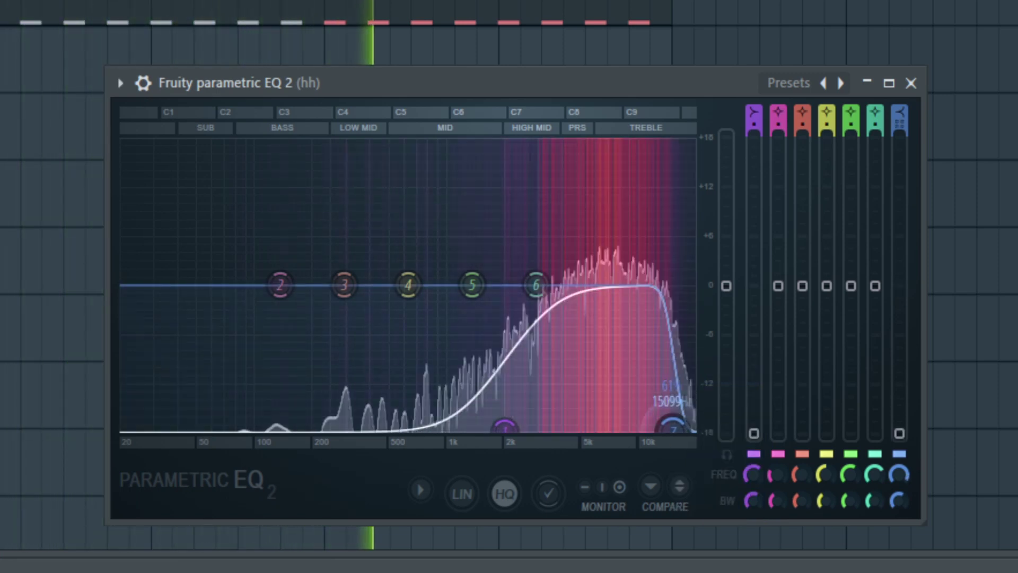
{"action": "left_click", "coordinate": [911, 83]}
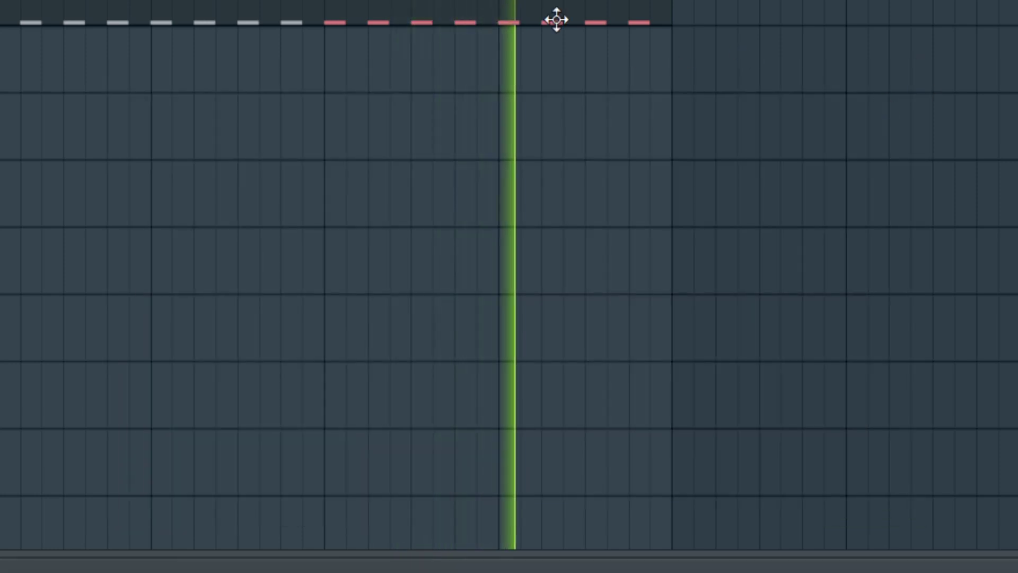
{"action": "key", "text": "space"}
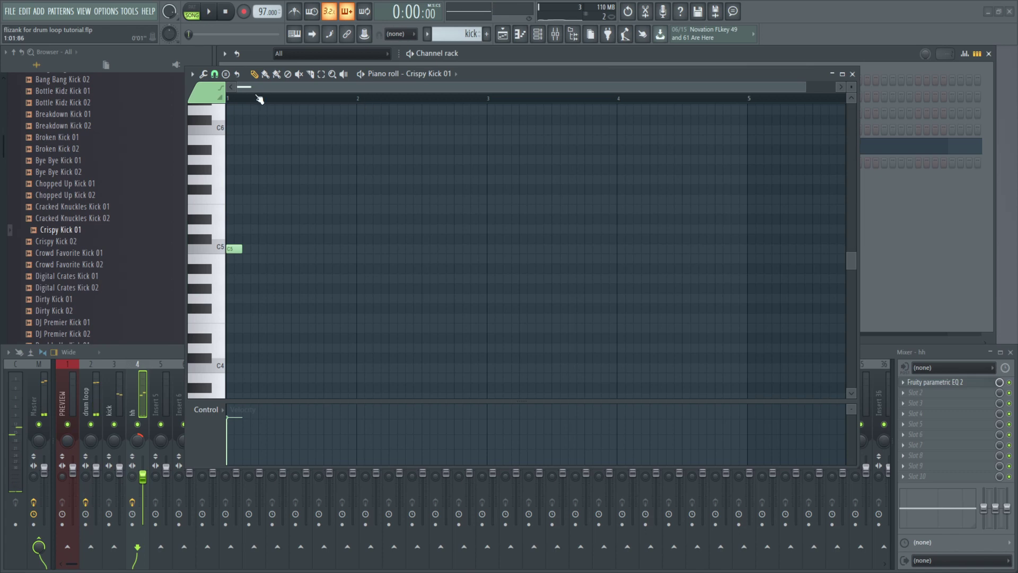
Step: Play the kick pattern, and place one kick clip on playlist Track 3 covering bars 1 and 2
{"action": "key", "text": "space"}
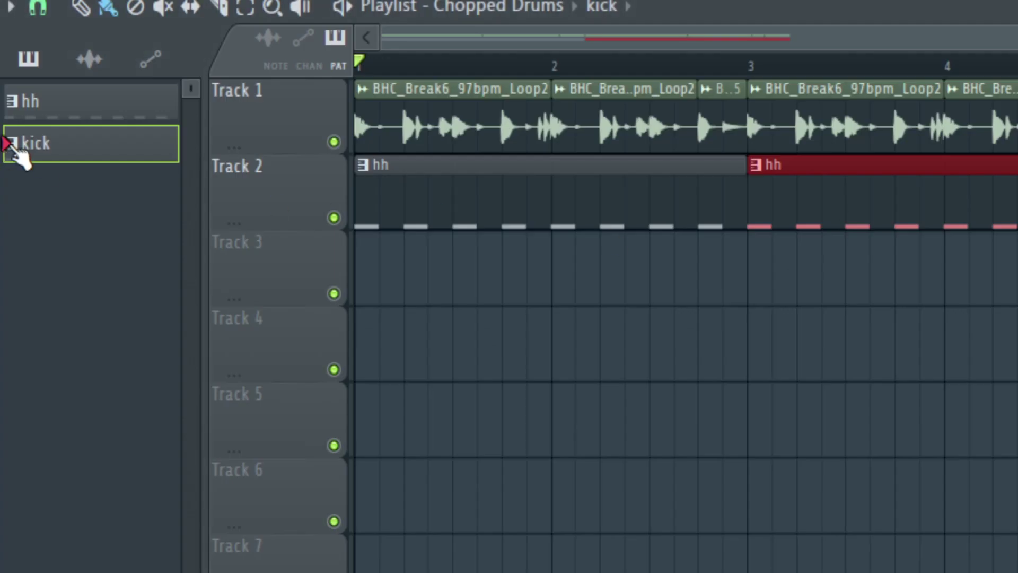
{"action": "left_click_drag", "start_coordinate": [17, 149], "coordinate": [363, 267]}
{"action": "left_click_drag", "start_coordinate": [553, 266], "coordinate": [747, 272]}
{"action": "mouse_move", "coordinate": [441, 281]}
{"action": "left_mouse_down"}
{"action": "mouse_move", "coordinate": [613, 284]}
{"action": "mouse_move", "coordinate": [440, 278]}
{"action": "left_mouse_up"}
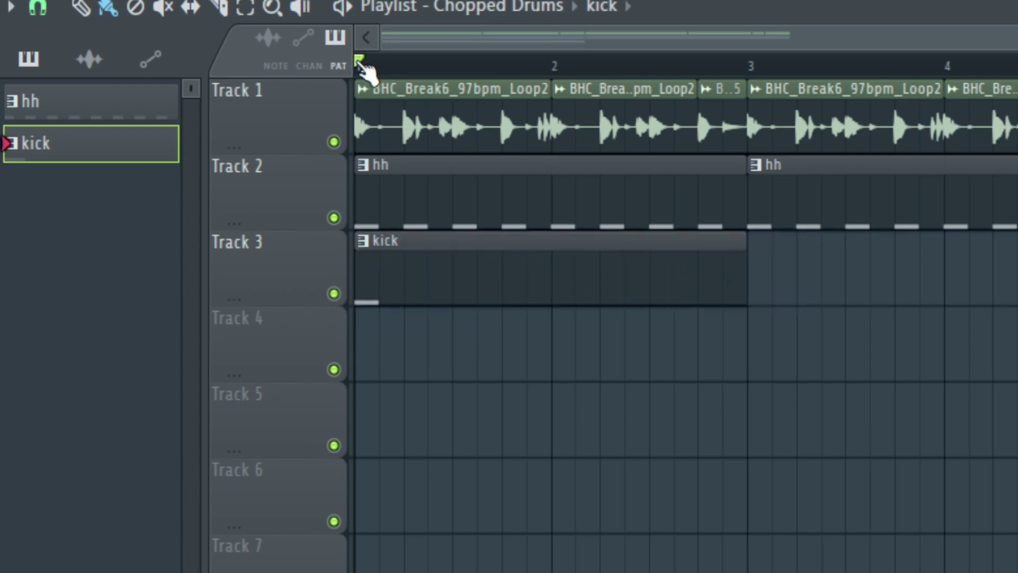
{"action": "left_click_drag", "start_coordinate": [362, 65], "coordinate": [708, 63]}
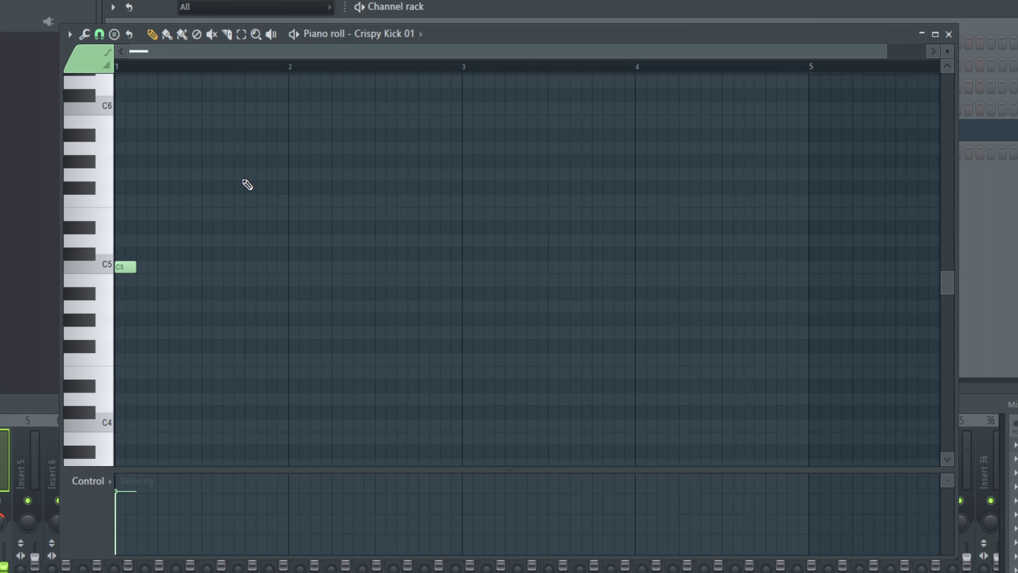
Step: Listen to the single kick note with the loop and raise the volume of the kick mixer track
{"action": "key", "text": "space"}
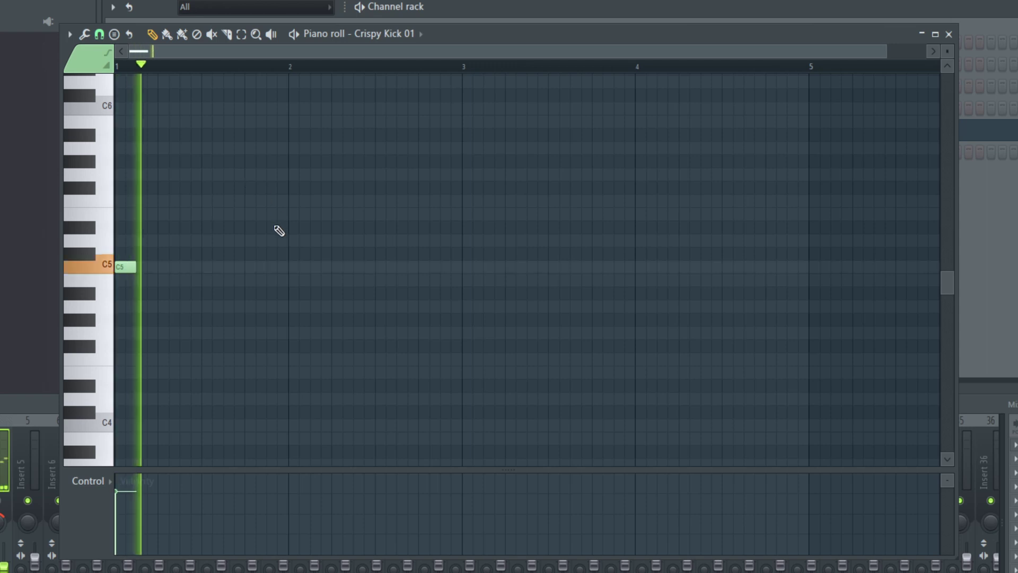
{"action": "key", "text": "space"}
{"action": "left_click_drag", "start_coordinate": [223, 297], "coordinate": [129, 260]}
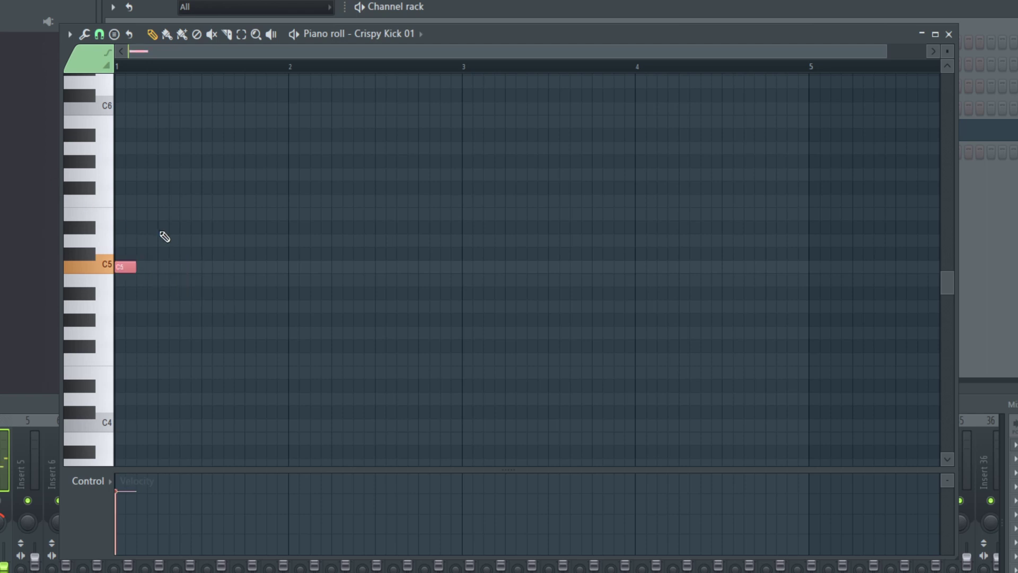
{"action": "left_click_drag", "start_coordinate": [207, 291], "coordinate": [105, 232]}
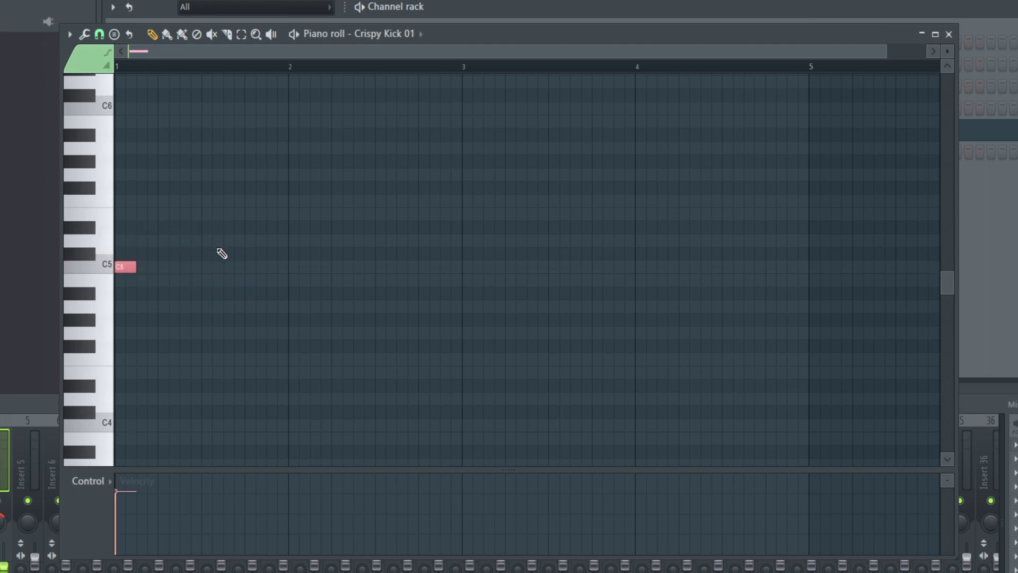
{"action": "key", "text": "space"}
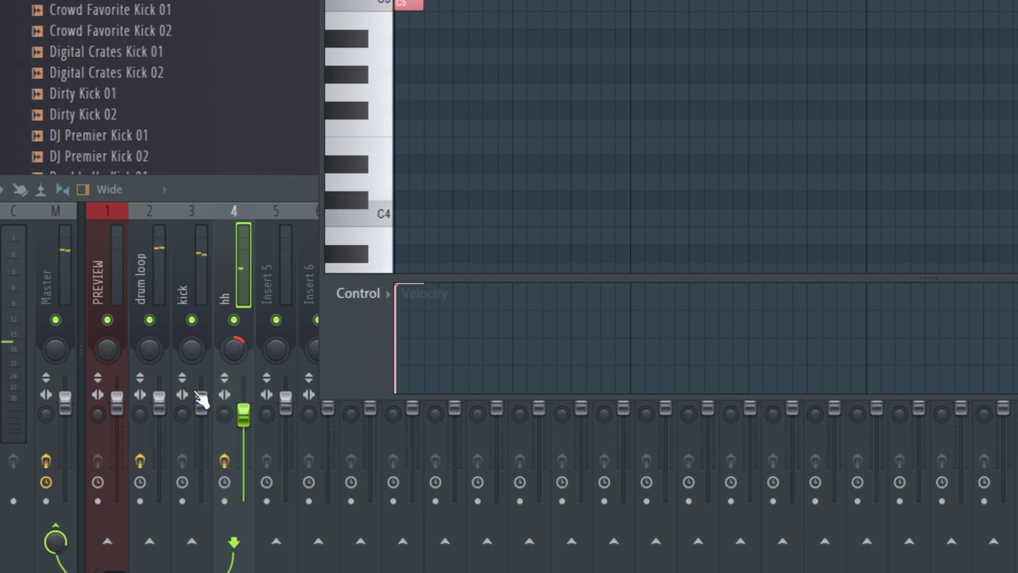
{"action": "left_click_drag", "start_coordinate": [203, 397], "coordinate": [202, 383]}
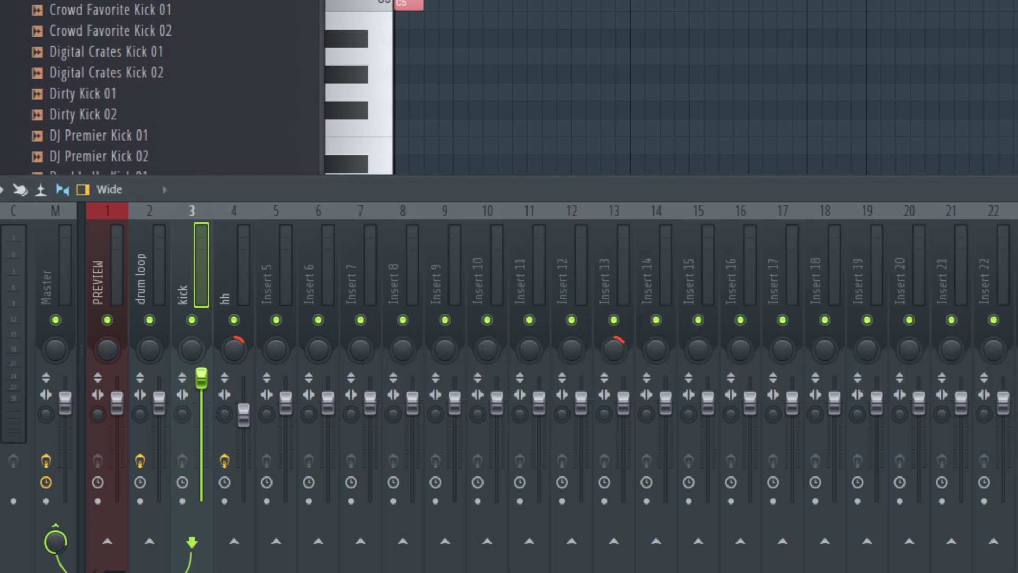
{"action": "left_click", "coordinate": [244, 99]}
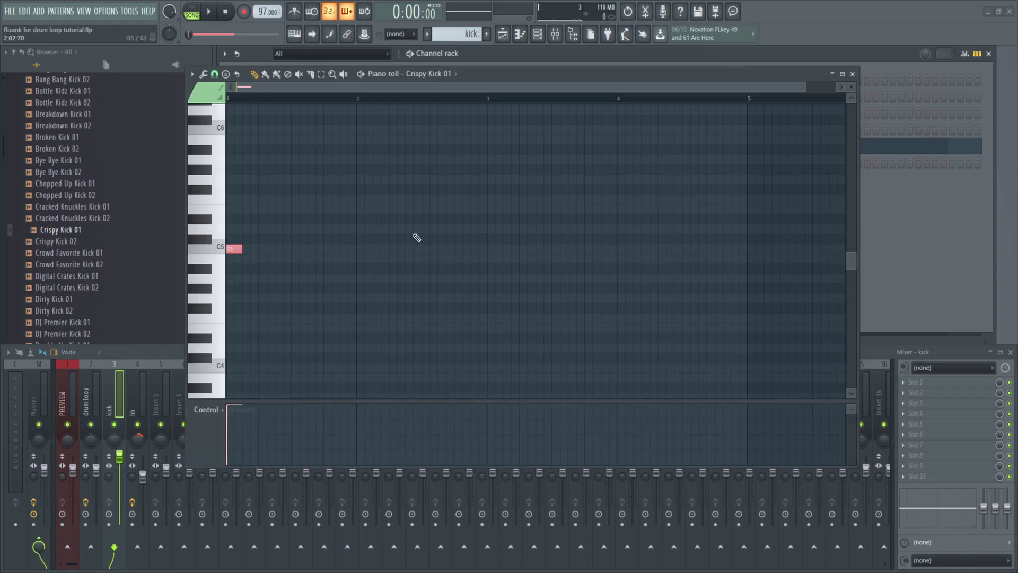
Step: Add a C5 kick note at the start of bar 2 in the piano roll and listen to it with the loop
{"action": "key", "text": "space"}
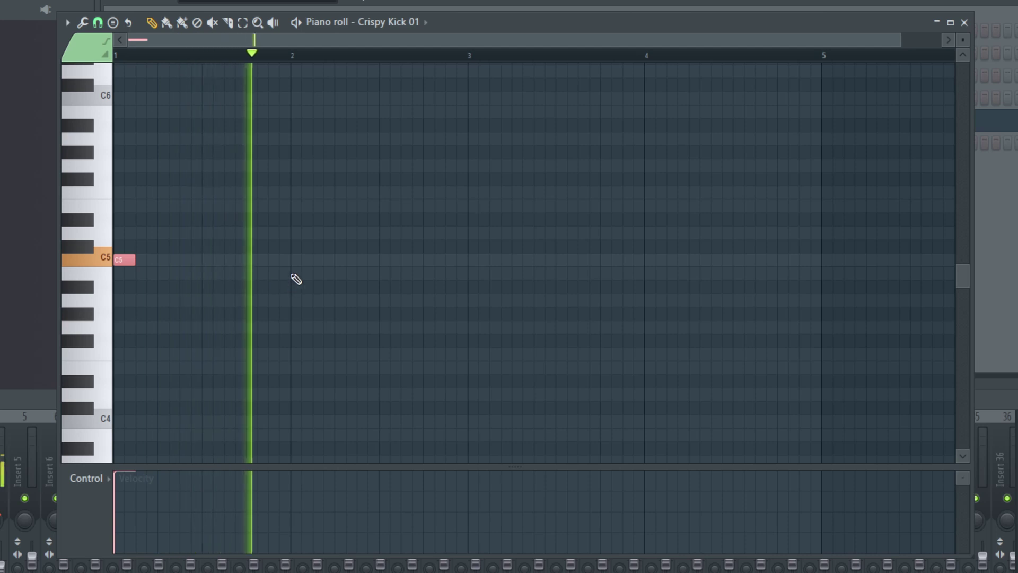
{"action": "left_click", "coordinate": [298, 259]}
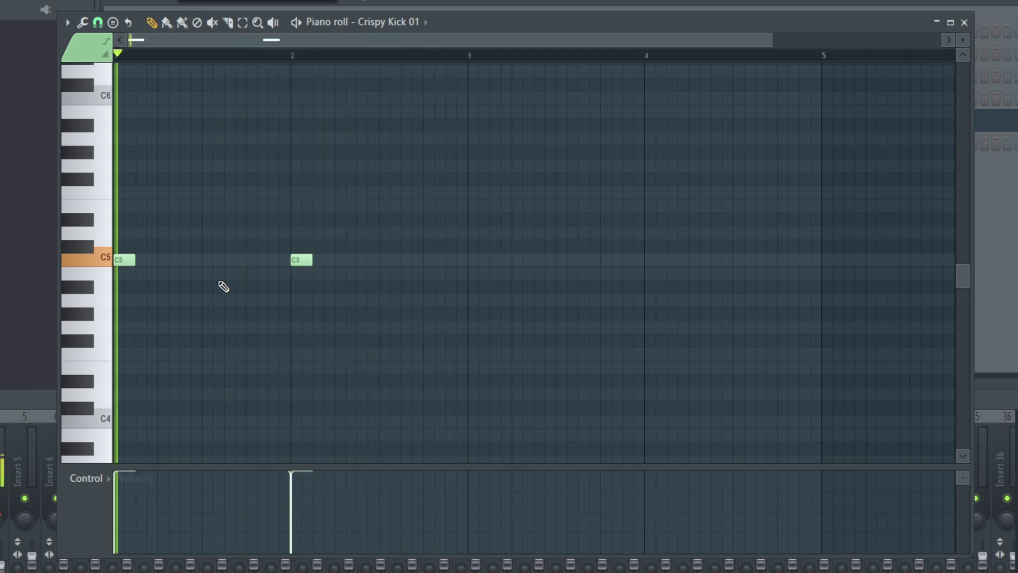
{"action": "key", "text": "space"}
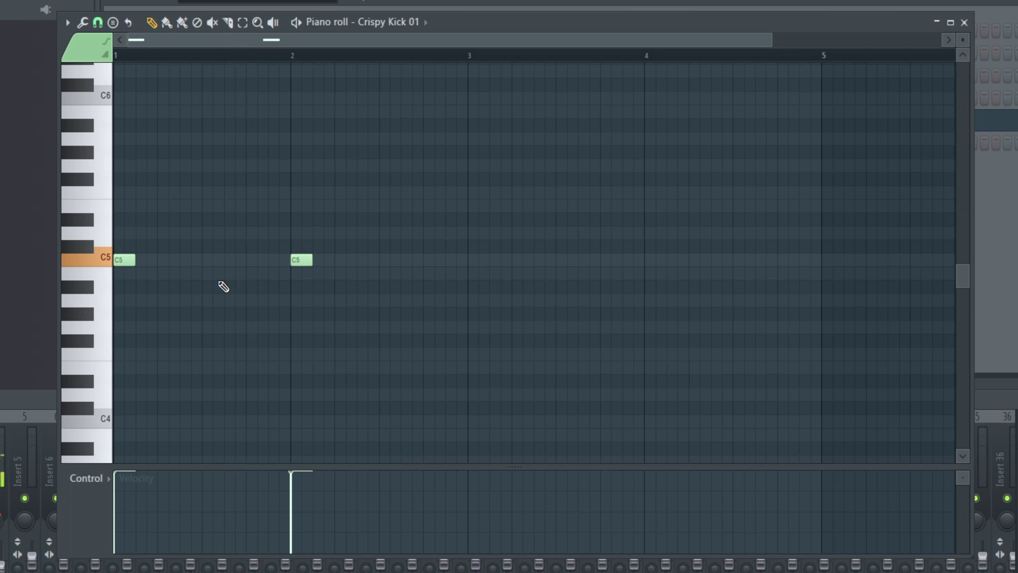
{"action": "key", "text": "space"}
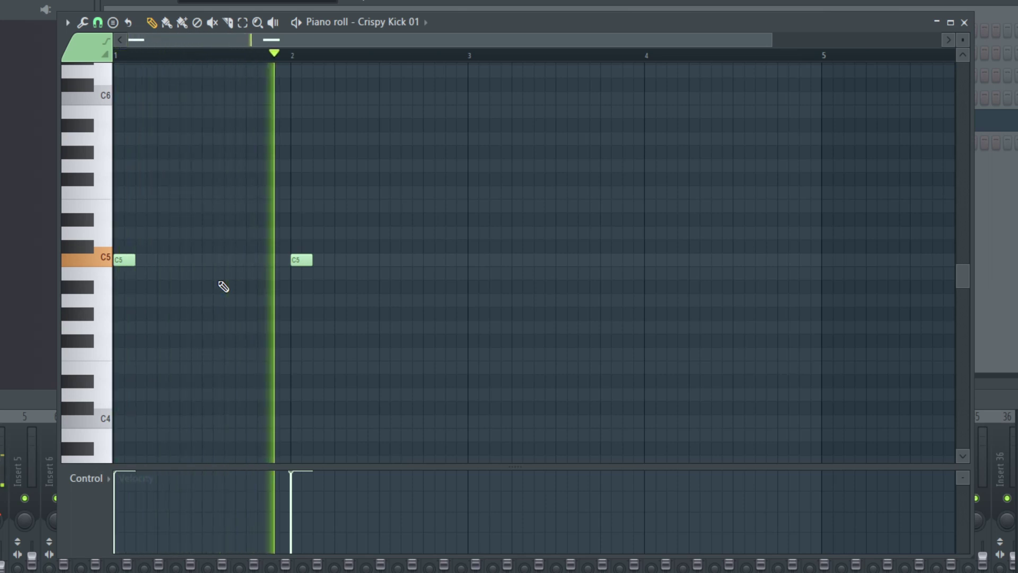
{"action": "key", "text": "space"}
{"action": "key", "text": "space"}
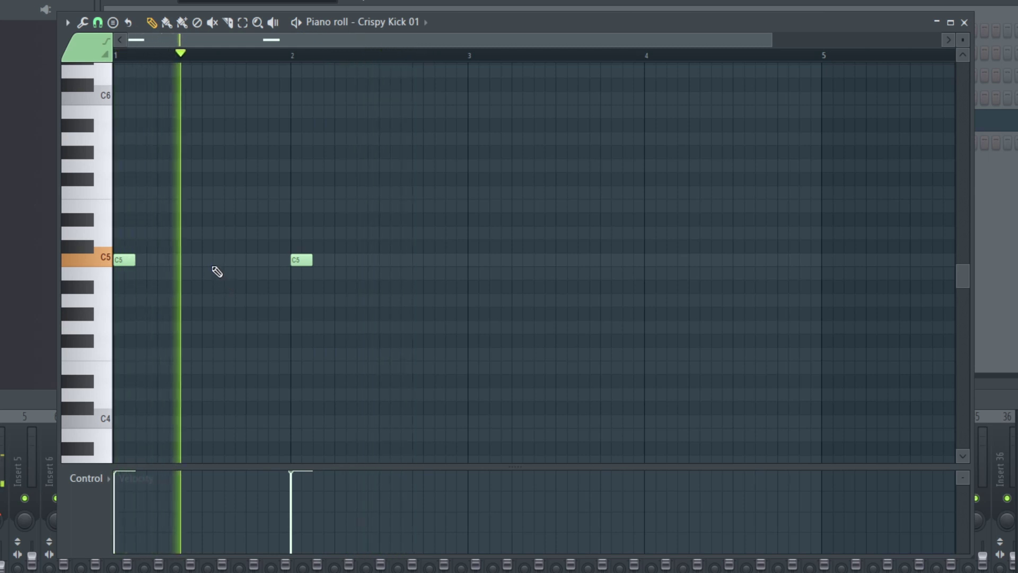
Step: Add two adjoining C5 kick notes in bar 1, the second on beat 3, and listen to them with the loop
{"action": "key", "text": "space"}
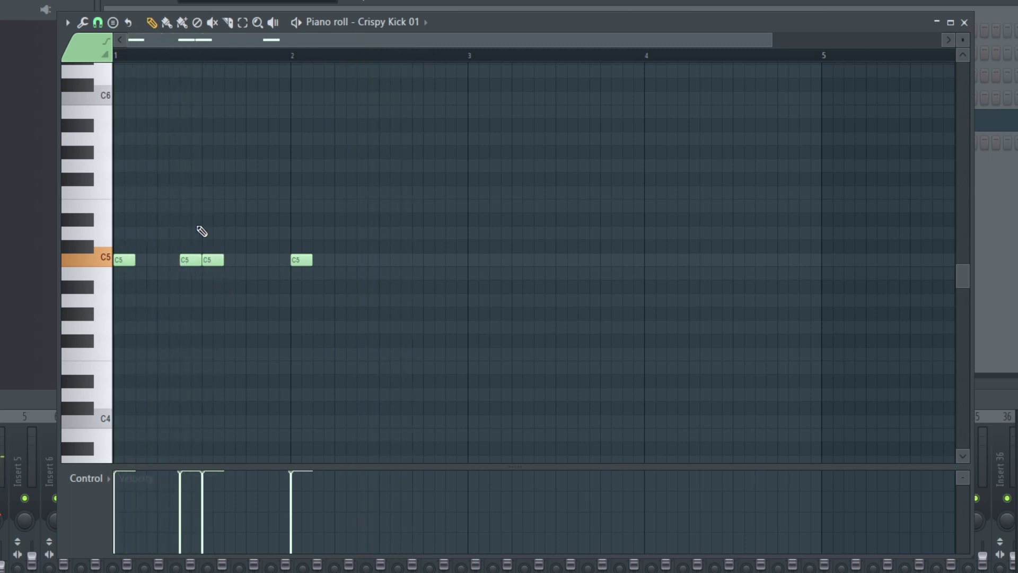
{"action": "left_click_drag", "start_coordinate": [207, 255], "coordinate": [237, 265]}
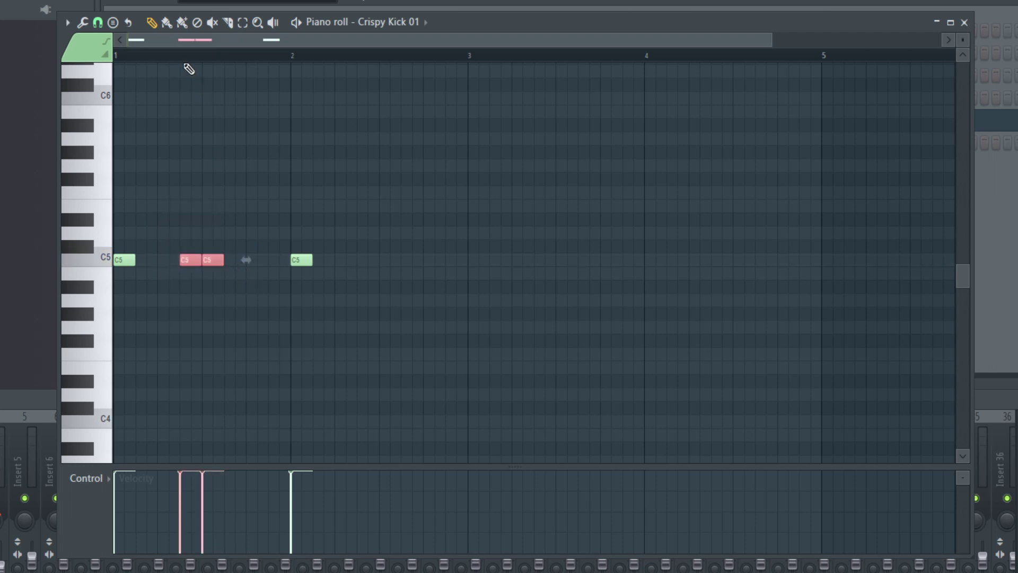
{"action": "key", "text": "space"}
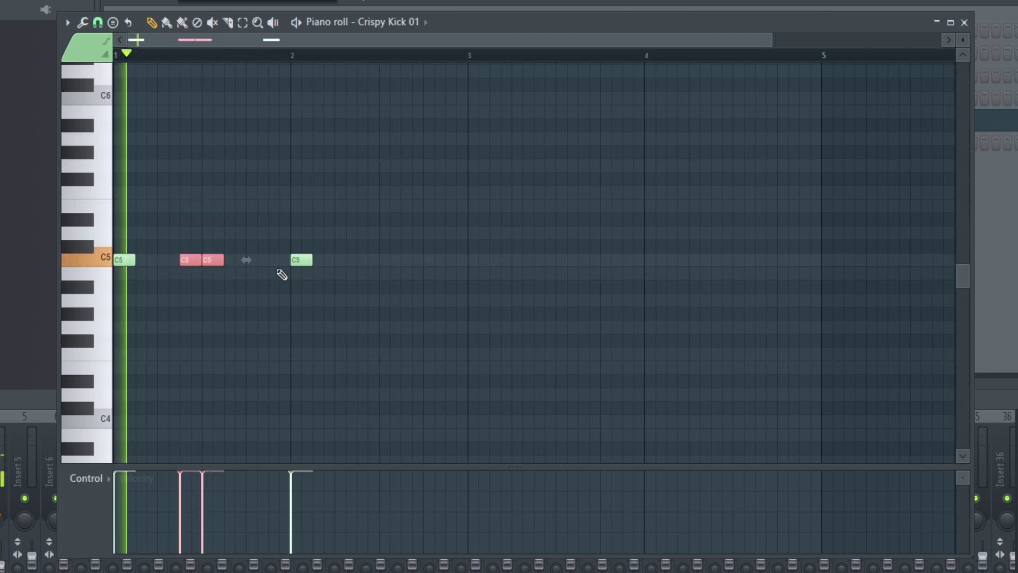
{"action": "scroll", "coordinate": [212, 298], "scroll_direction": "up", "scroll_amount": 5}
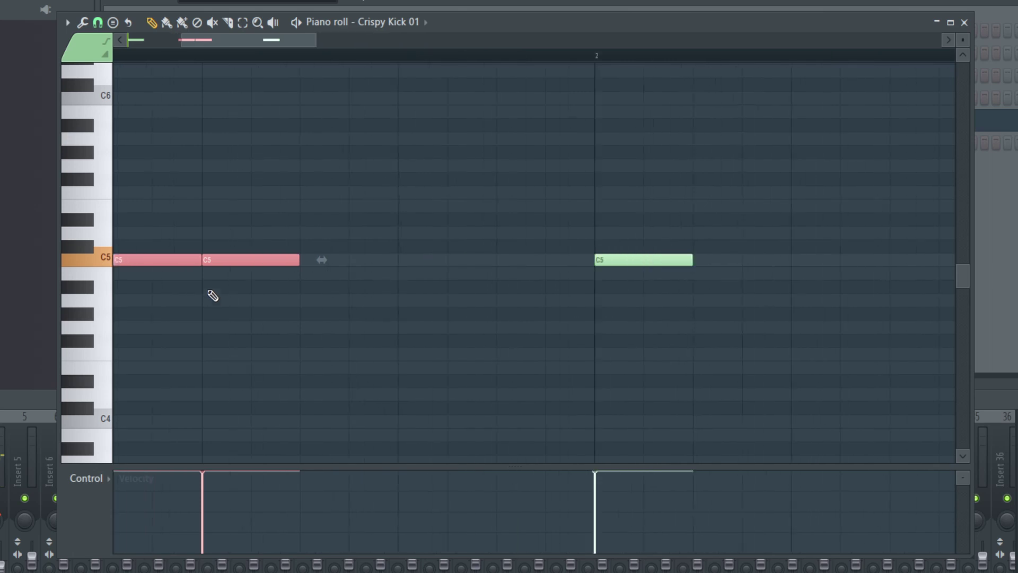
{"action": "left_click_drag", "start_coordinate": [255, 39], "coordinate": [186, 46]}
{"action": "scroll", "coordinate": [478, 168], "scroll_direction": "down", "scroll_amount": 1}
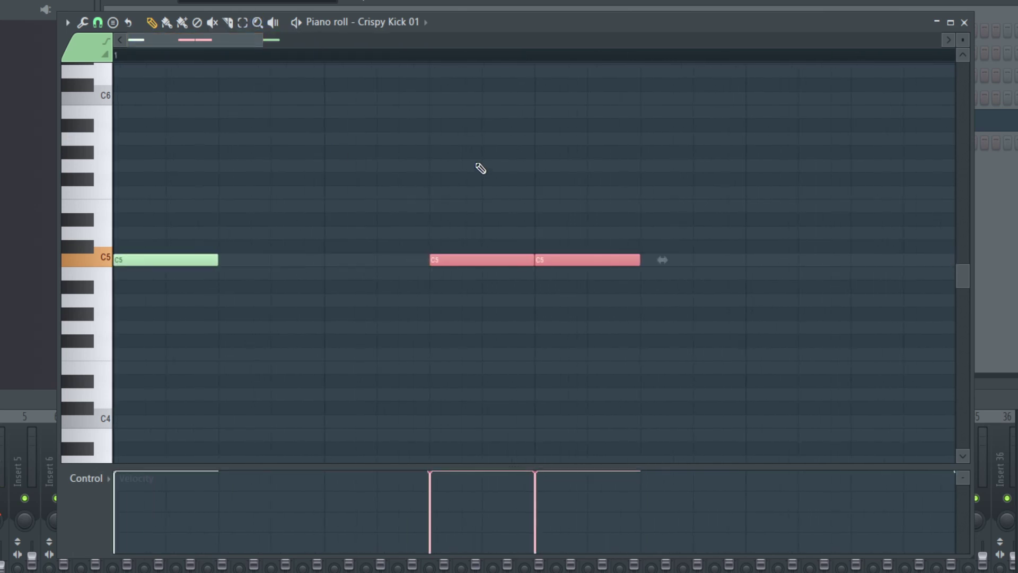
{"action": "scroll", "coordinate": [487, 177], "scroll_direction": "down", "scroll_amount": 4}
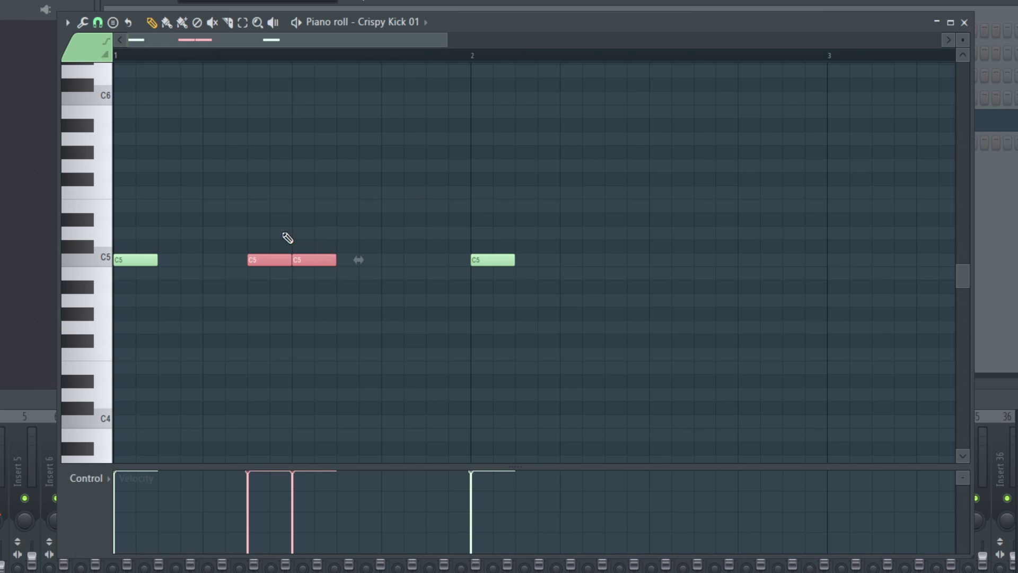
Step: Shorten the kick note just before beat 3 of bar 1 to one step by starting it later, lower its velocity, and listen
{"action": "left_click_drag", "start_coordinate": [276, 299], "coordinate": [245, 219]}
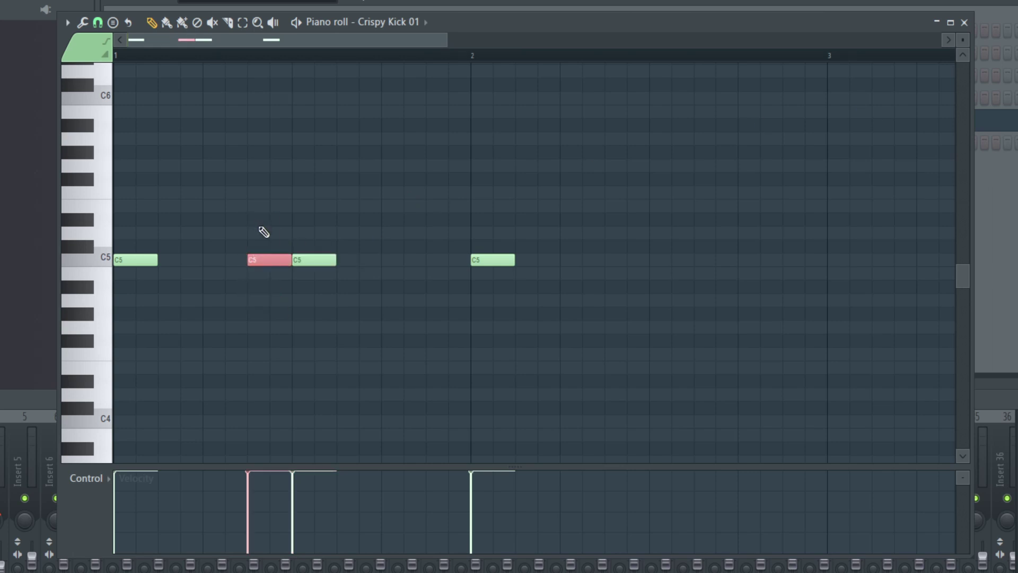
{"action": "key", "text": "space"}
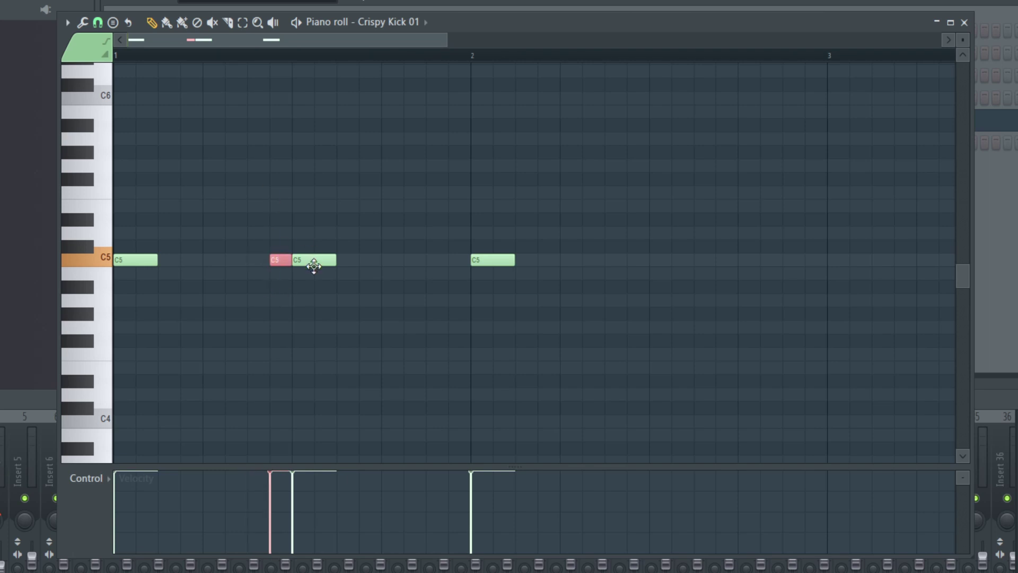
{"action": "left_click_drag", "start_coordinate": [254, 227], "coordinate": [339, 281]}
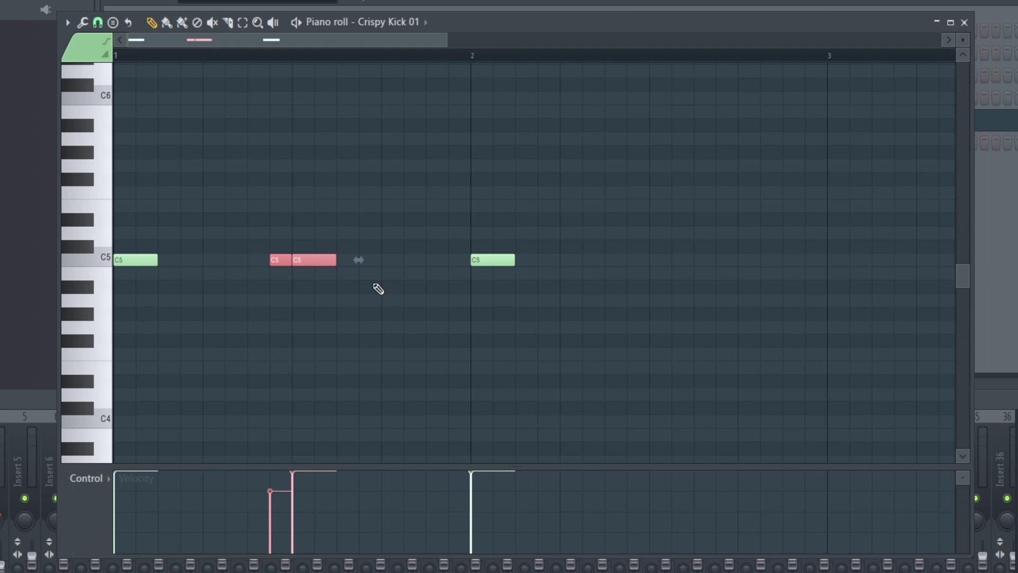
{"action": "key", "text": "space"}
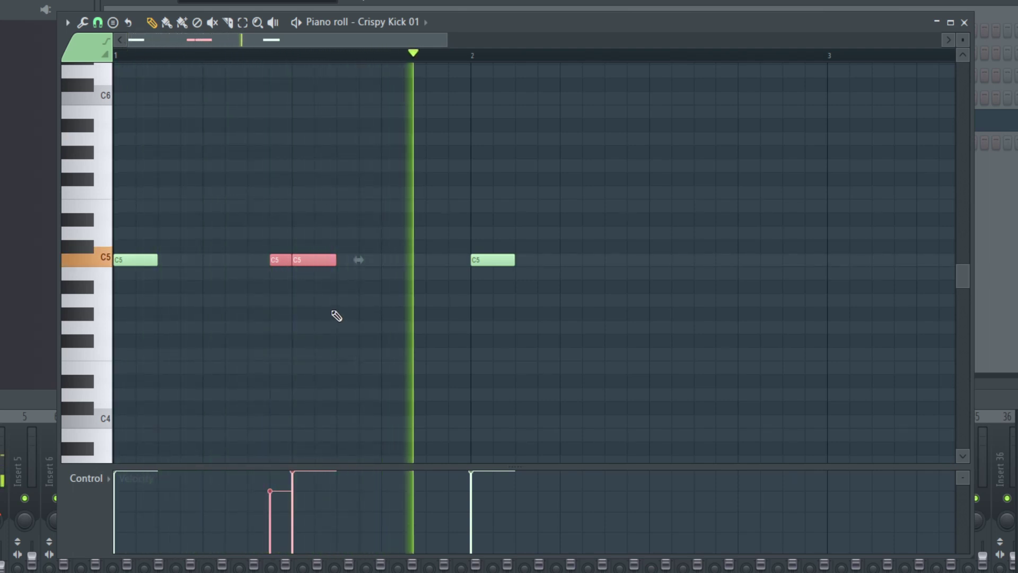
Step: Copy the pair of kick notes around beat 3 of bar 1 to the same position in bar 2 and play the result
{"action": "key", "text": "space"}
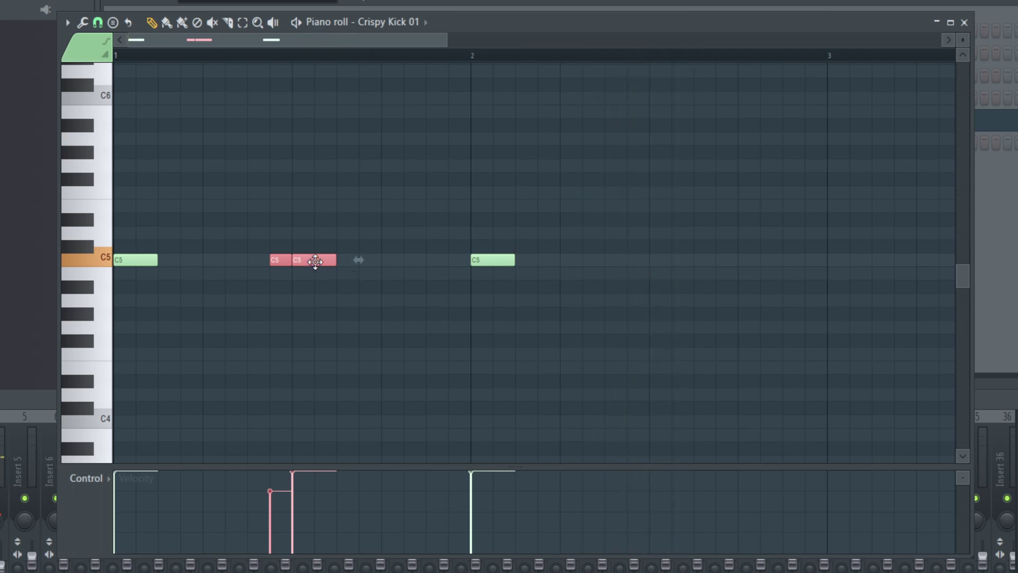
{"action": "left_click_drag", "start_coordinate": [317, 259], "coordinate": [669, 268]}
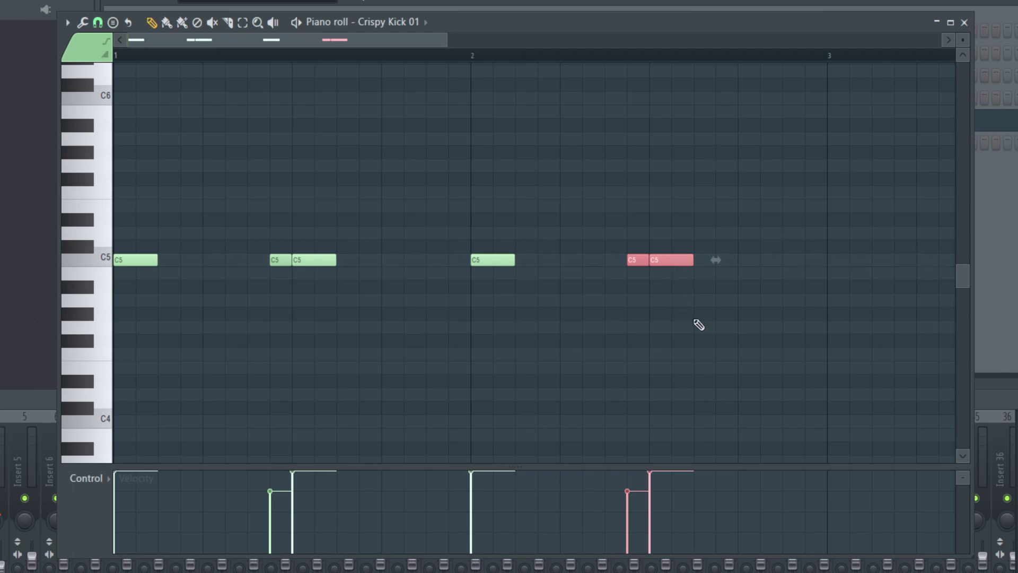
{"action": "key", "text": "space"}
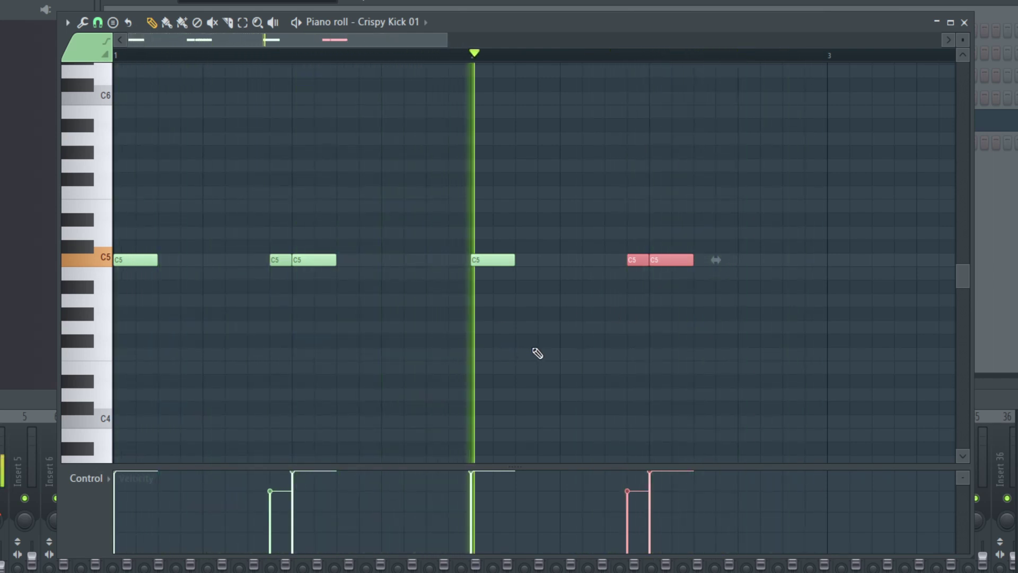
Step: Play the loop repeatedly from different moments to check the timing of the kick pair around beat 3 of bar 2
{"action": "key", "text": "space"}
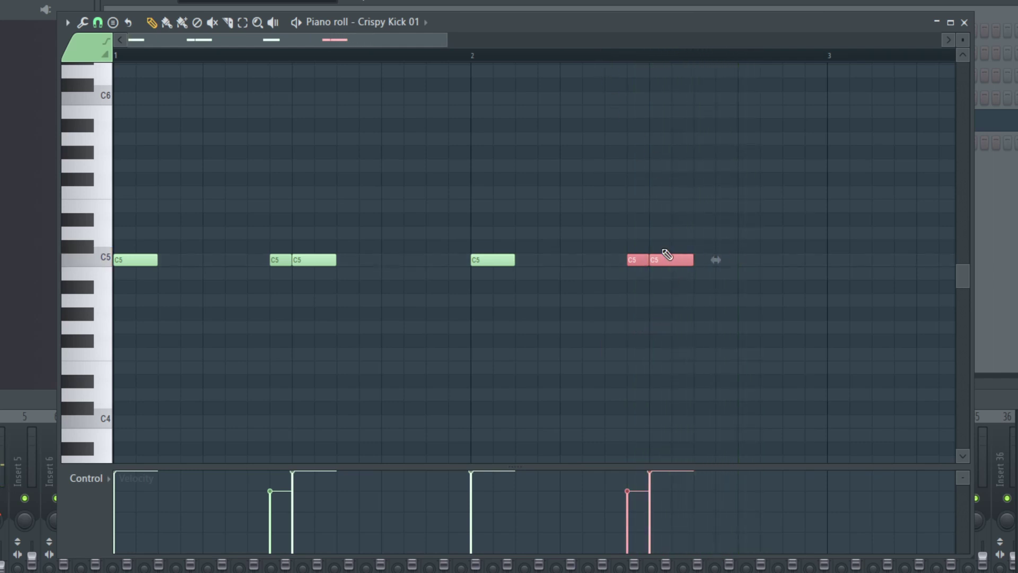
{"action": "key", "text": "space"}
{"action": "key", "text": "space"}
{"action": "key", "text": "space"}
{"action": "key", "text": "space"}
{"action": "key", "text": "space"}
{"action": "key", "text": "space"}
{"action": "key", "text": "space"}
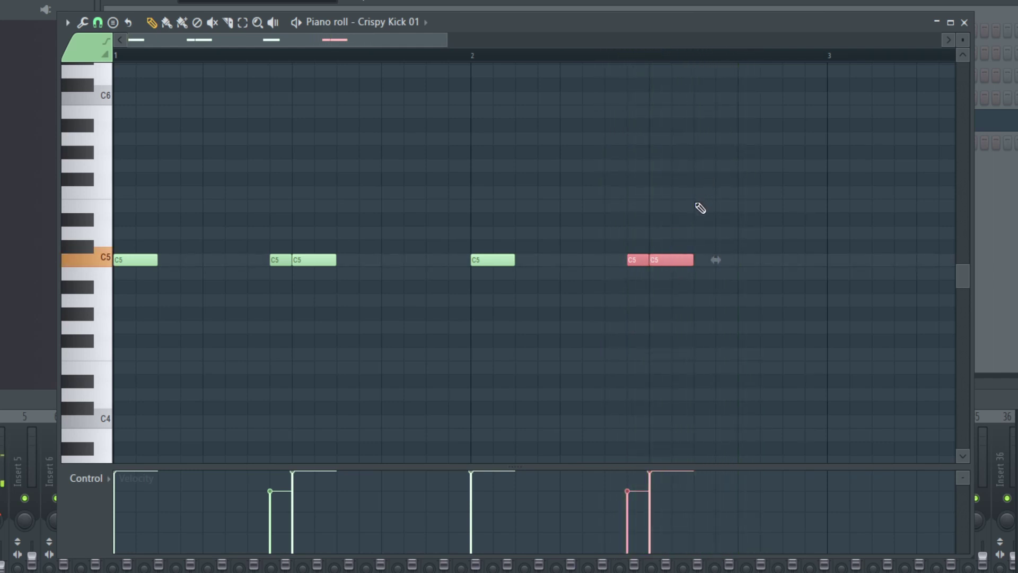
{"action": "key", "text": "space"}
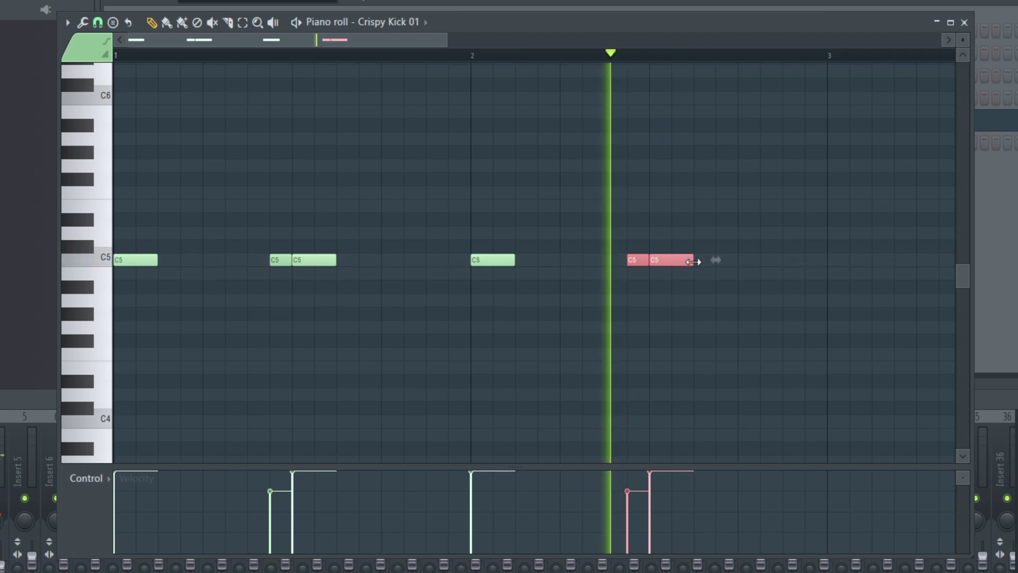
{"action": "key", "text": "space"}
{"action": "key", "text": "space"}
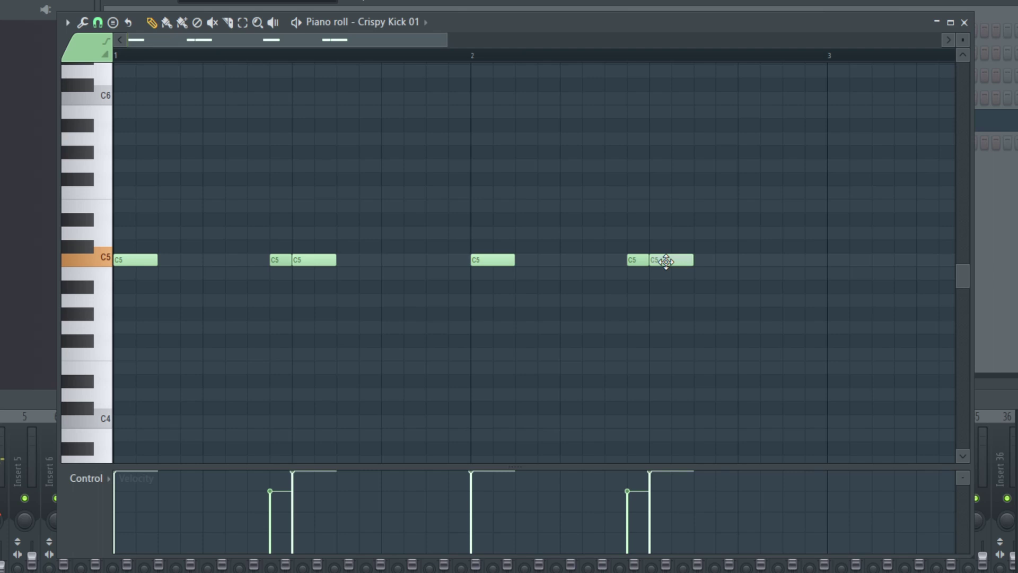
Step: Nudge the kick note on beat 3 of bar 2 slightly early off the grid, trim the short note before it to fit, and listen
{"action": "key", "text": "space"}
{"action": "key", "text": "space"}
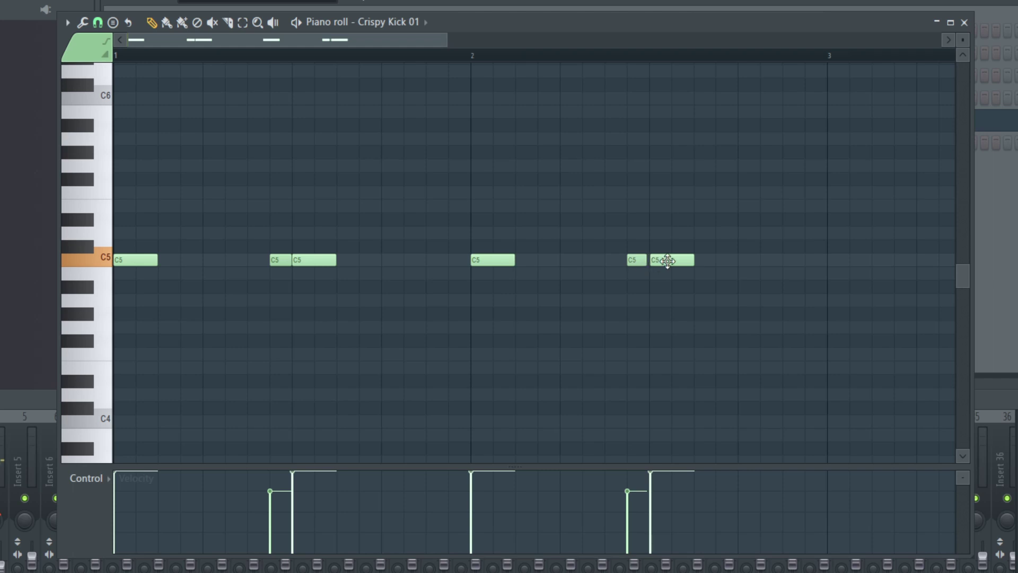
{"action": "key", "text": "space"}
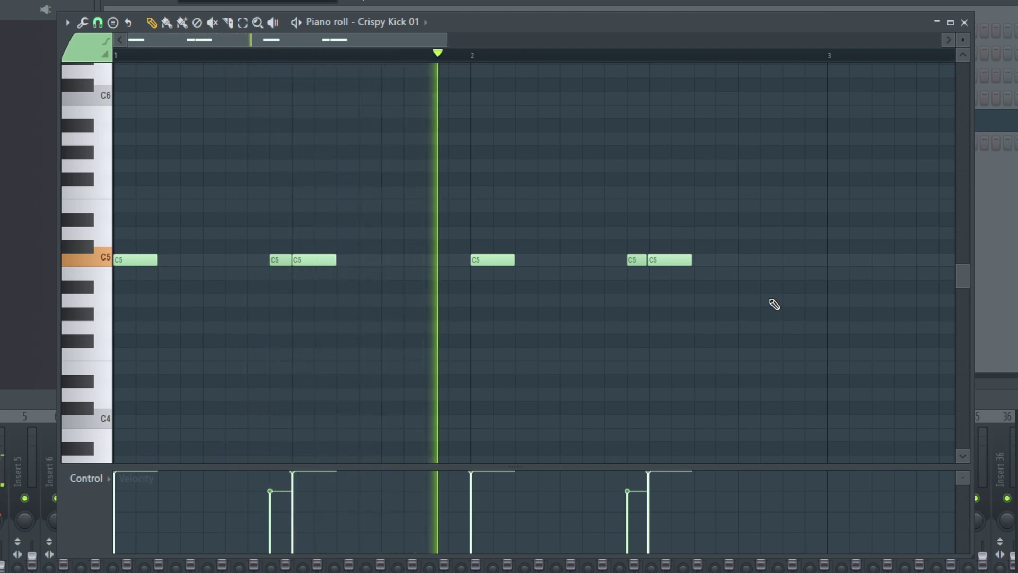
{"action": "key", "text": "space"}
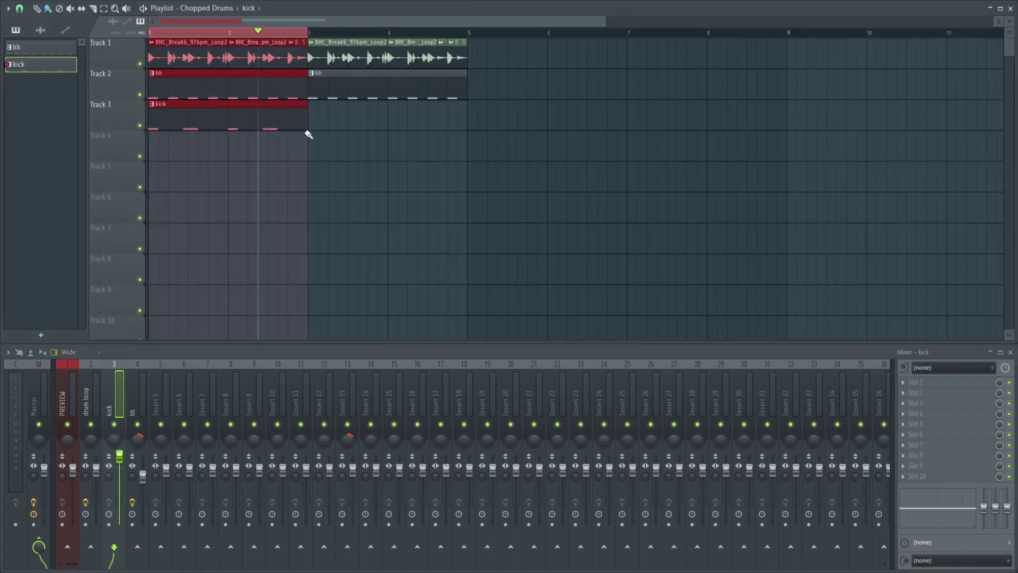
Step: Place a second kick pattern clip on Track 3 at bar 3 and clear the time selection for playback from the start
{"action": "left_click", "coordinate": [318, 153]}
{"action": "left_click_drag", "start_coordinate": [336, 152], "coordinate": [334, 115]}
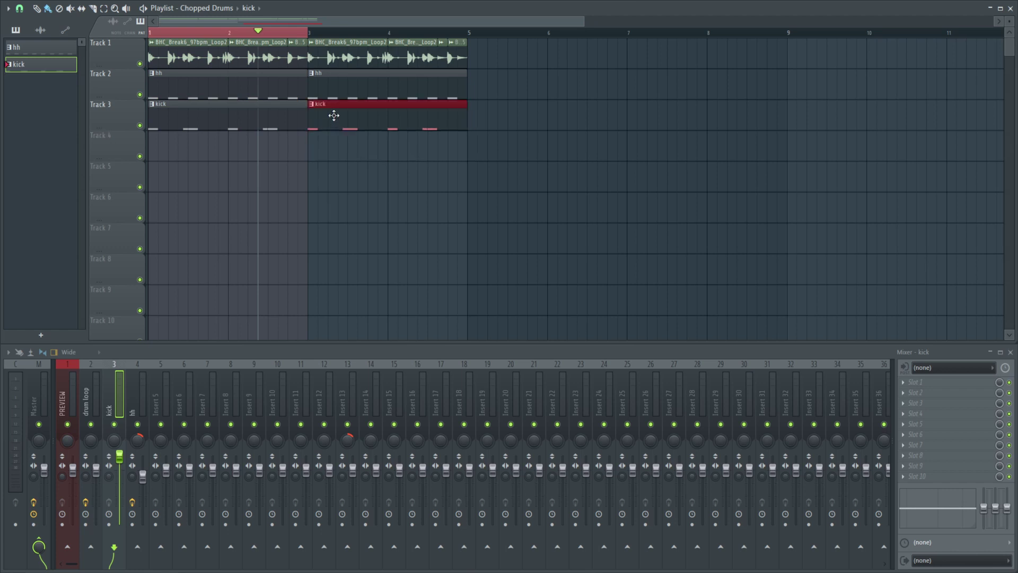
{"action": "left_click", "coordinate": [309, 33], "text": "ctrl"}
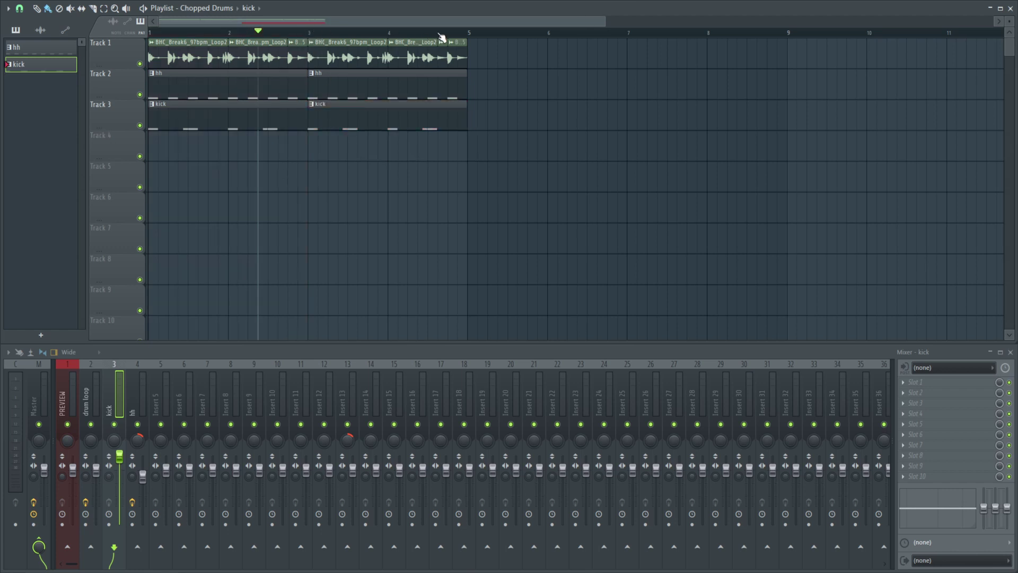
{"action": "mouse_move", "coordinate": [319, 34]}
{"action": "left_mouse_down"}
{"action": "mouse_move", "coordinate": [310, 32]}
{"action": "mouse_move", "coordinate": [459, 34]}
{"action": "mouse_move", "coordinate": [262, 42]}
{"action": "left_mouse_up"}
{"action": "key", "text": "space"}
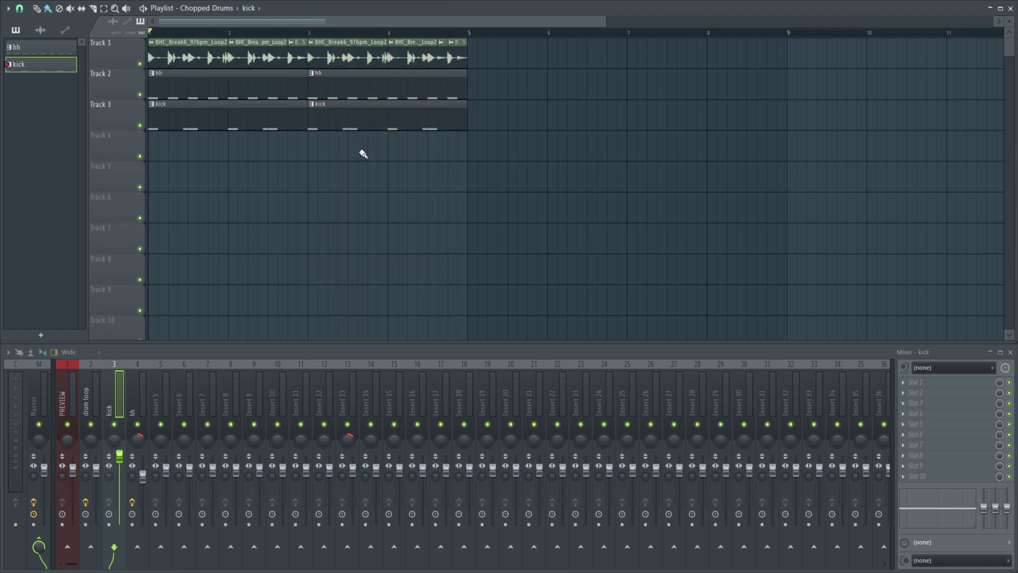
Step: Lower the kick mixer track's fader to slightly below its default level while comparing the beat with and without the kick
{"action": "key", "text": "space"}
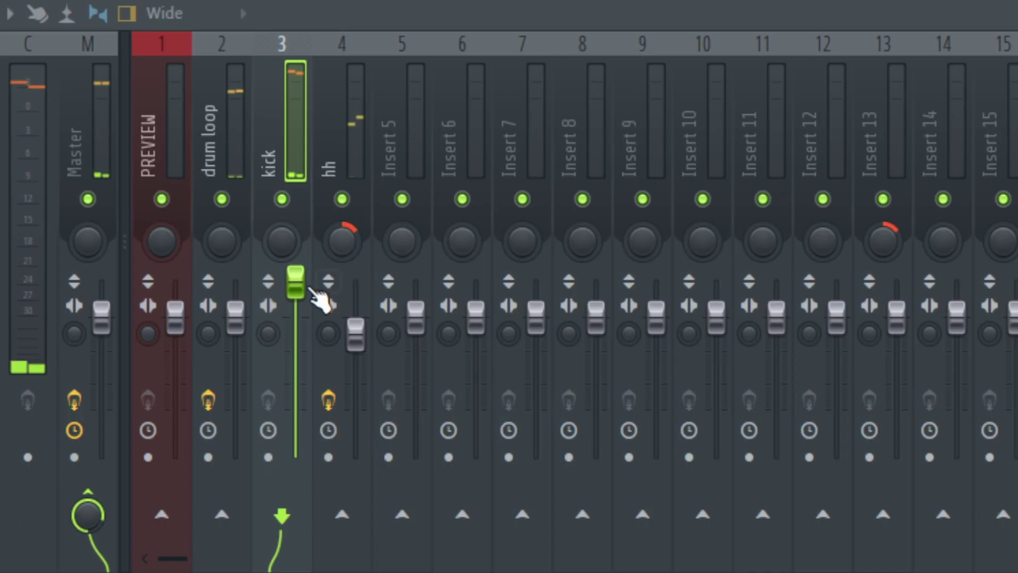
{"action": "left_click_drag", "start_coordinate": [295, 282], "coordinate": [303, 317]}
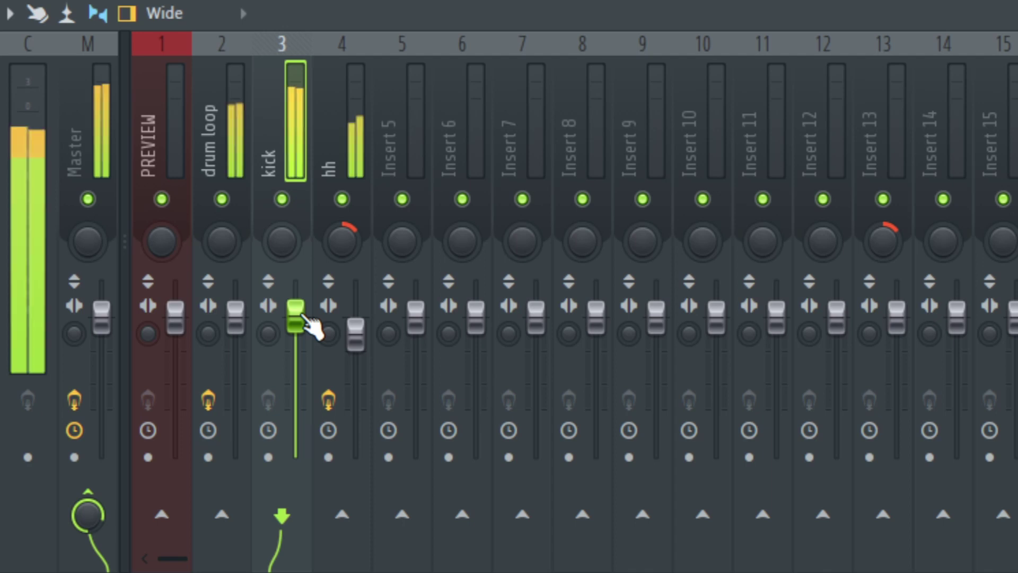
{"action": "left_click_drag", "start_coordinate": [303, 317], "coordinate": [311, 469]}
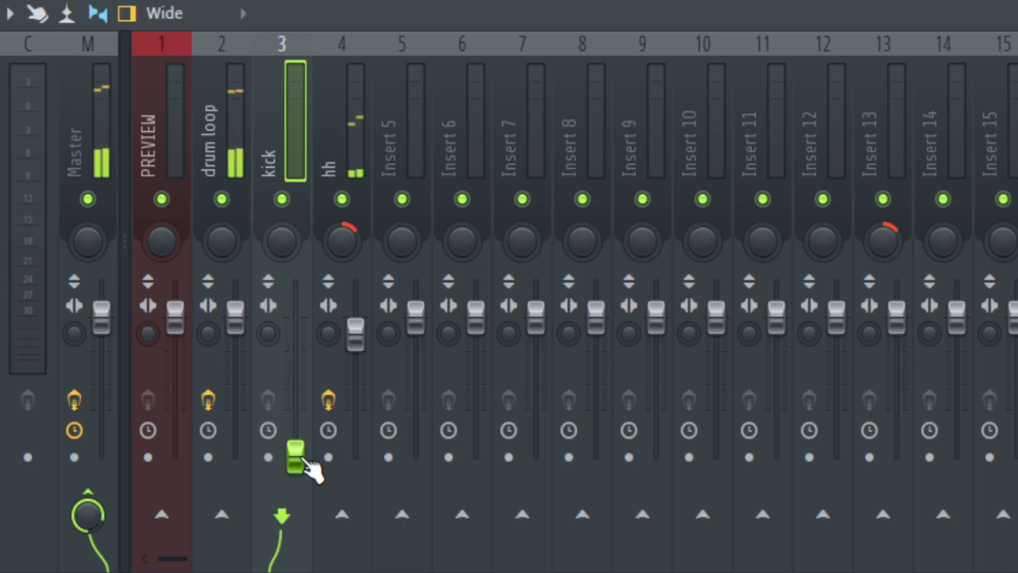
{"action": "left_click_drag", "start_coordinate": [305, 461], "coordinate": [305, 319]}
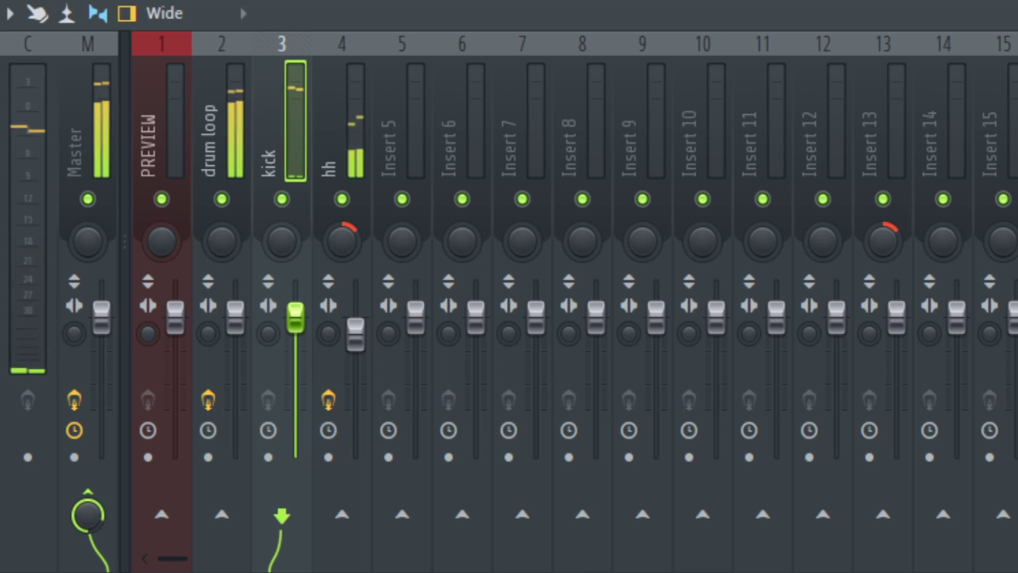
{"action": "left_click_drag", "start_coordinate": [295, 313], "coordinate": [295, 332]}
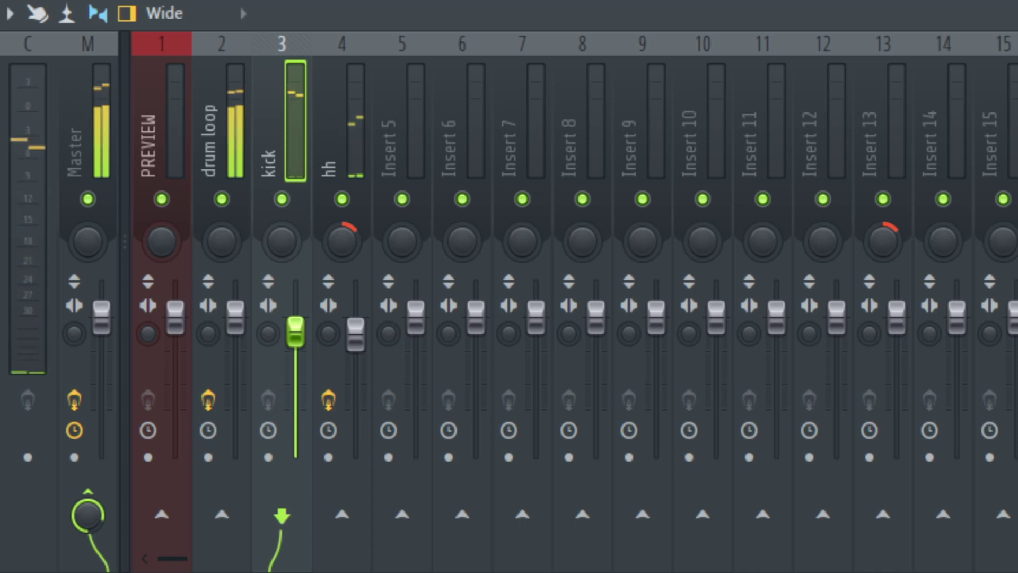
{"action": "key", "text": "space"}
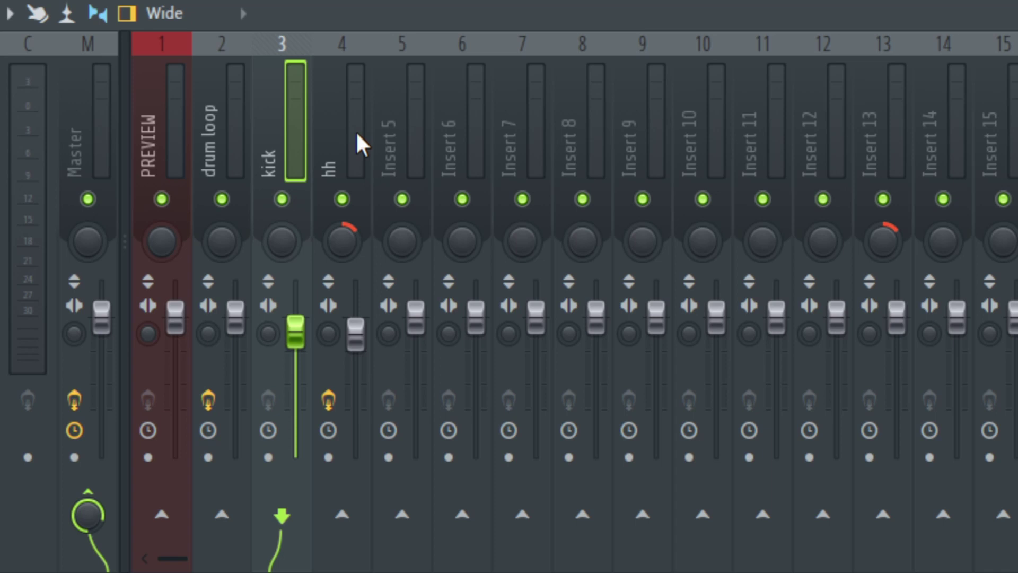
{"action": "key", "text": "space"}
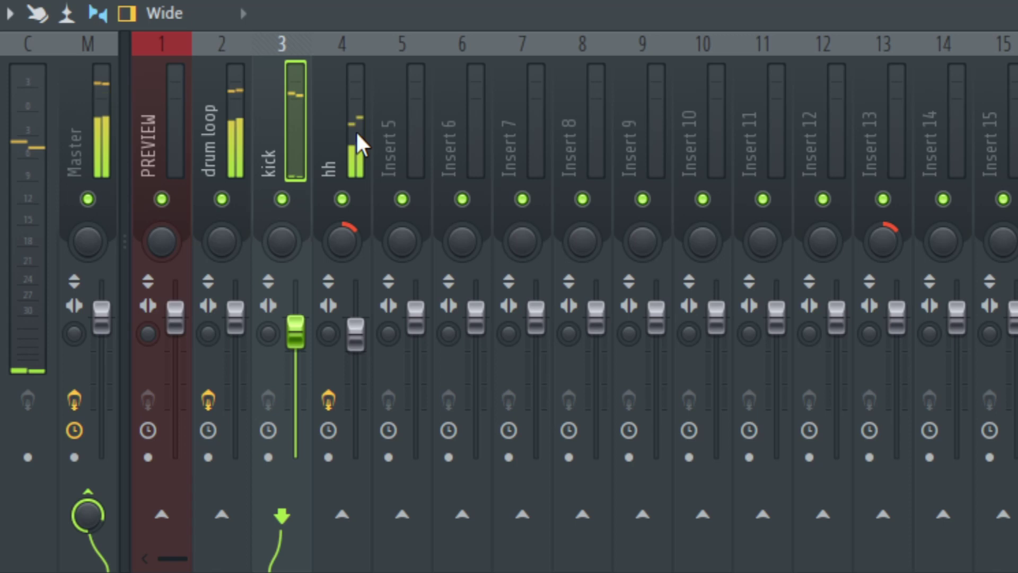
{"action": "key", "text": "space"}
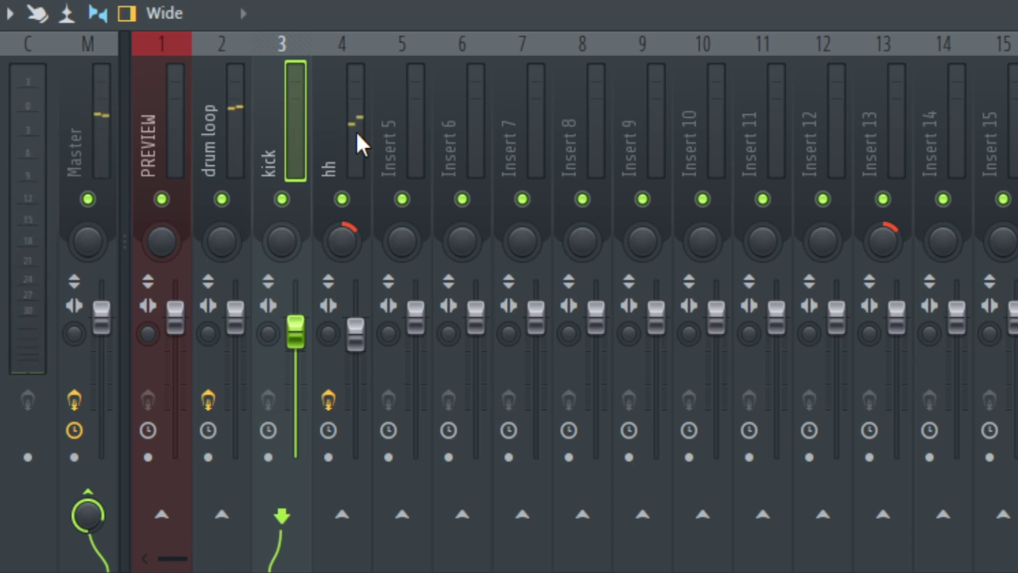